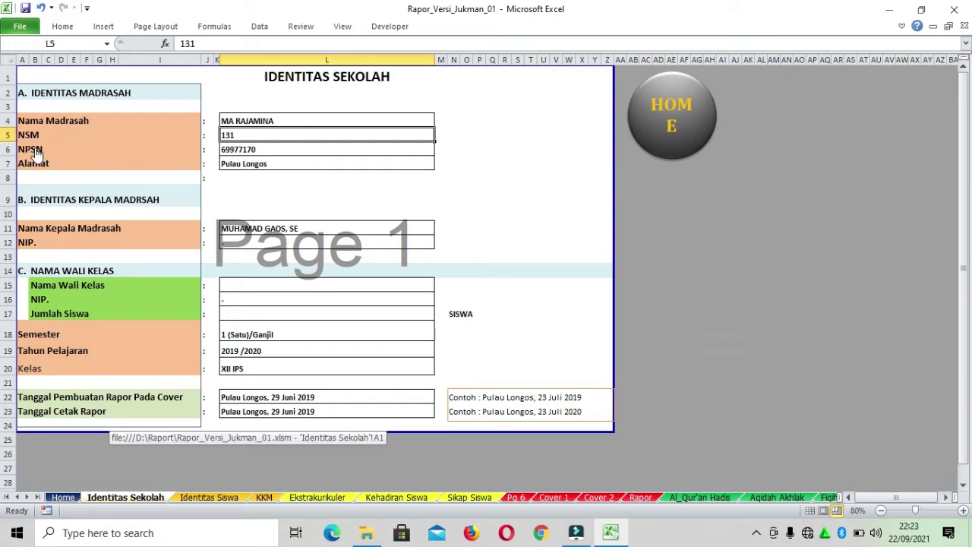
# Enter the new madrasah address in the Alamat cell L7
pyautogui.click(328, 150)
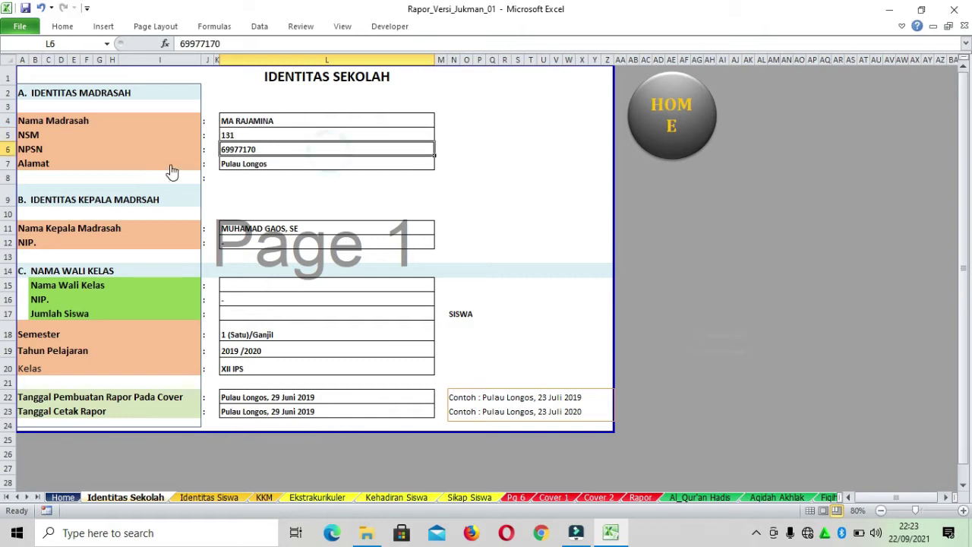
pyautogui.click(281, 164)
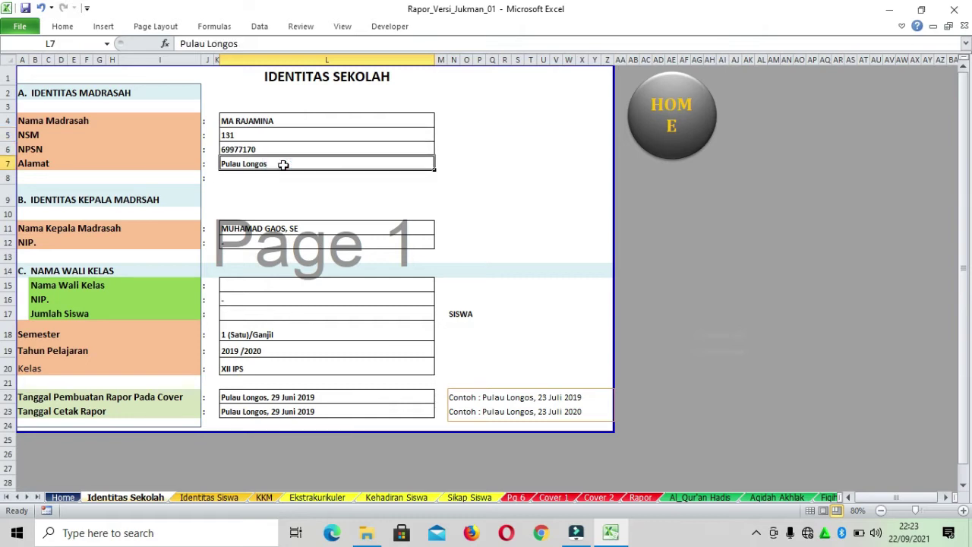
pyautogui.write('Labuan Bajo')
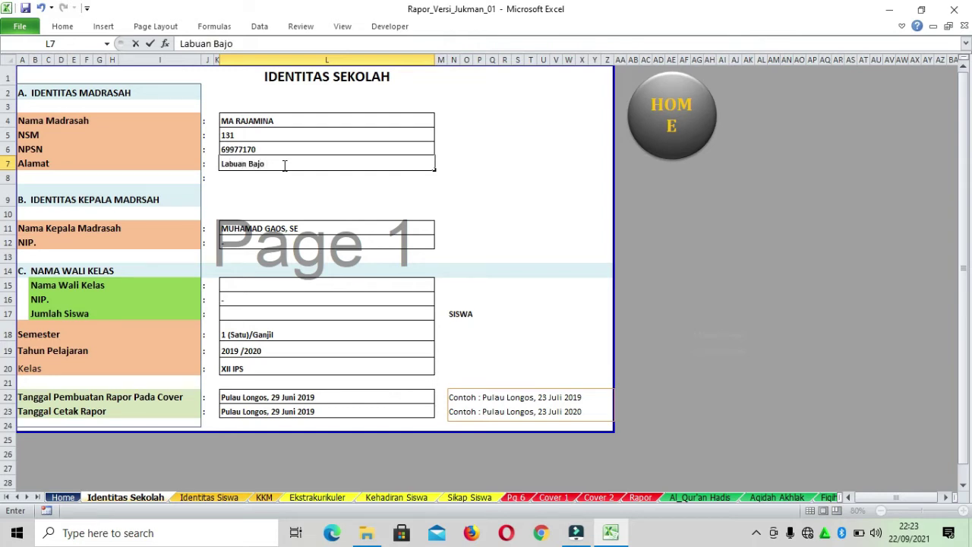
pyautogui.click(298, 229)
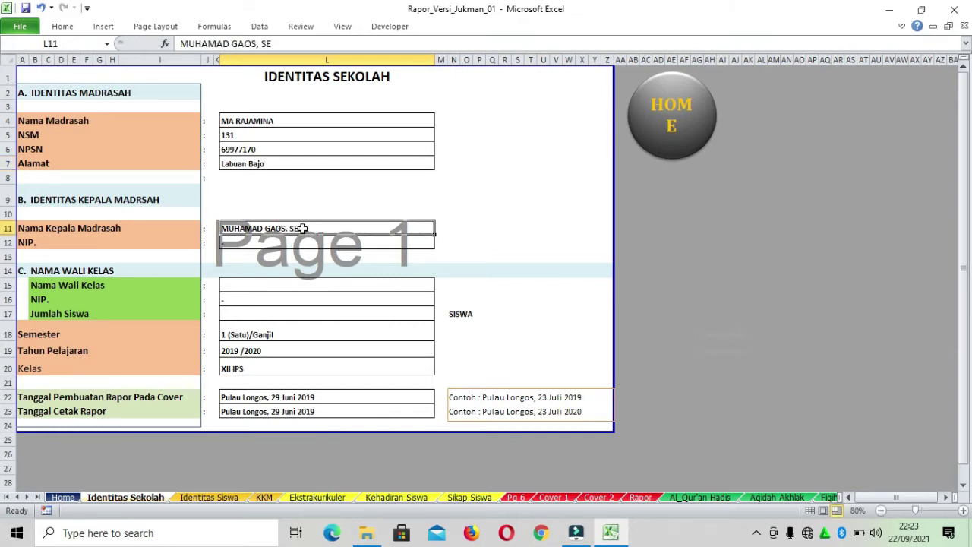
# Enter the principal's name in L11 and the homeroom teacher's name in L15
pyautogui.write('JUKMAN')
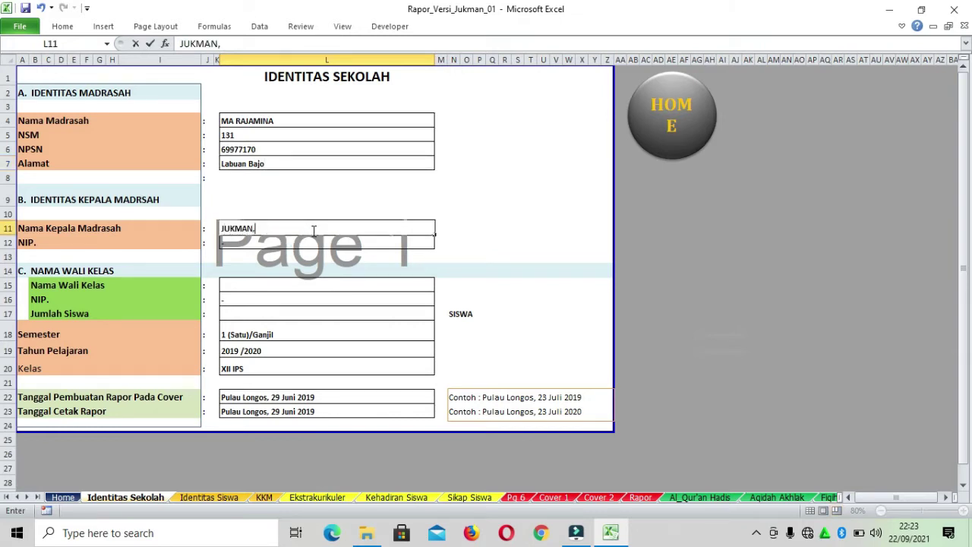
pyautogui.write(', S.Pd')
pyautogui.click(300, 286)
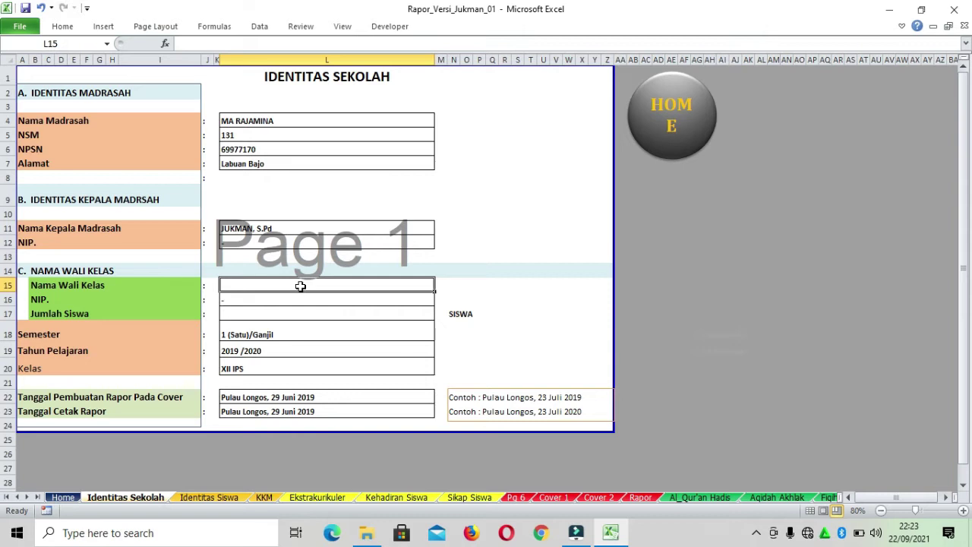
pyautogui.write('Rajamin')
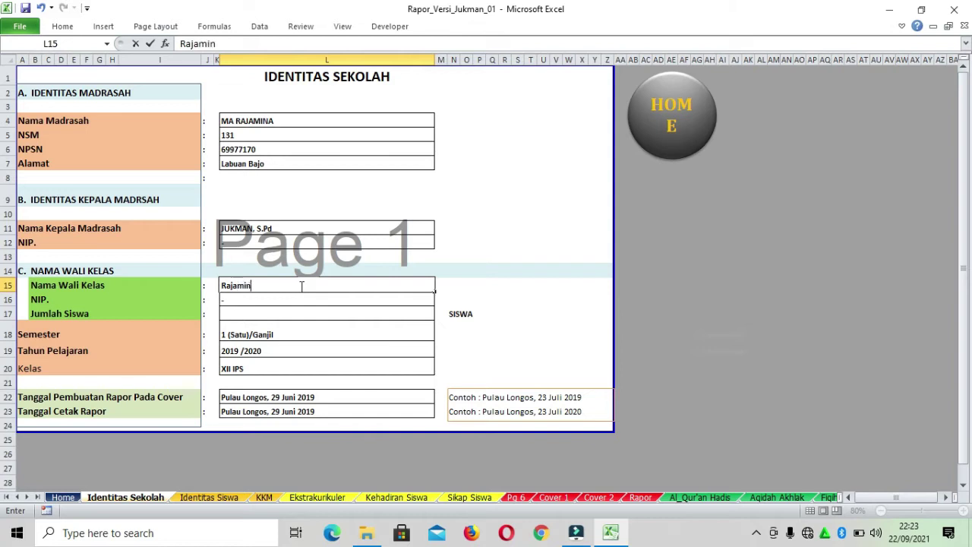
pyautogui.write('a, S.Pd')
pyautogui.click(322, 299)
# Set Jumlah Siswa in L17 to 100
pyautogui.click(330, 314)
pyautogui.click(479, 312)
pyautogui.click(383, 315)
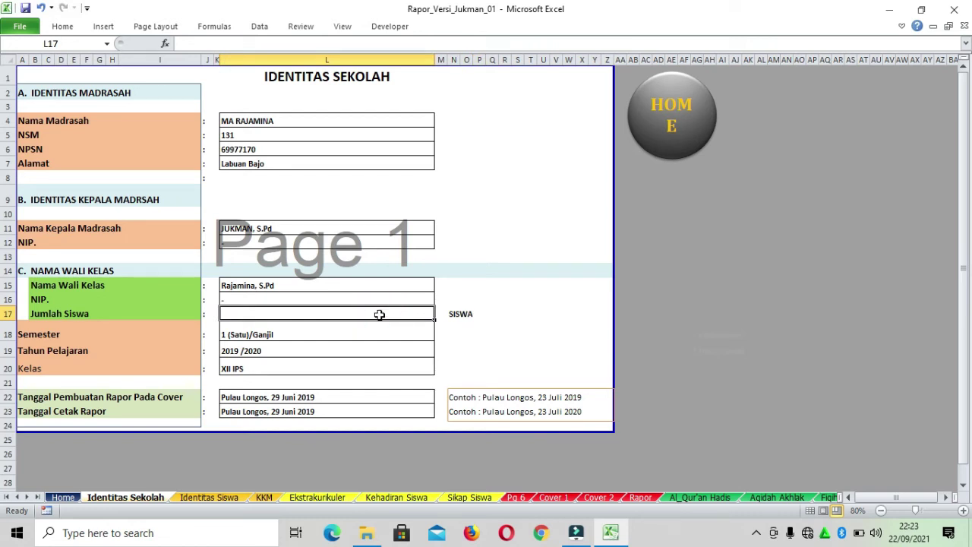
pyautogui.write('100')
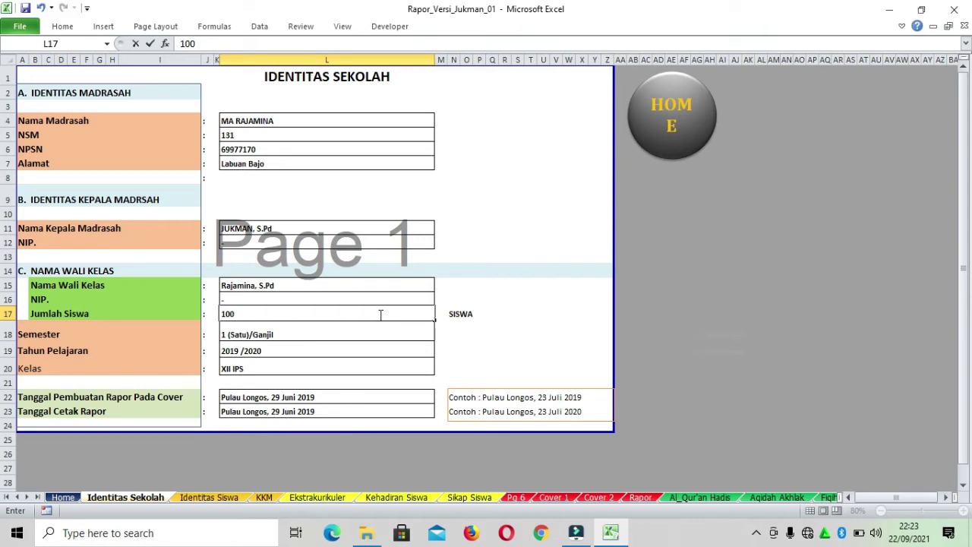
pyautogui.click(373, 330)
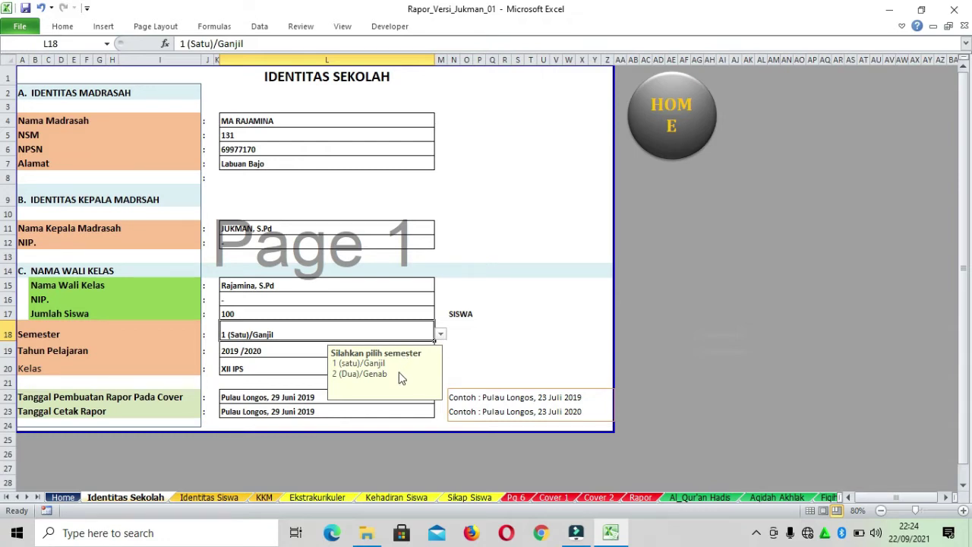
# Choose X IPS from the Kelas dropdown in L20, leaving the school year in L19 unchanged
pyautogui.click(283, 351)
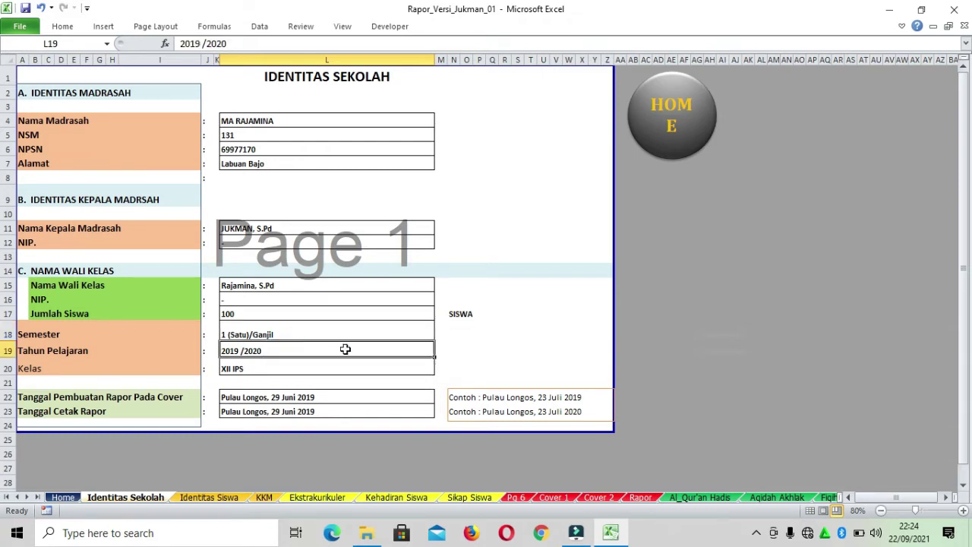
pyautogui.doubleClick(285, 350)
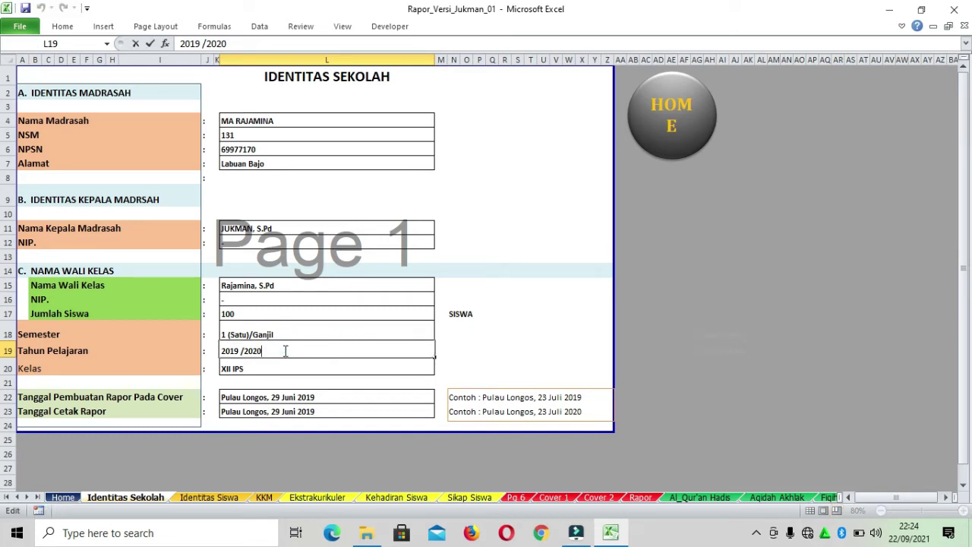
pyautogui.doubleClick(285, 351)
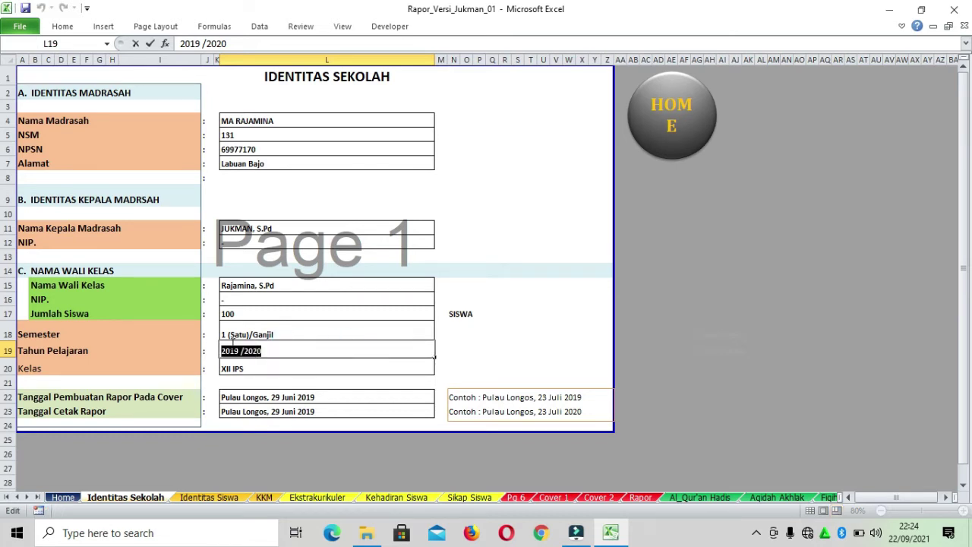
pyautogui.click(301, 371)
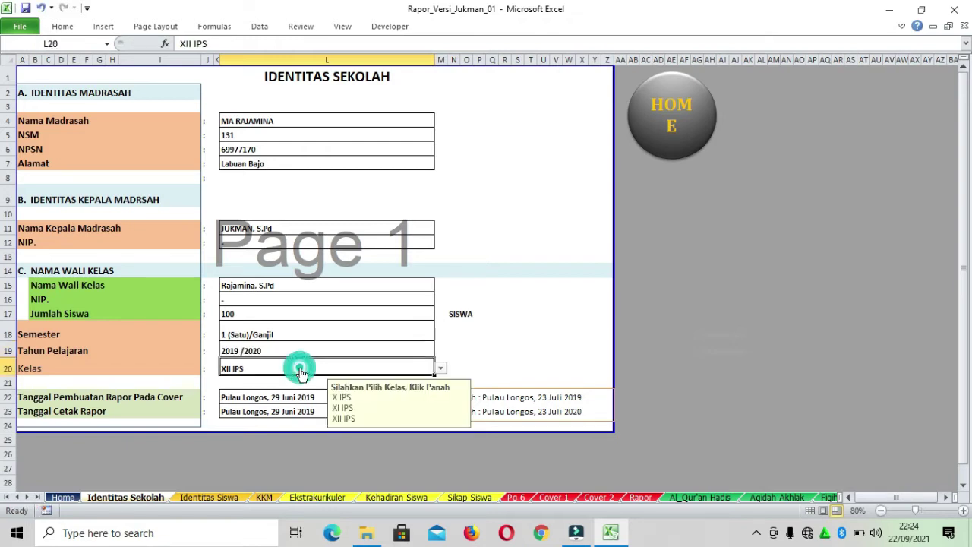
pyautogui.click(444, 369)
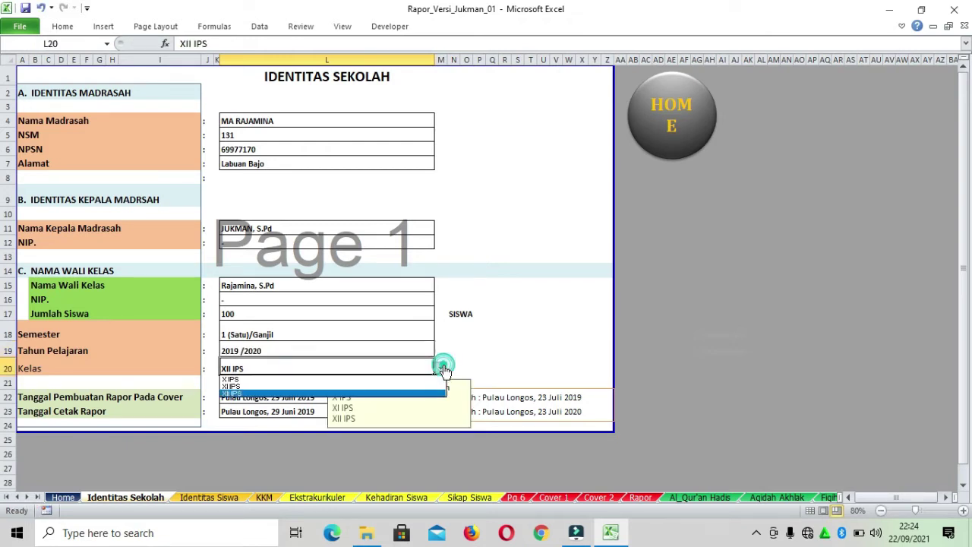
pyautogui.click(383, 379)
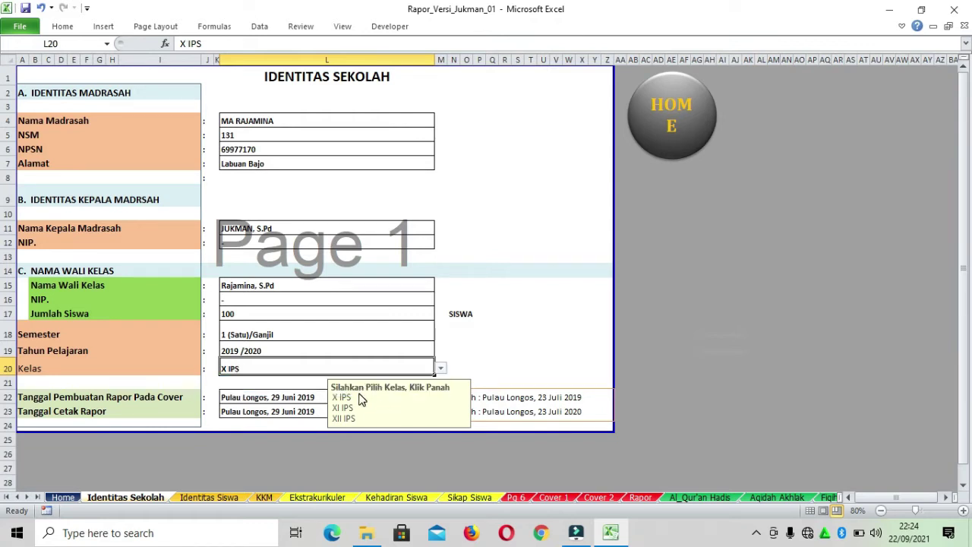
pyautogui.click(479, 329)
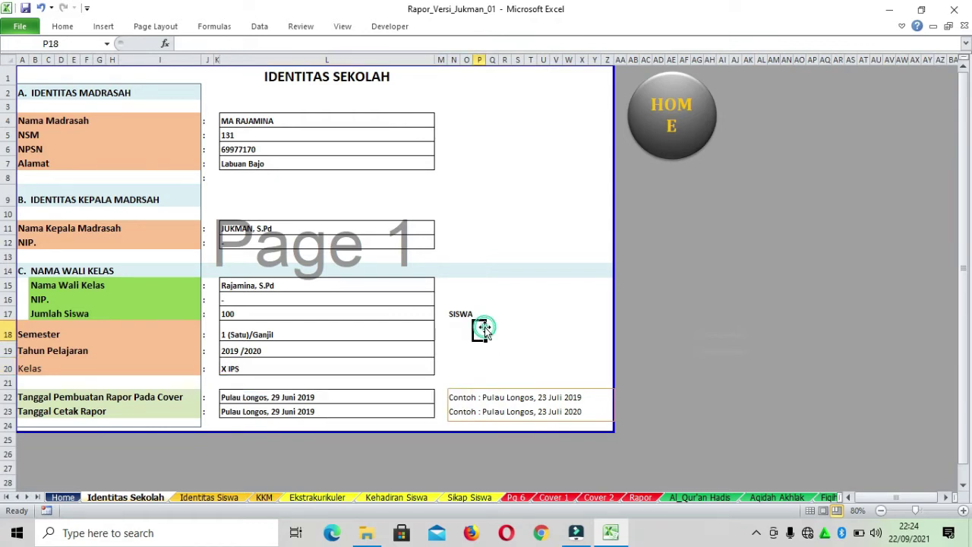
pyautogui.click(342, 367)
pyautogui.click(520, 351)
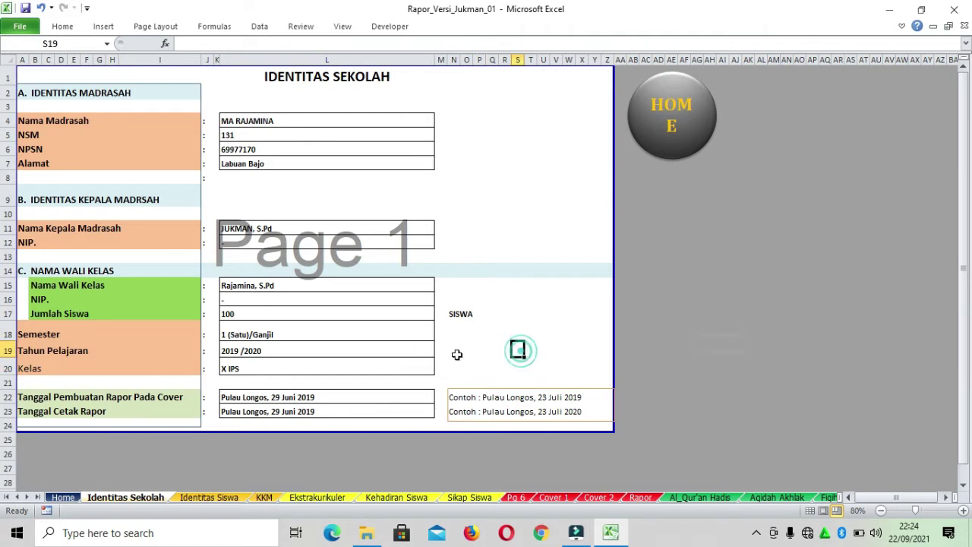
pyautogui.click(397, 370)
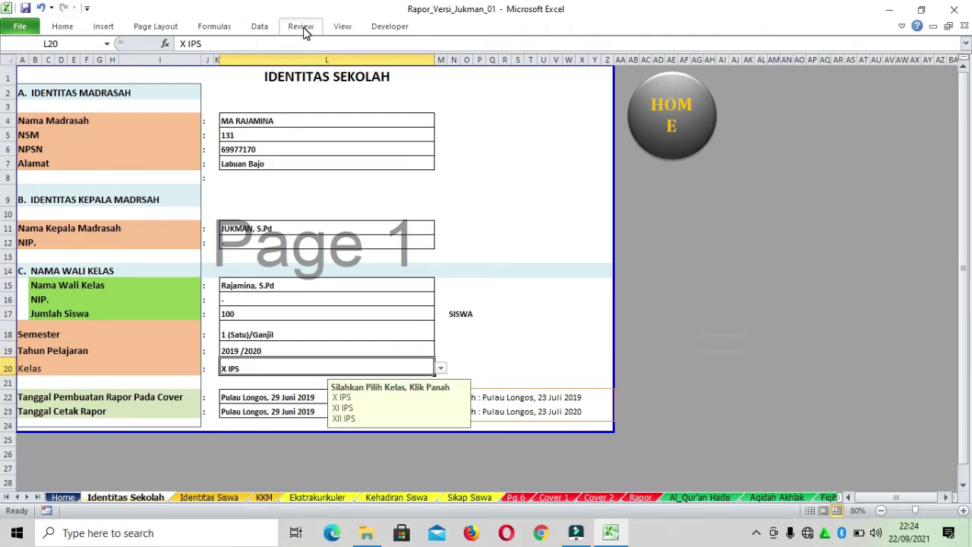
pyautogui.click(156, 26)
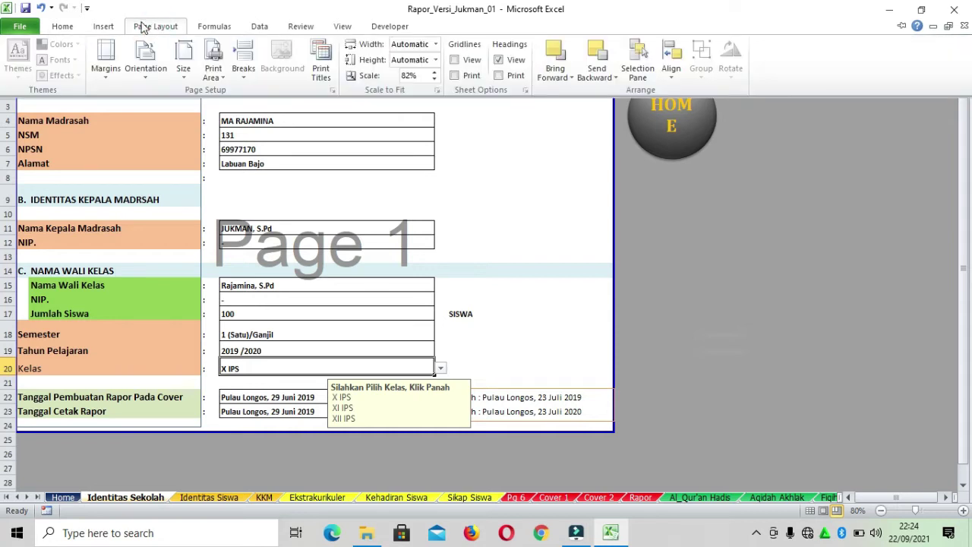
pyautogui.click(104, 26)
pyautogui.click(62, 27)
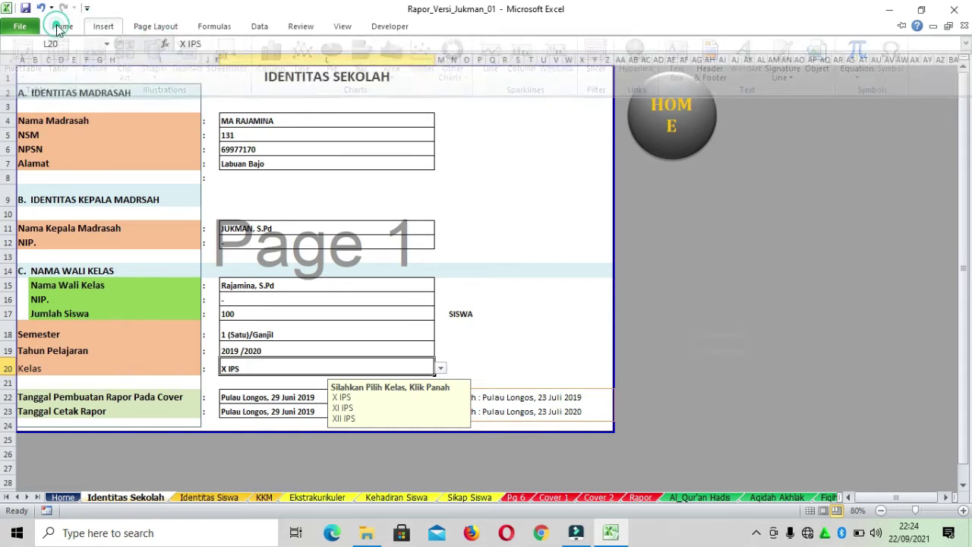
pyautogui.click(535, 342)
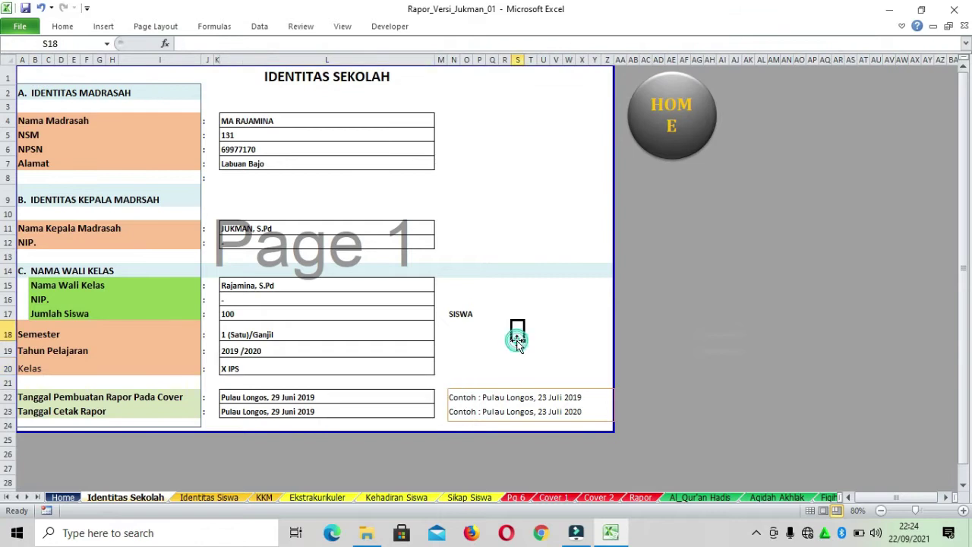
pyautogui.click(340, 26)
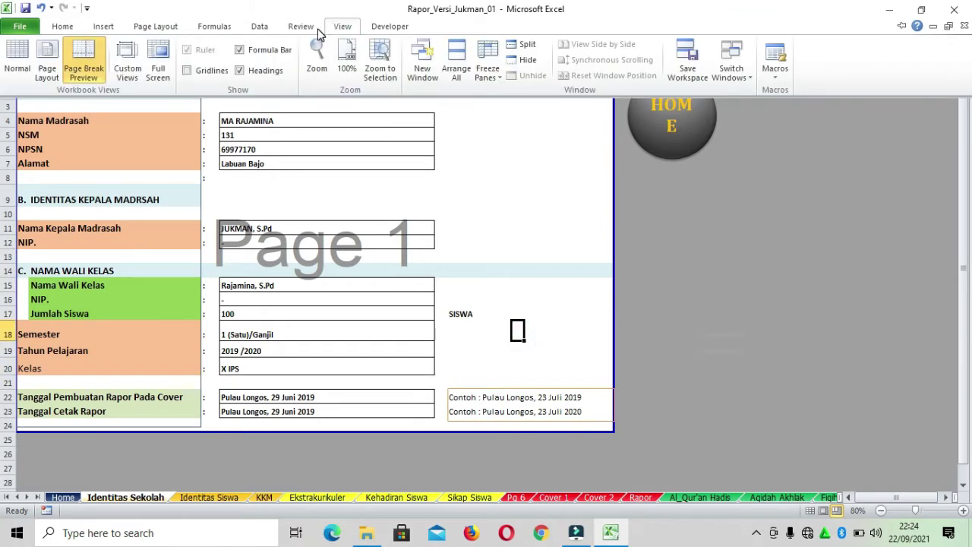
pyautogui.click(304, 27)
pyautogui.click(256, 28)
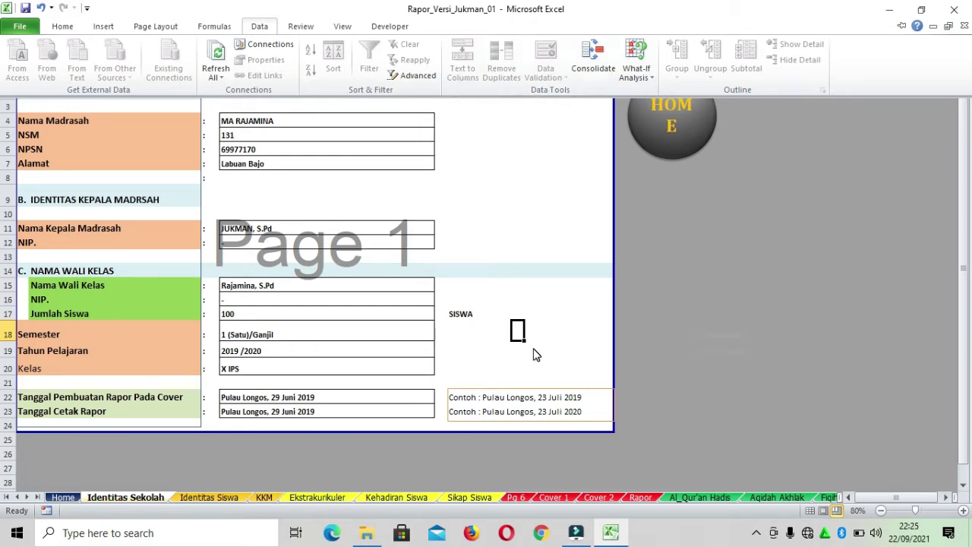
pyautogui.click(337, 369)
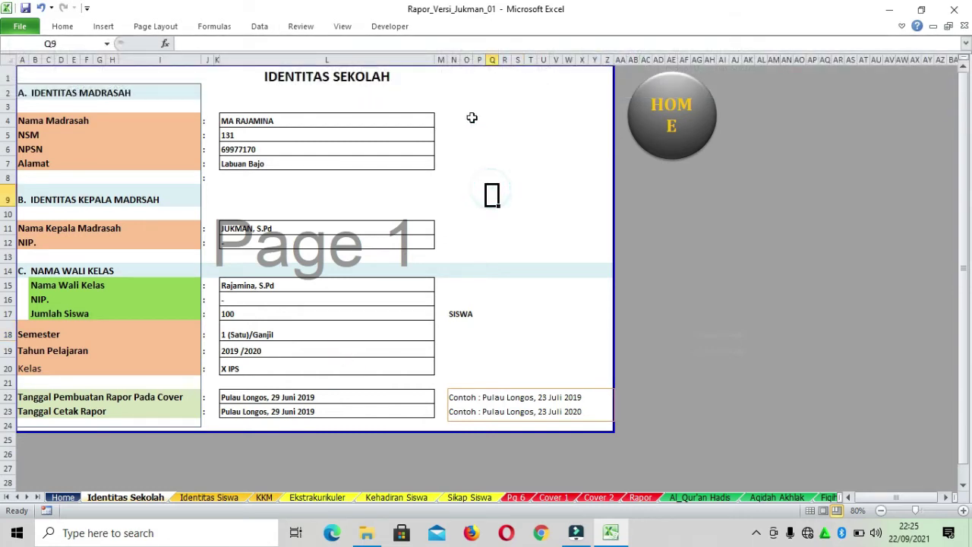
# Choose Unprotect Sheet from the Identitas Sekolah tab's right-click menu
pyautogui.rightClick(144, 503)
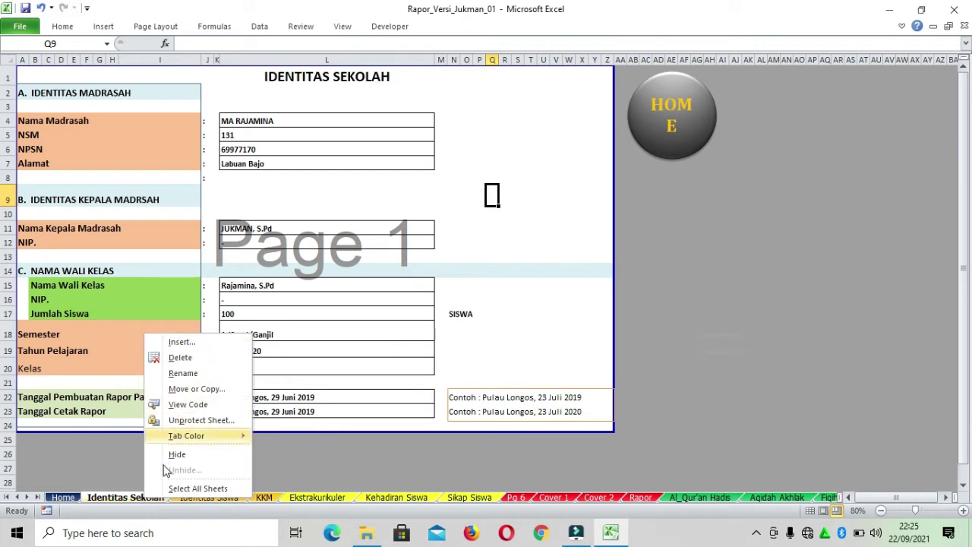
pyautogui.click(571, 339)
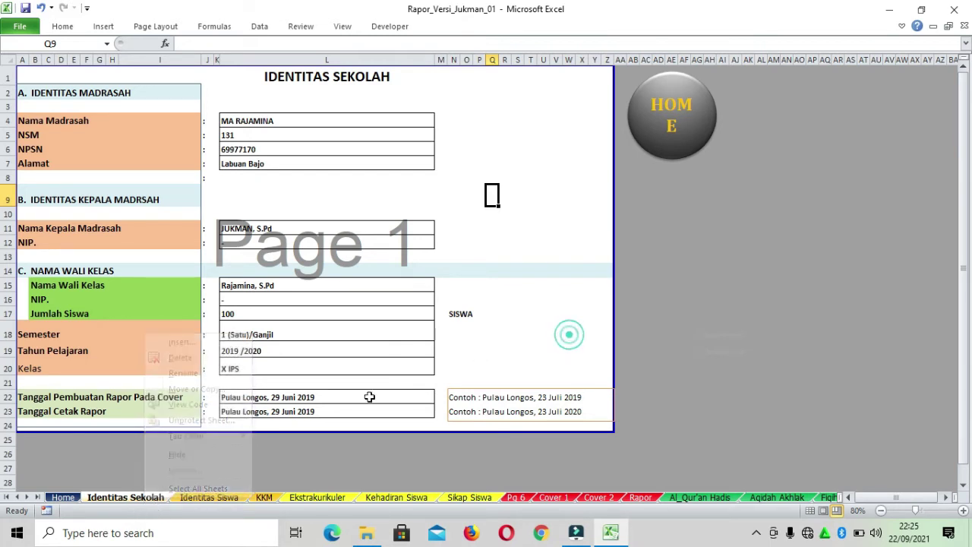
pyautogui.rightClick(152, 502)
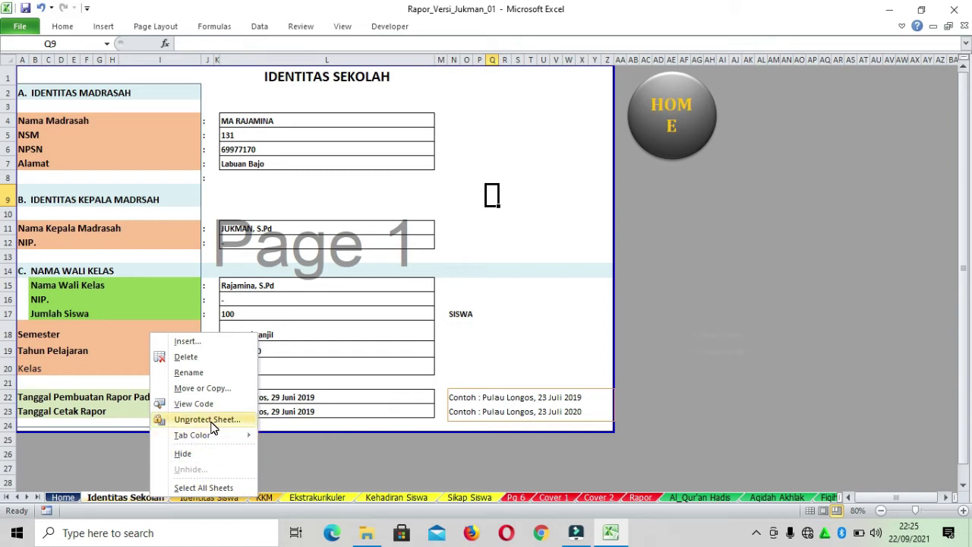
pyautogui.click(212, 422)
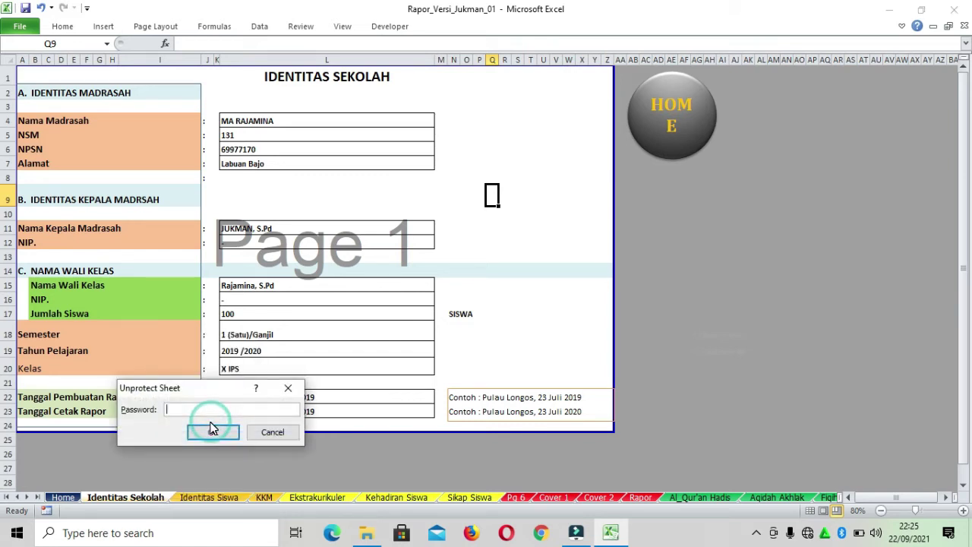
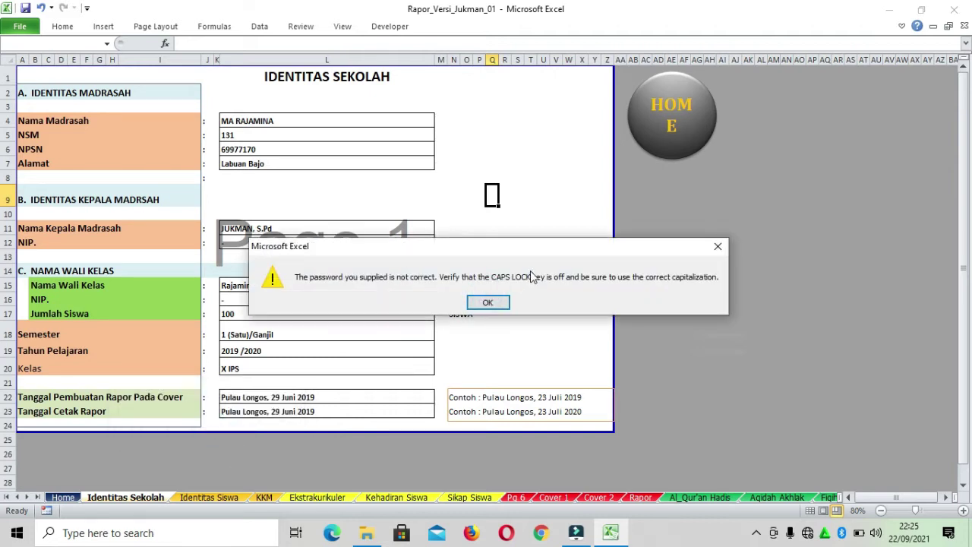
# Dismiss the incorrect-password warning and reopen the Identitas Sekolah tab's right-click menu
pyautogui.click(490, 302)
pyautogui.rightClick(154, 501)
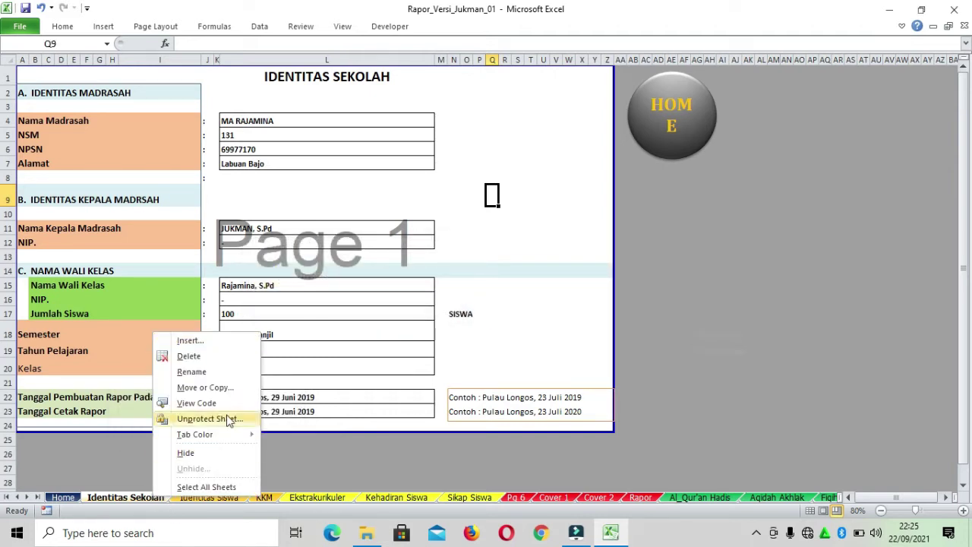
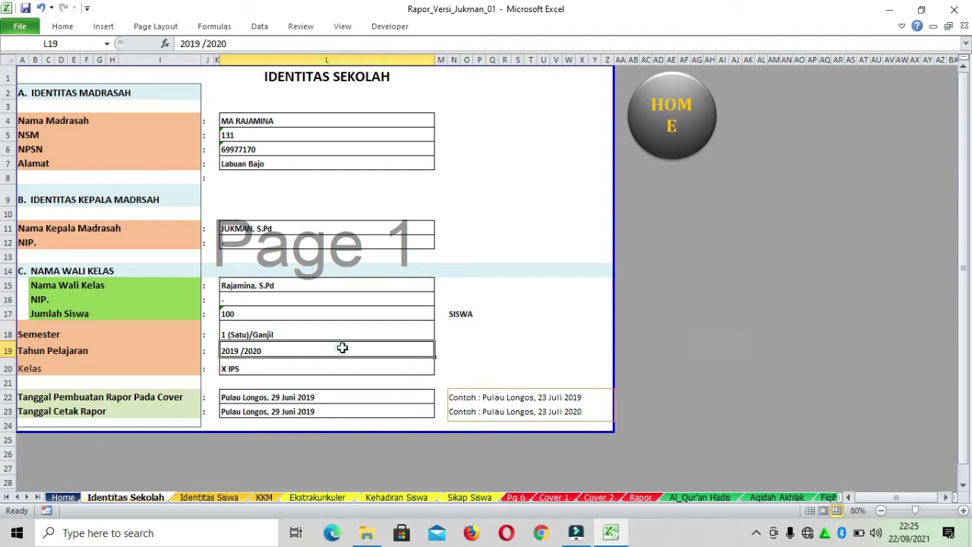
# Select the Kelas cell L20 (currently X IPS) and bring up the Data ribbon tools
pyautogui.click(321, 366)
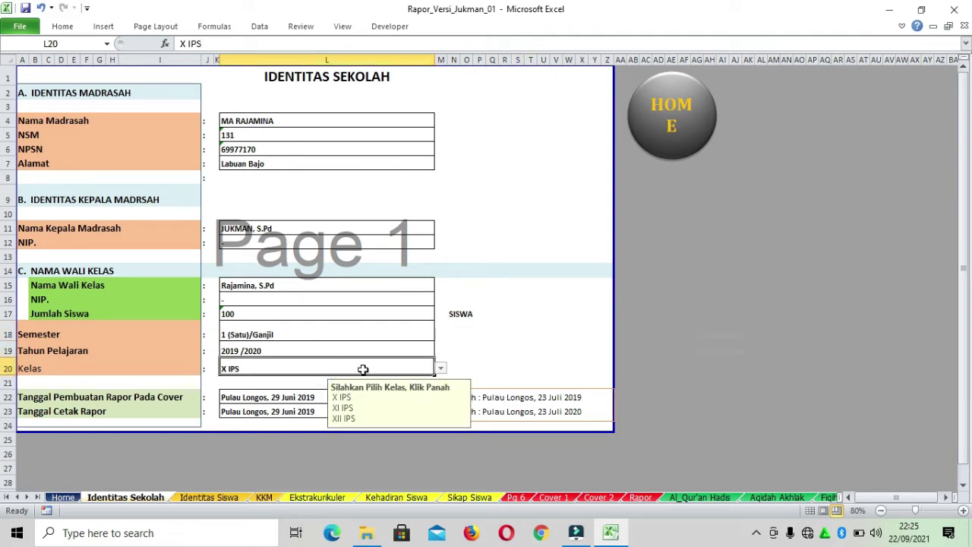
pyautogui.click(284, 365)
pyautogui.click(479, 334)
pyautogui.click(344, 368)
pyautogui.click(259, 26)
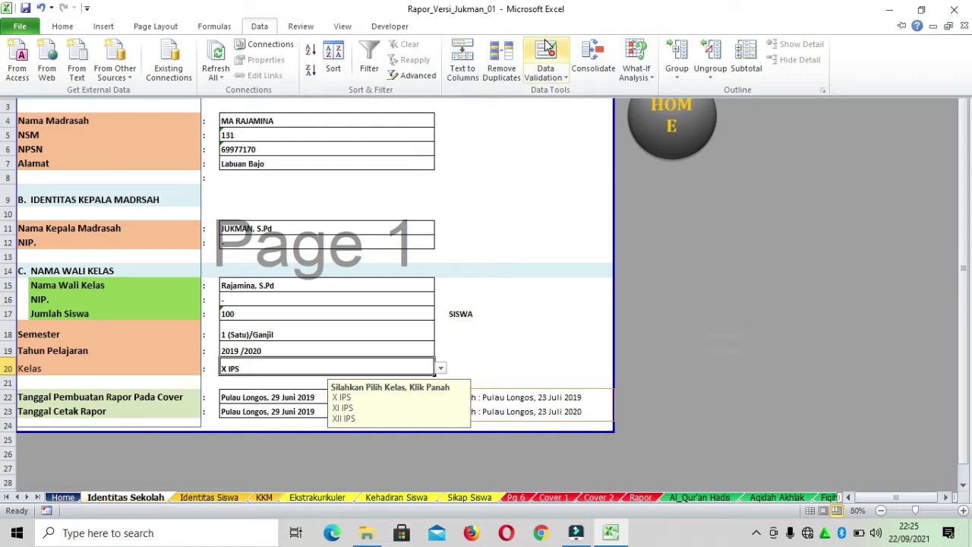
# Append ;X IPA;XI IPA;XII IPA to L20's Data Validation list source and apply it
pyautogui.click(562, 79)
pyautogui.click(603, 96)
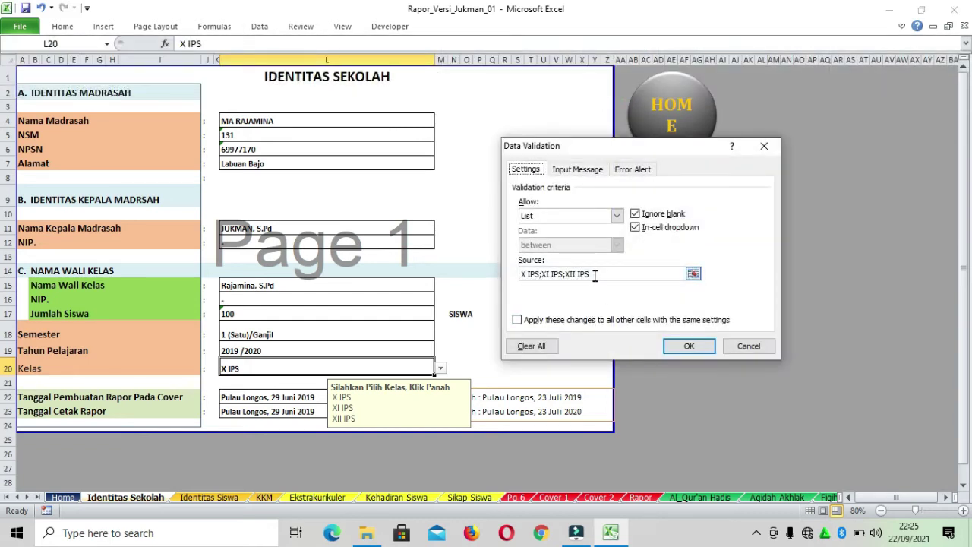
pyautogui.click(595, 274)
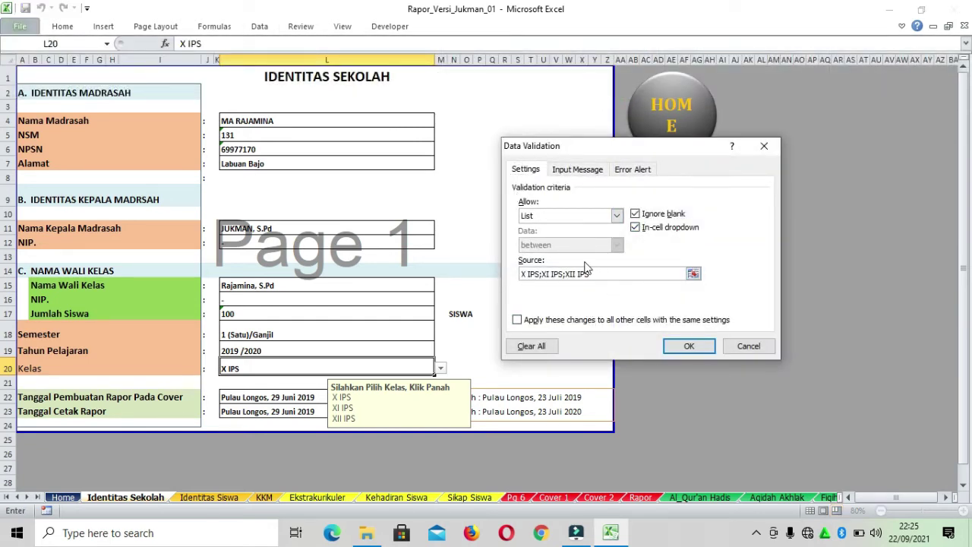
pyautogui.click(530, 277)
pyautogui.click(649, 270)
pyautogui.write(';X IPA;XI IPA;XII;IPA')
pyautogui.click(701, 350)
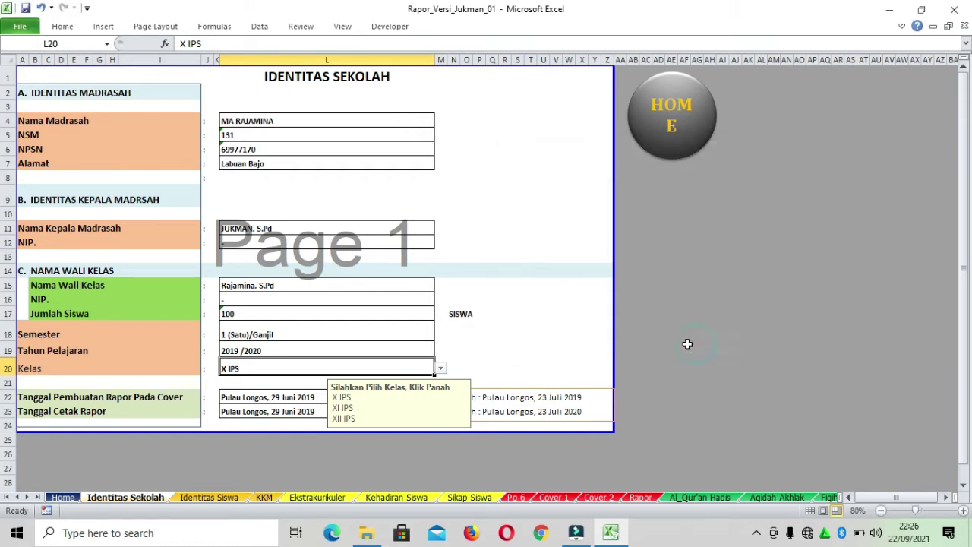
# Check L20's Kelas dropdown for the newly added IPA class options
pyautogui.click(526, 323)
pyautogui.click(388, 370)
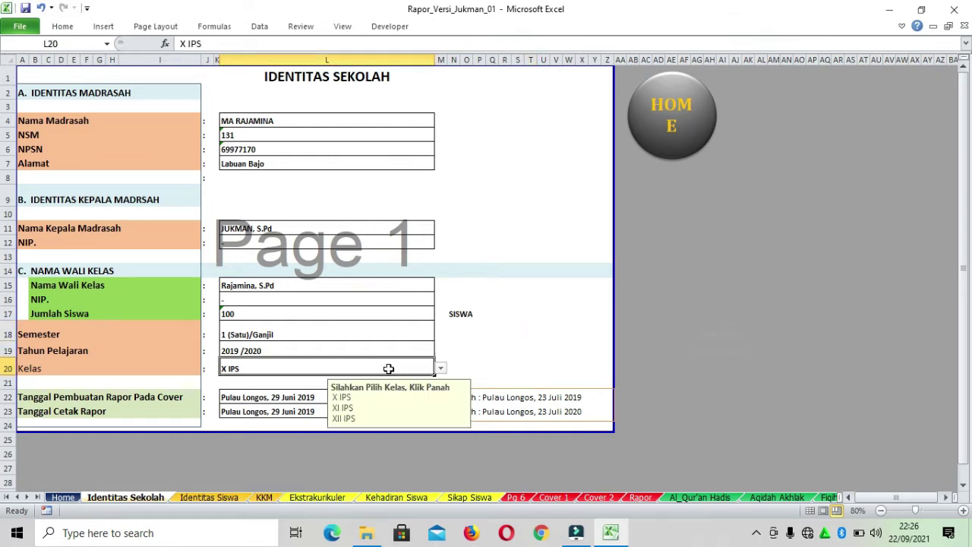
pyautogui.click(443, 371)
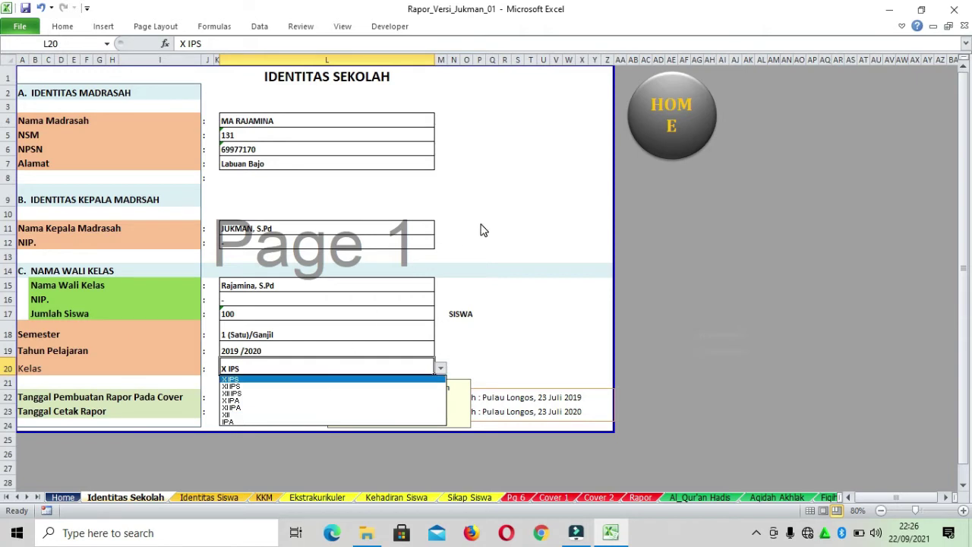
pyautogui.click(299, 29)
# Correct the Data Validation source so XII IPA is a single list entry
pyautogui.click(260, 25)
pyautogui.click(559, 70)
pyautogui.click(672, 274)
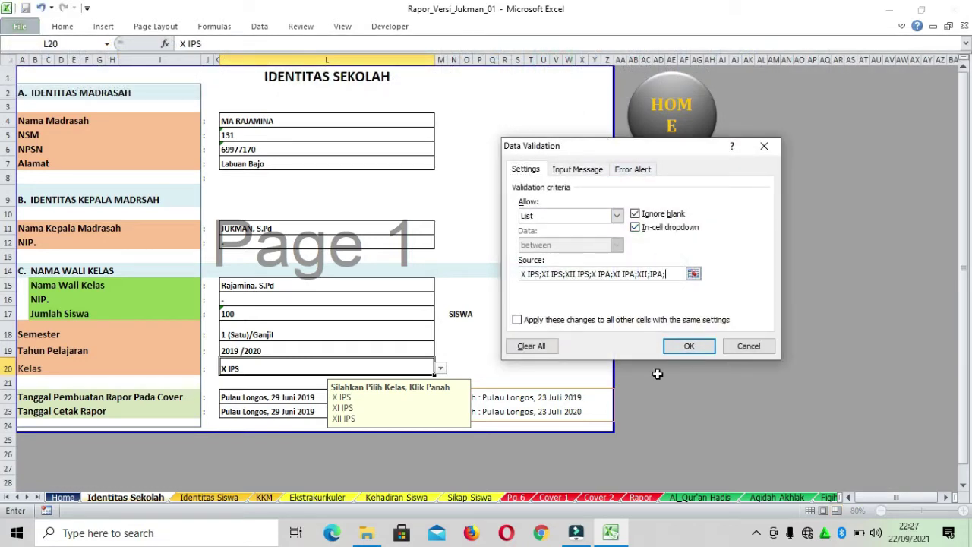
pyautogui.click(651, 274)
pyautogui.click(689, 346)
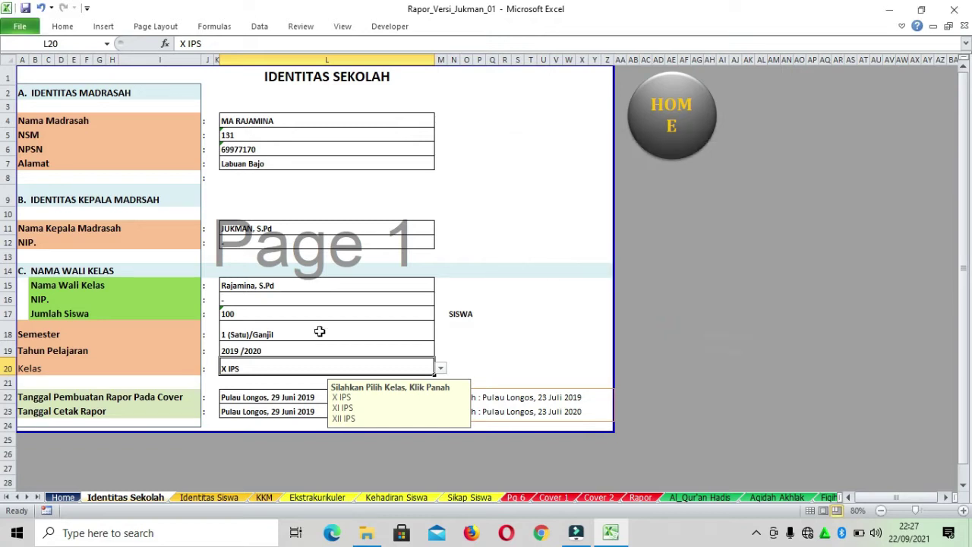
# Verify the six-class dropdown and keep L20 set to X IPS
pyautogui.click(440, 370)
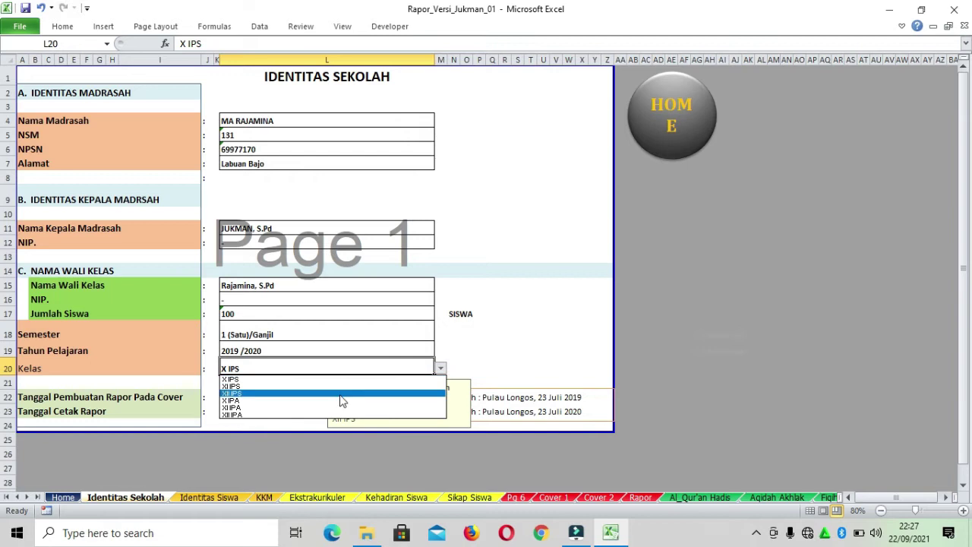
pyautogui.click(315, 380)
pyautogui.click(532, 308)
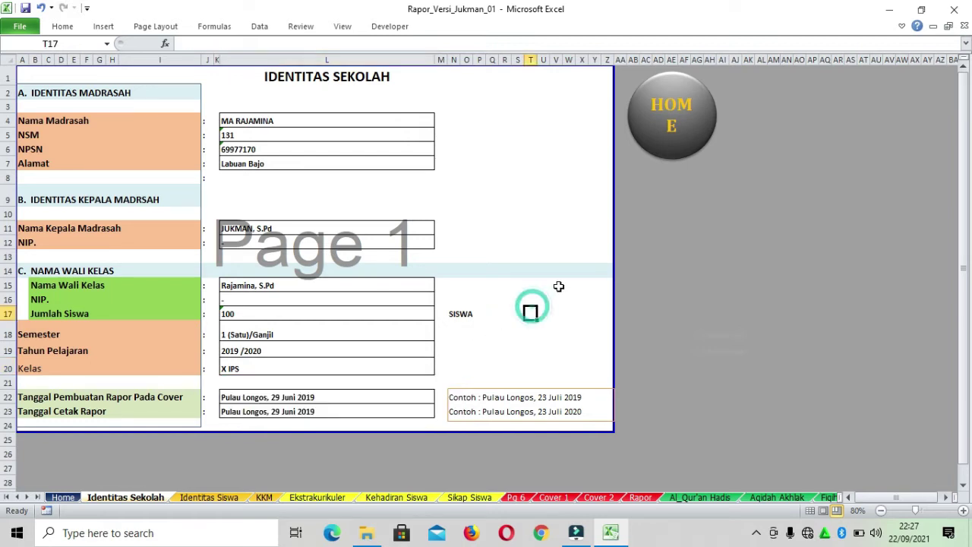
pyautogui.rightClick(153, 501)
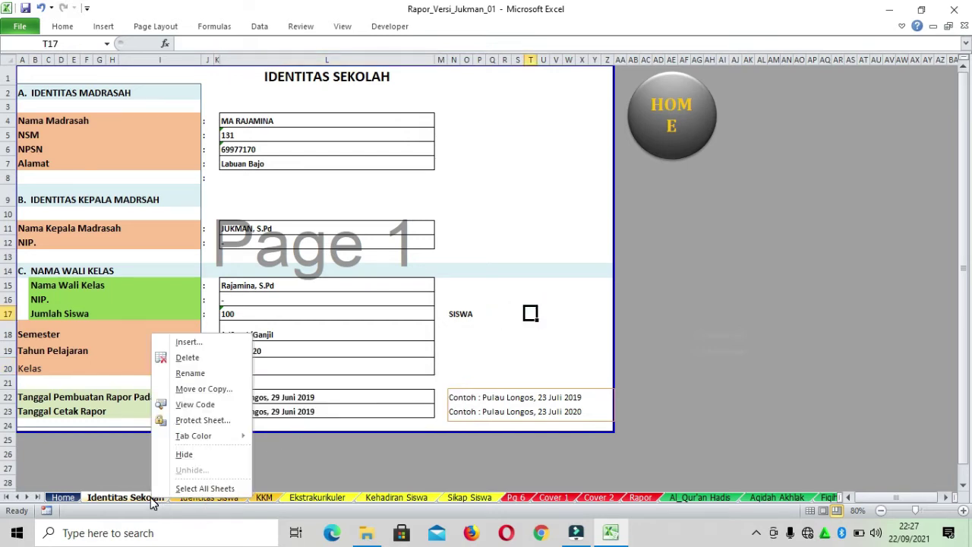
# Protect the Identitas Sekolah sheet, entering and confirming a sheet password
pyautogui.click(222, 421)
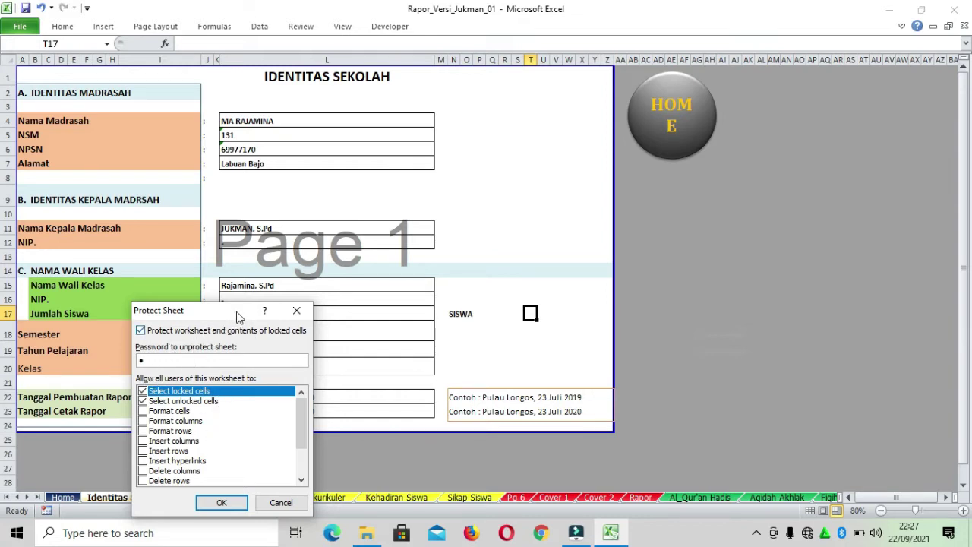
pyautogui.click(222, 502)
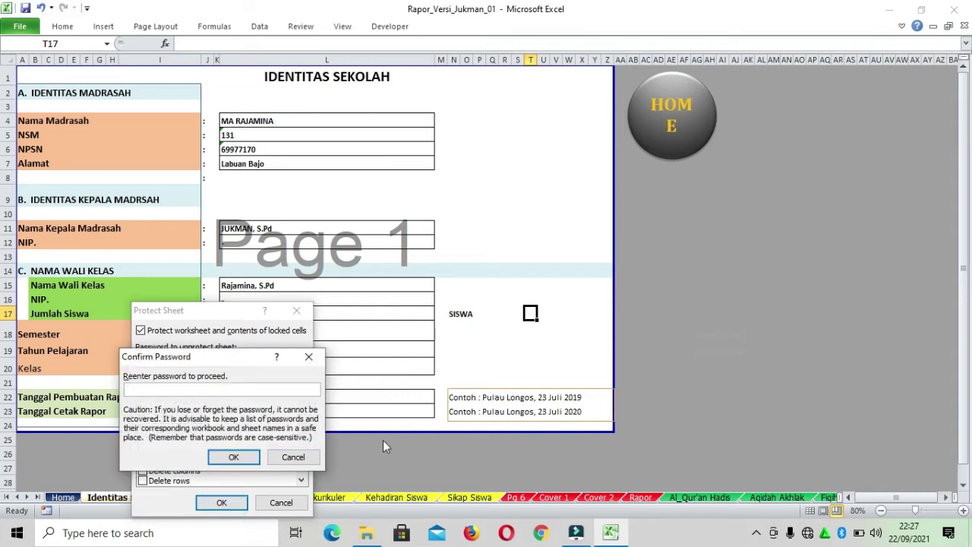
pyautogui.click(234, 457)
pyautogui.click(772, 298)
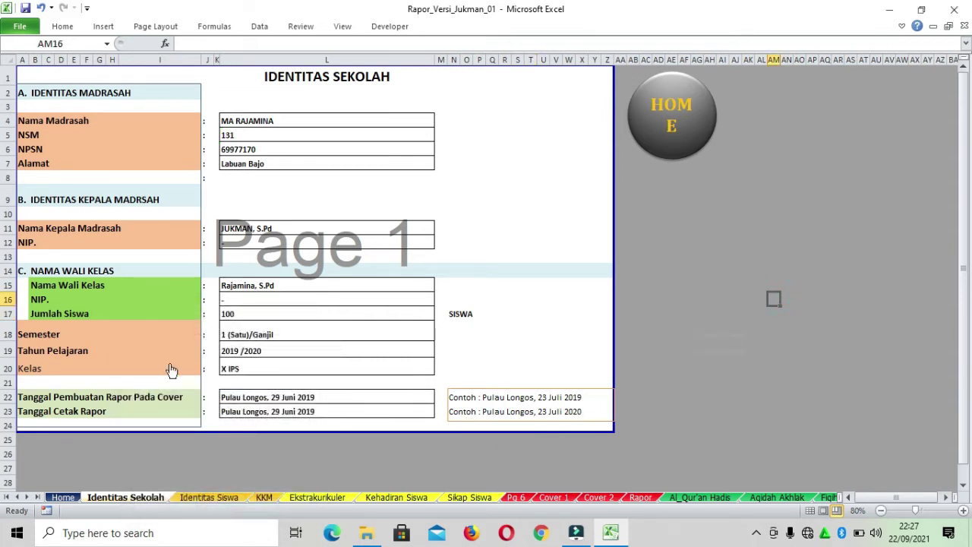
pyautogui.doubleClick(503, 315)
pyautogui.click(495, 311)
pyautogui.doubleClick(309, 312)
pyautogui.click(324, 338)
pyautogui.hotkey('alt', 'Down')
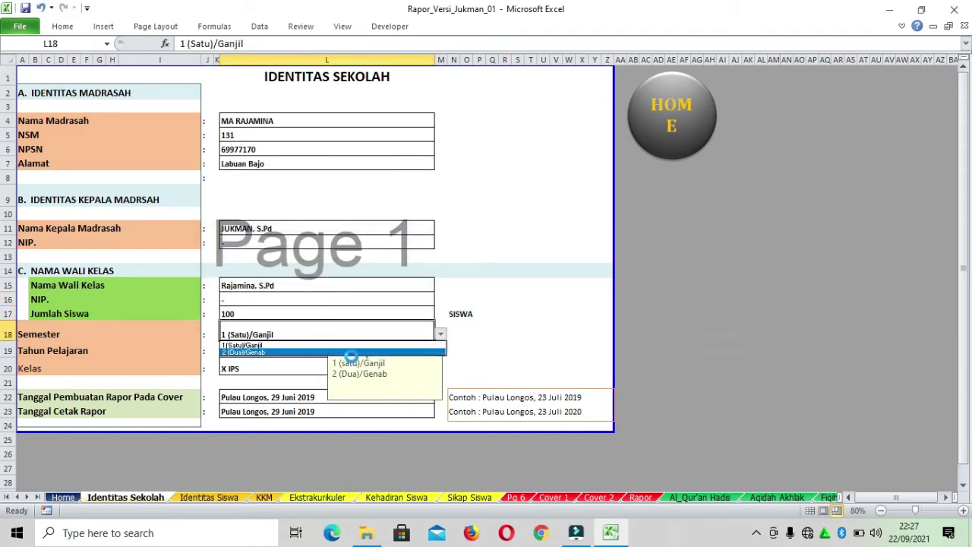
pyautogui.press('Escape')
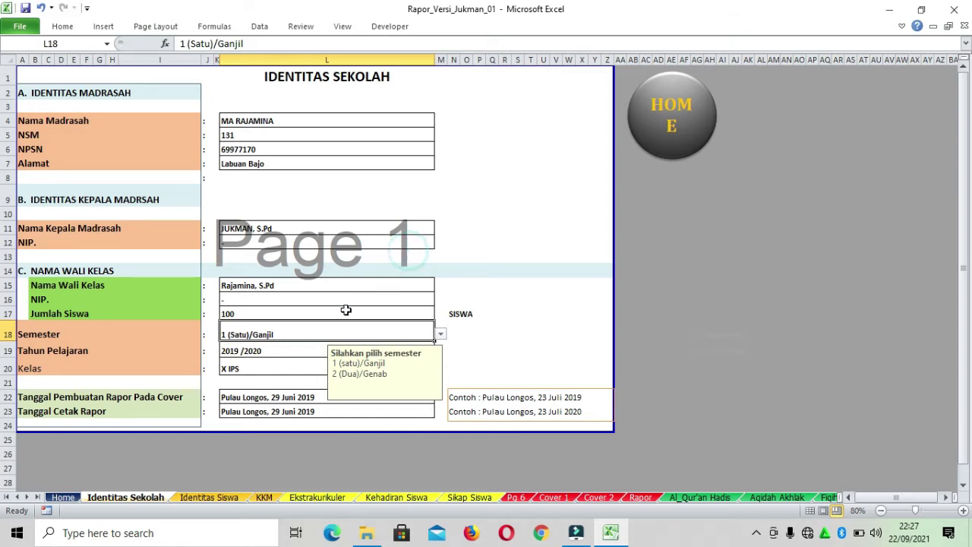
pyautogui.click(275, 370)
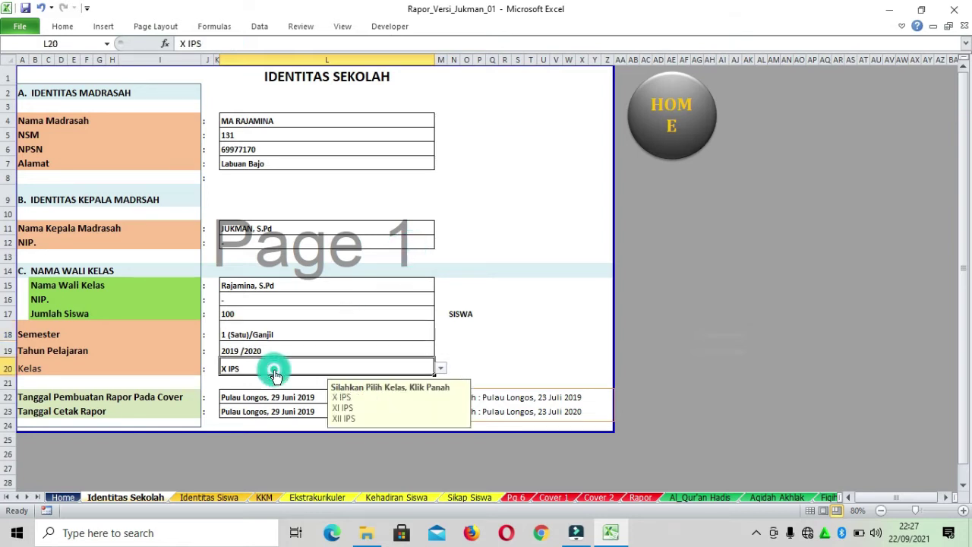
pyautogui.click(284, 331)
pyautogui.hotkey('alt', 'Down')
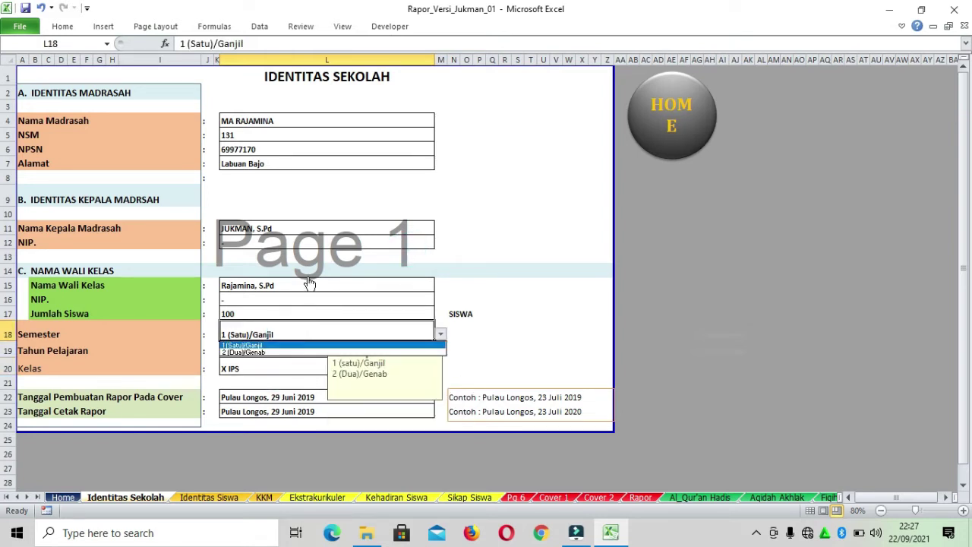
pyautogui.click(308, 279)
pyautogui.doubleClick(316, 162)
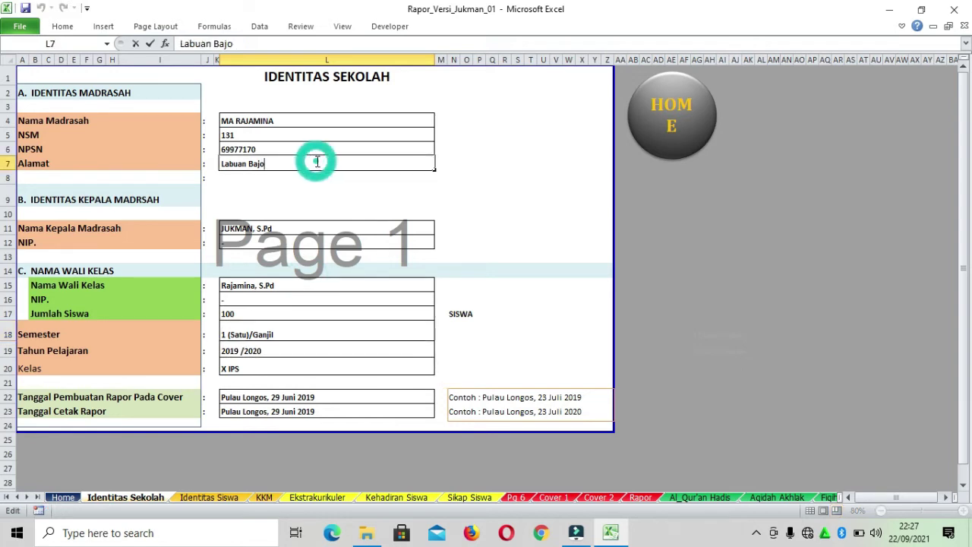
pyautogui.click(549, 301)
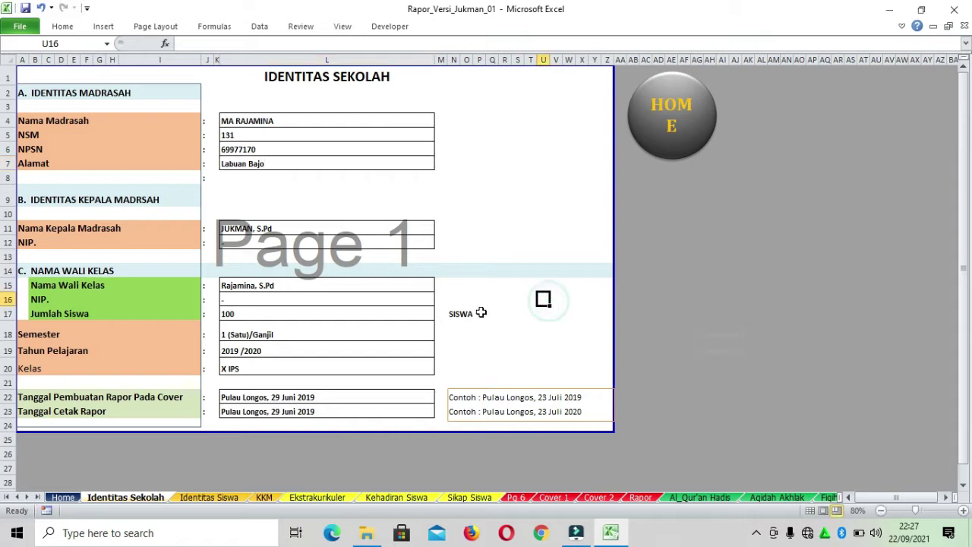
# Go to the Home dashboard, open INPUT DATA SISWA and inspect the first student's row
pyautogui.click(693, 121)
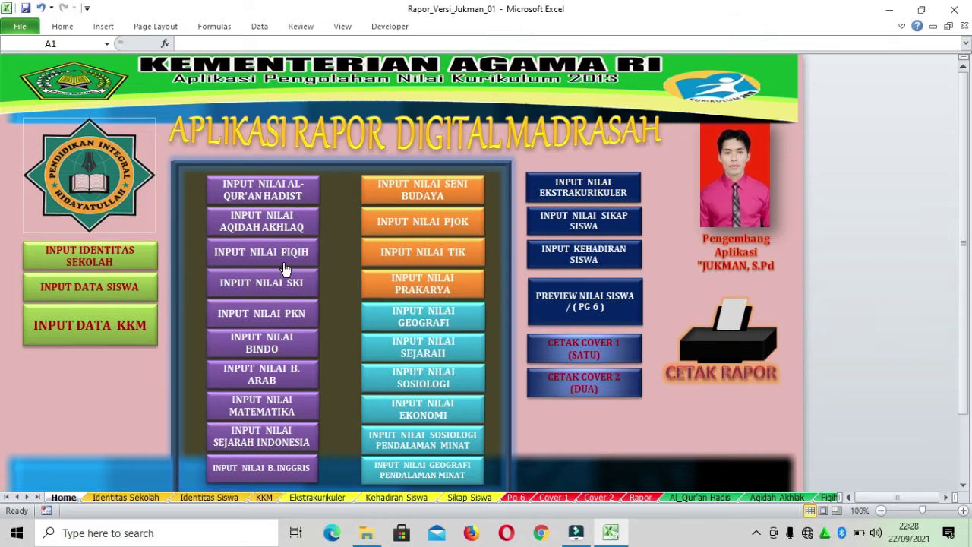
pyautogui.click(114, 287)
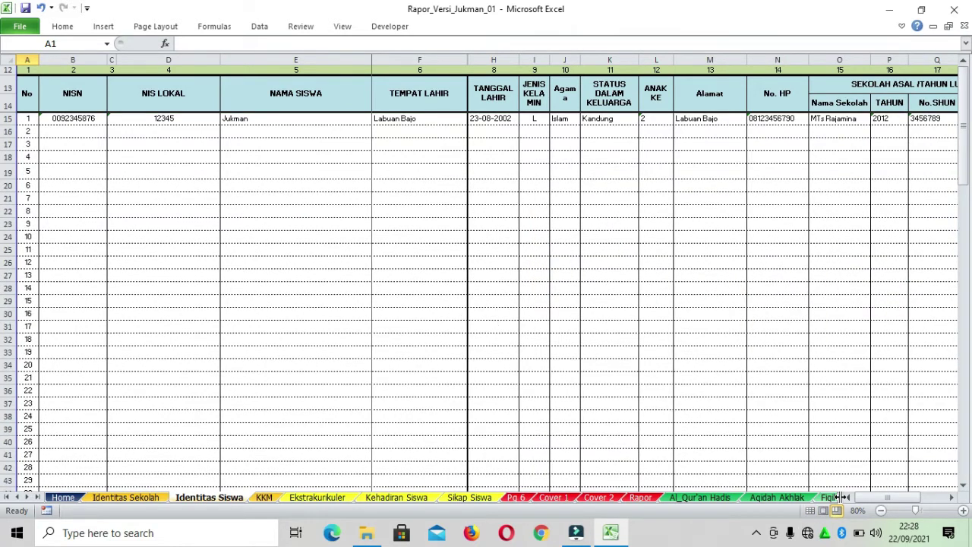
pyautogui.click(90, 119)
pyautogui.click(163, 122)
pyautogui.click(292, 126)
pyautogui.click(411, 126)
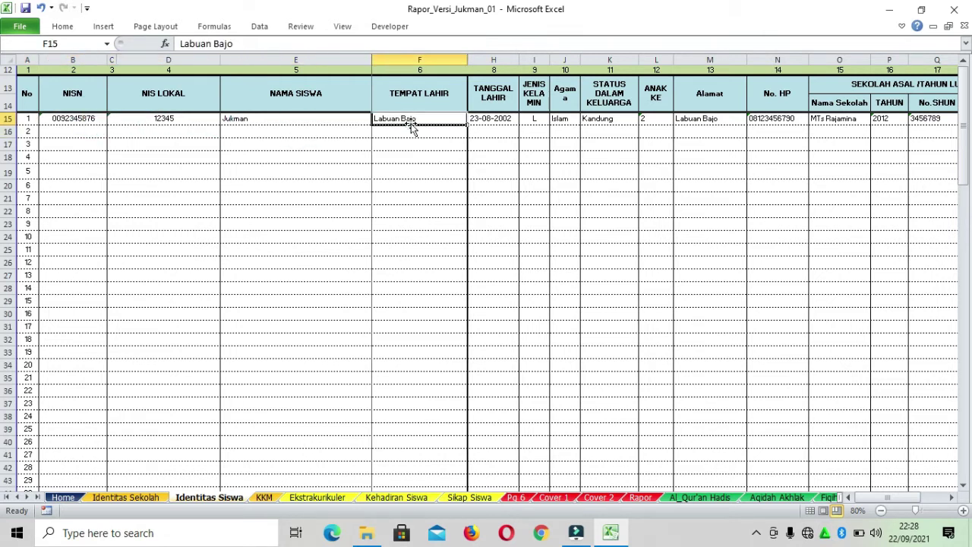
# Select the first student's row, then scroll right to the Nama Wali guardian columns
pyautogui.moveTo(68, 119); pyautogui.dragTo(5, 118)
pyautogui.click(345, 145)
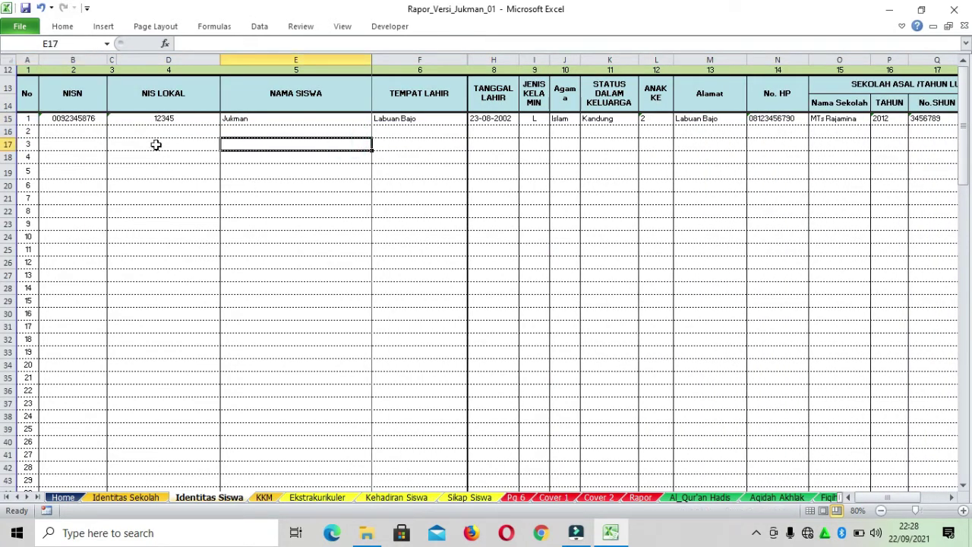
pyautogui.moveTo(66, 119); pyautogui.dragTo(6, 119)
pyautogui.click(341, 289)
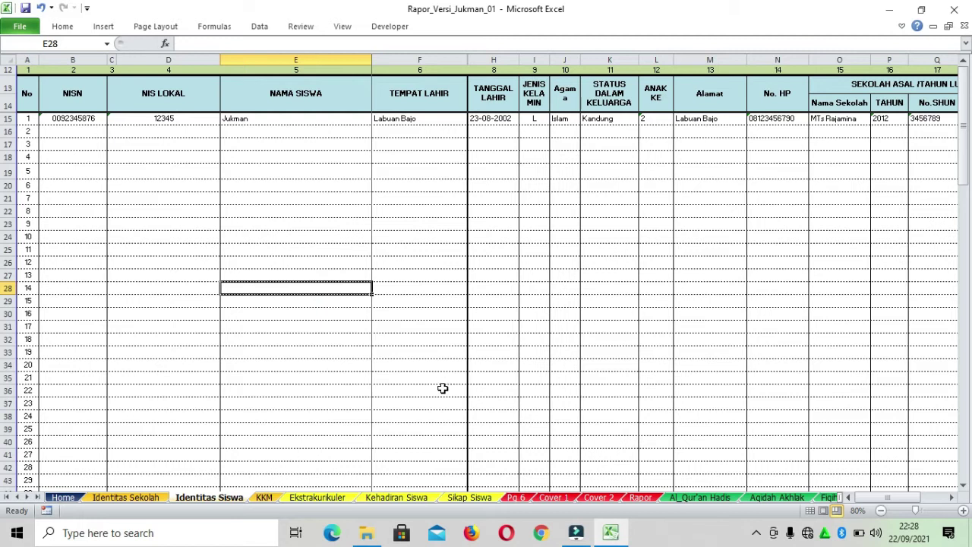
pyautogui.scroll(-3, 263, 456)
pyautogui.scroll(3, 267, 456)
pyautogui.moveTo(891, 498); pyautogui.dragTo(901, 499)
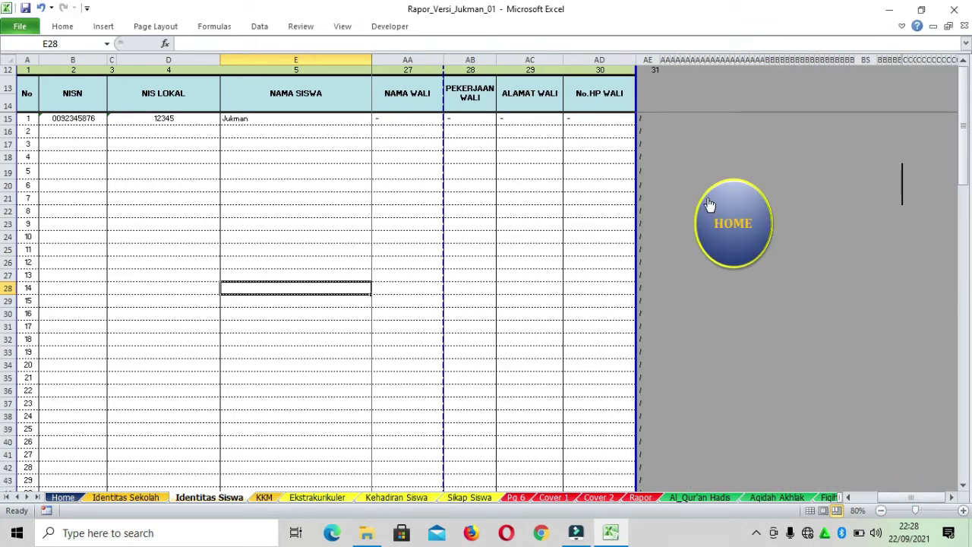
pyautogui.moveTo(920, 499); pyautogui.dragTo(958, 496)
pyautogui.click(732, 225)
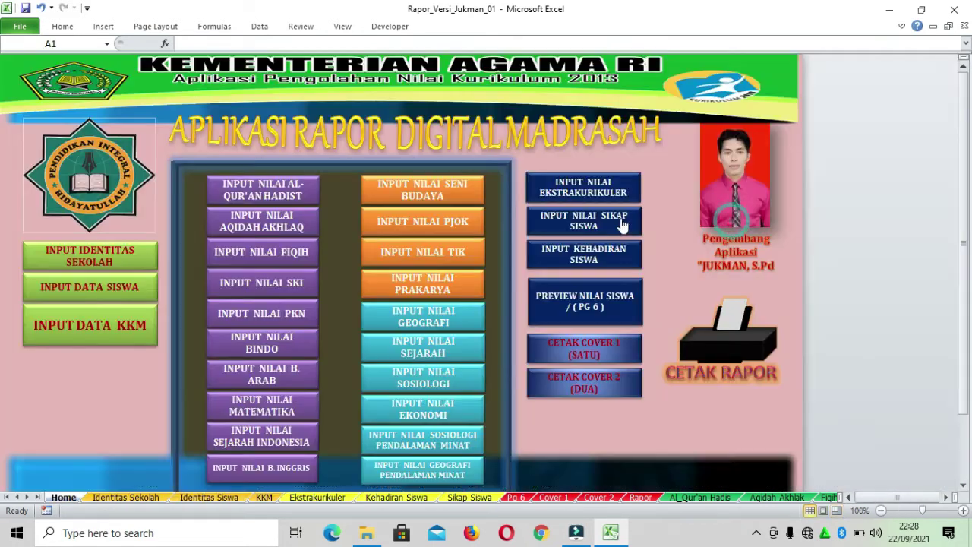
pyautogui.click(130, 336)
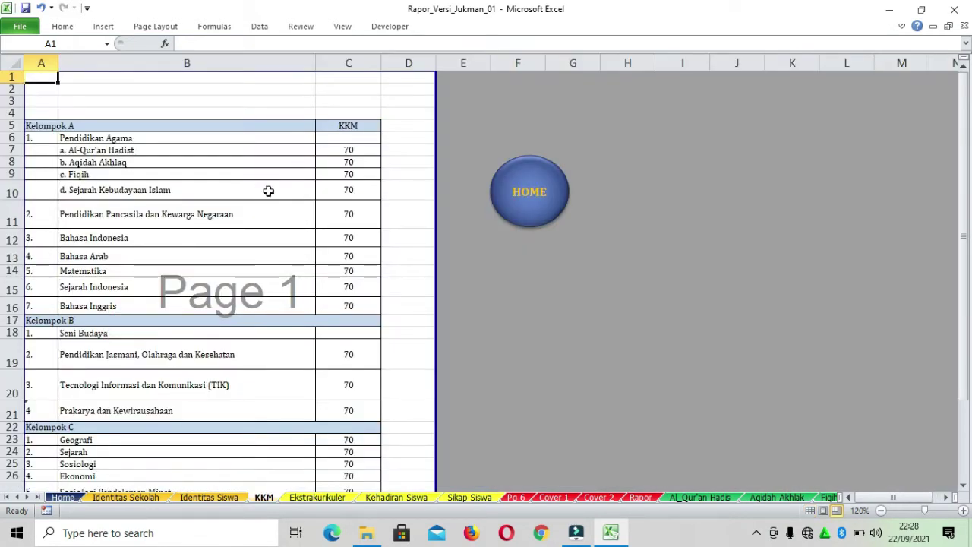
pyautogui.scroll(-1, 281, 209)
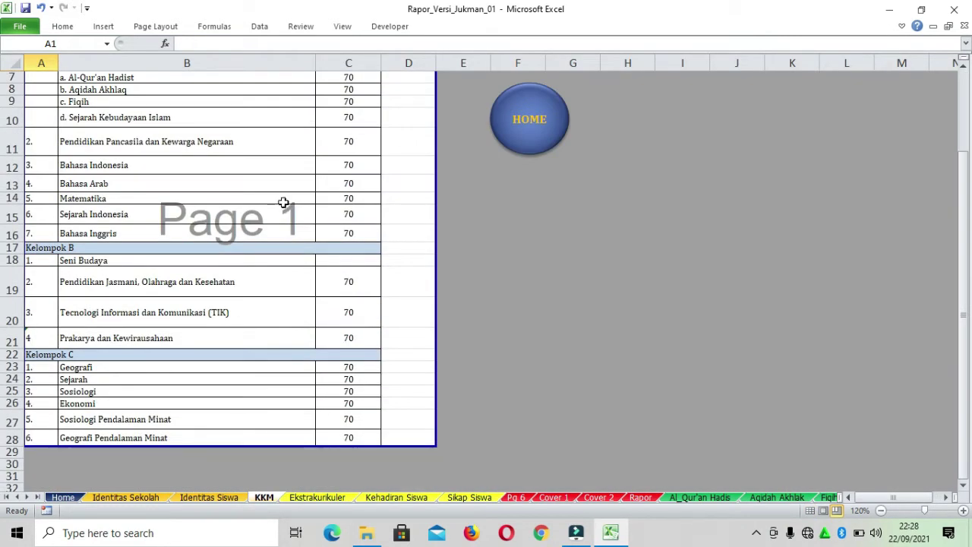
pyautogui.scroll(2, 289, 195)
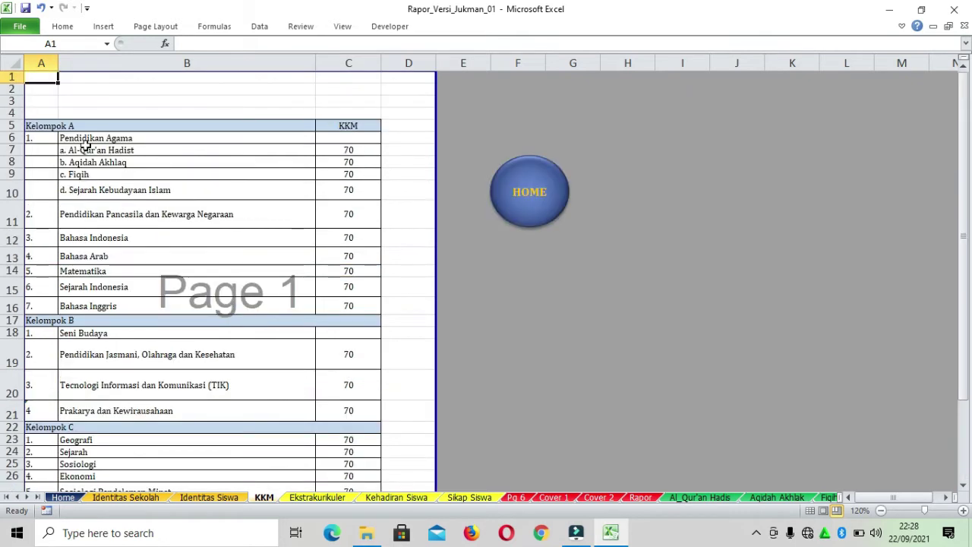
pyautogui.scroll(-2, 204, 144)
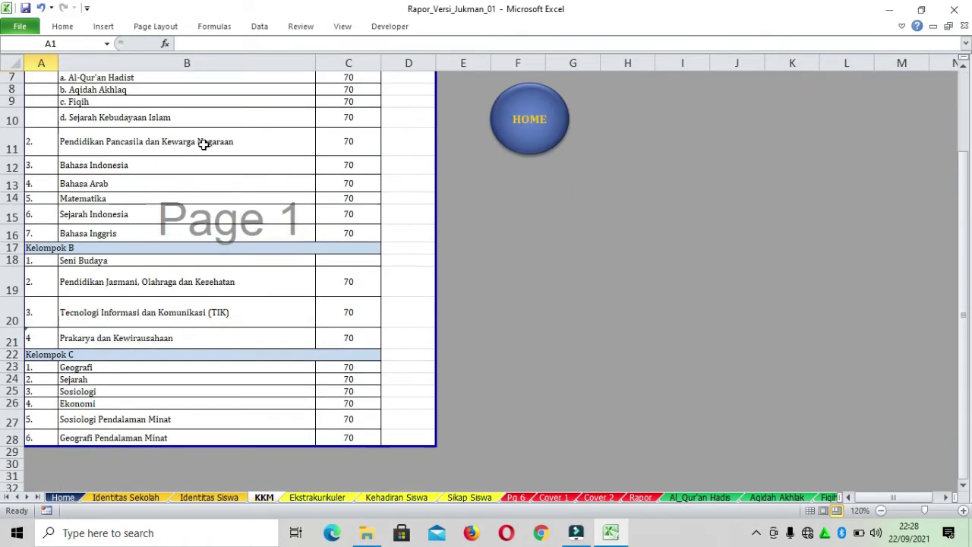
pyautogui.scroll(2, 357, 99)
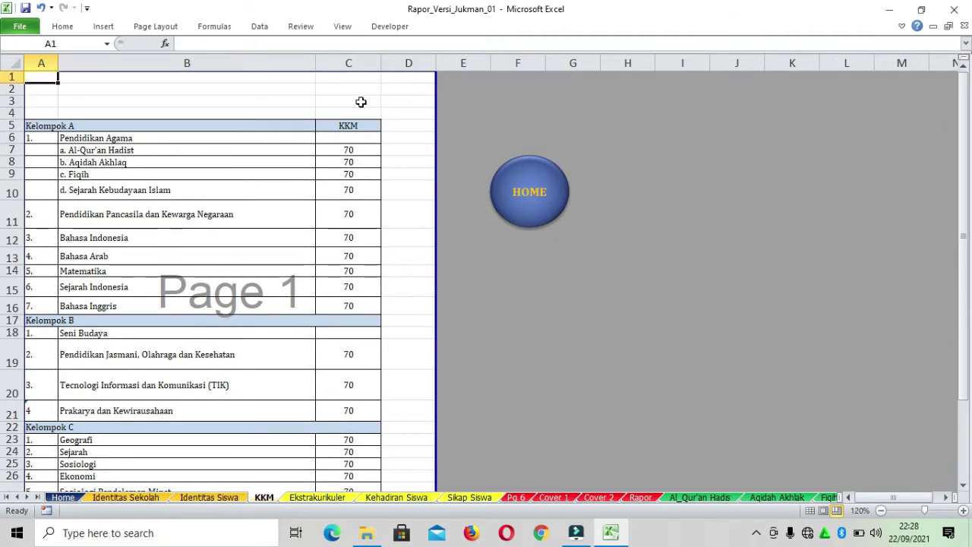
pyautogui.moveTo(357, 139); pyautogui.dragTo(358, 425)
pyautogui.click(215, 224)
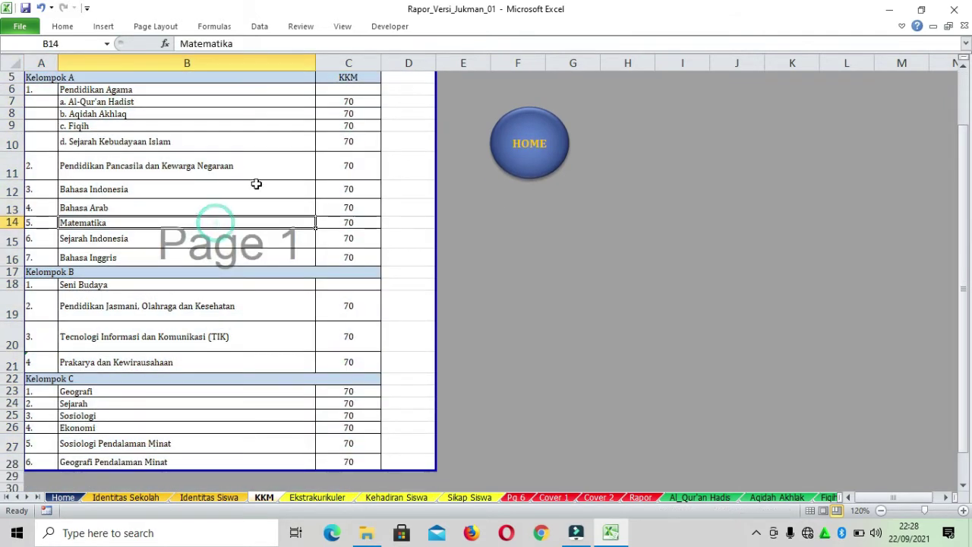
pyautogui.scroll(2, 266, 190)
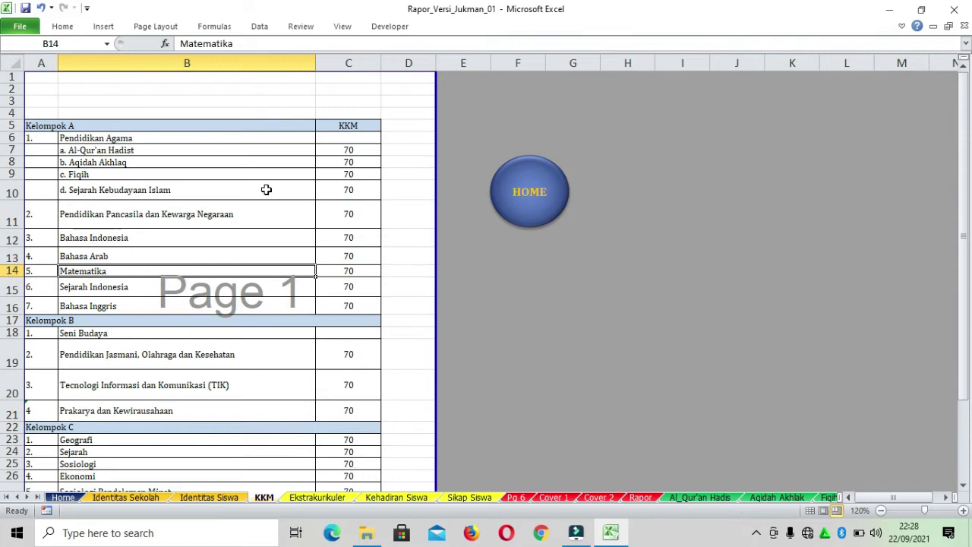
pyautogui.click(538, 200)
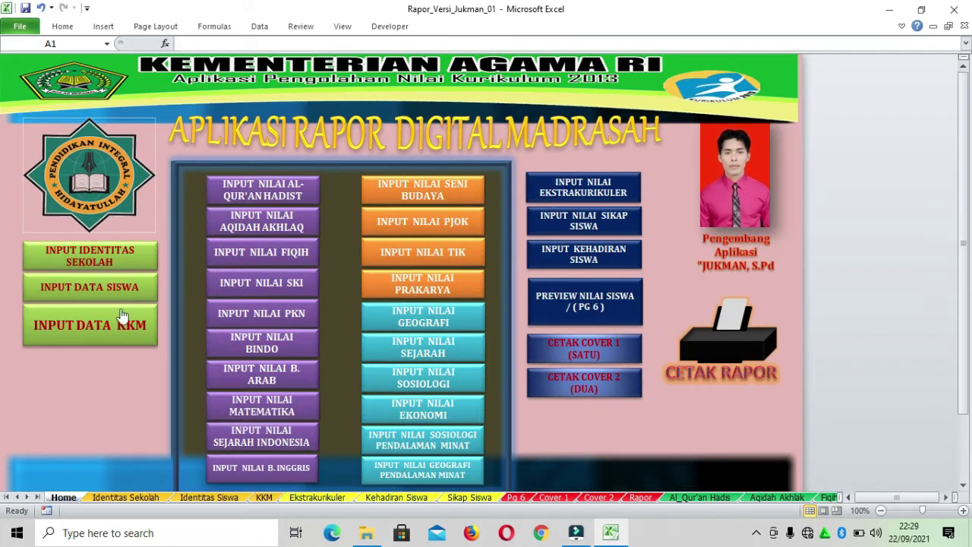
pyautogui.click(95, 328)
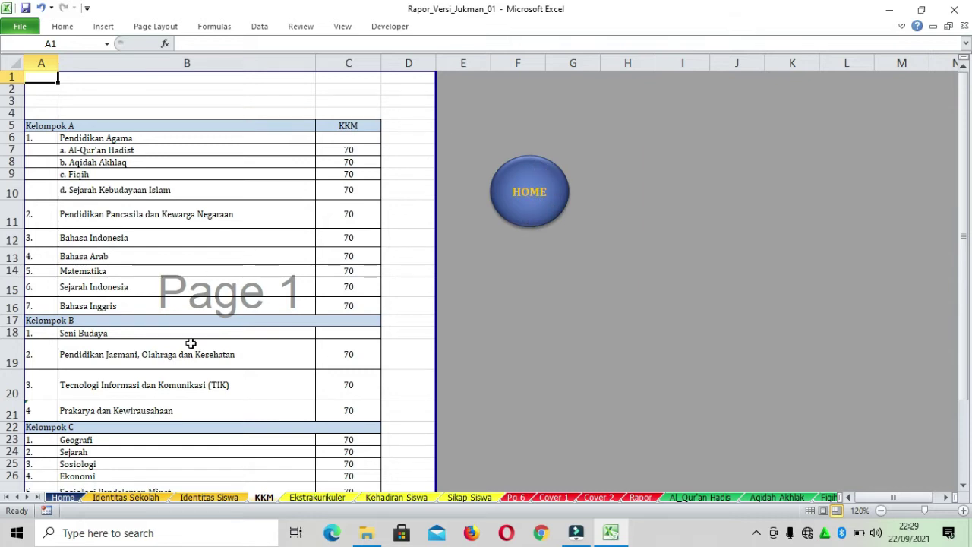
pyautogui.click(63, 498)
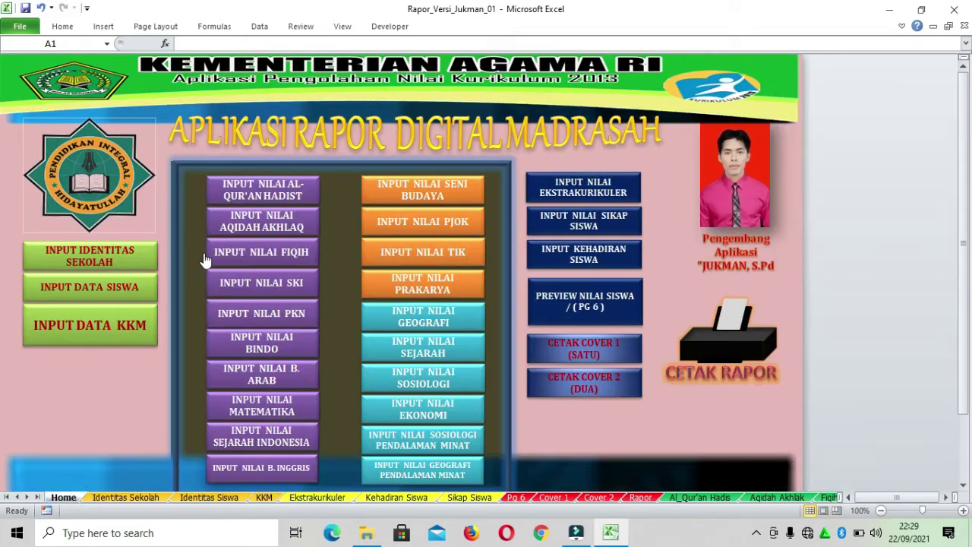
pyautogui.rightClick(125, 262)
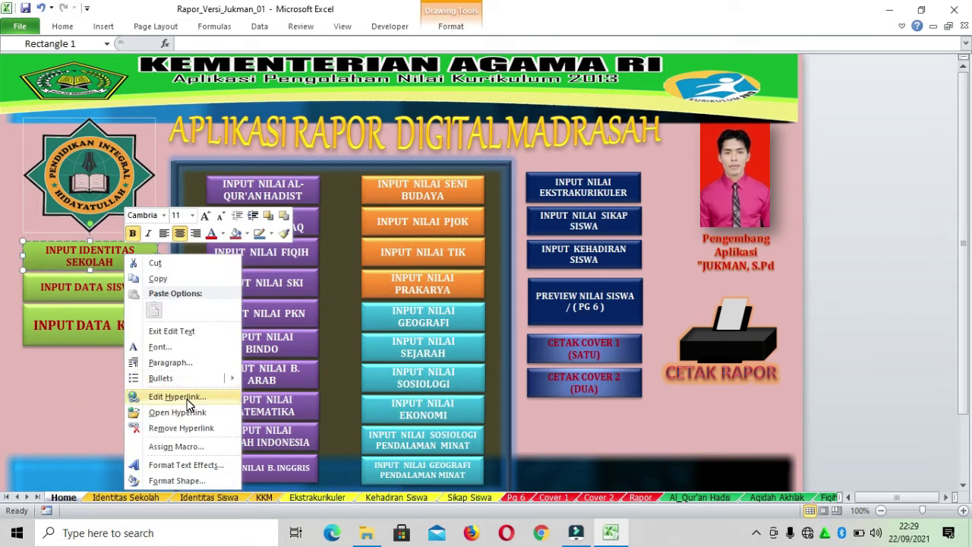
pyautogui.press('Escape')
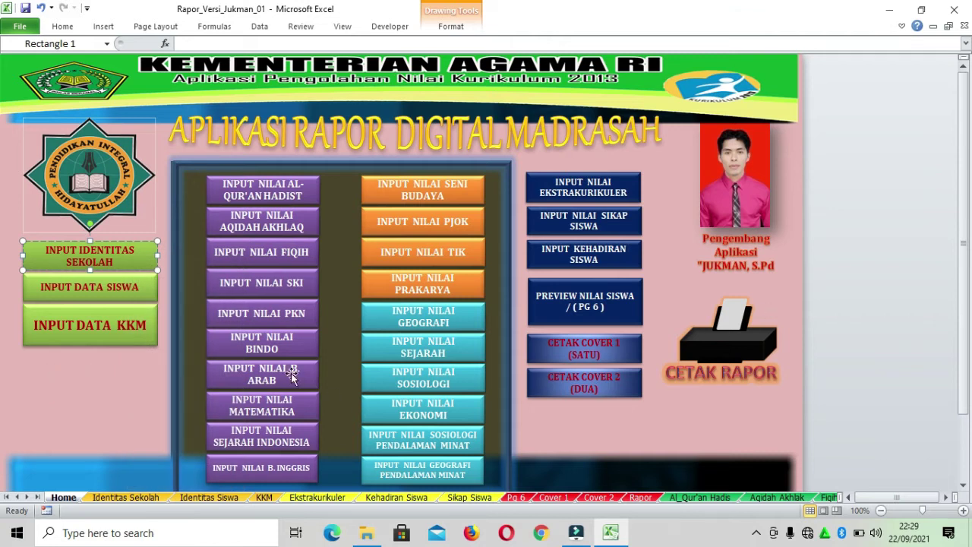
pyautogui.click(135, 338)
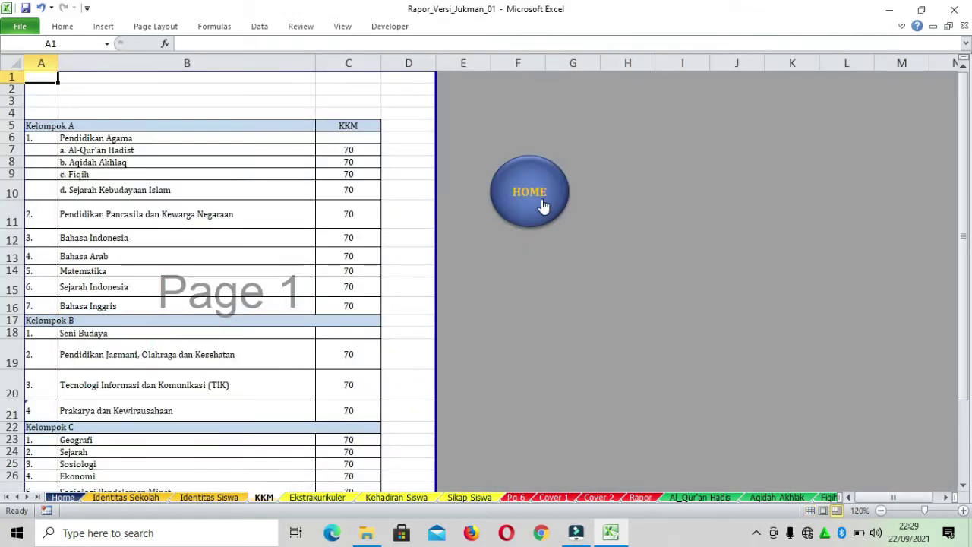
pyautogui.click(60, 499)
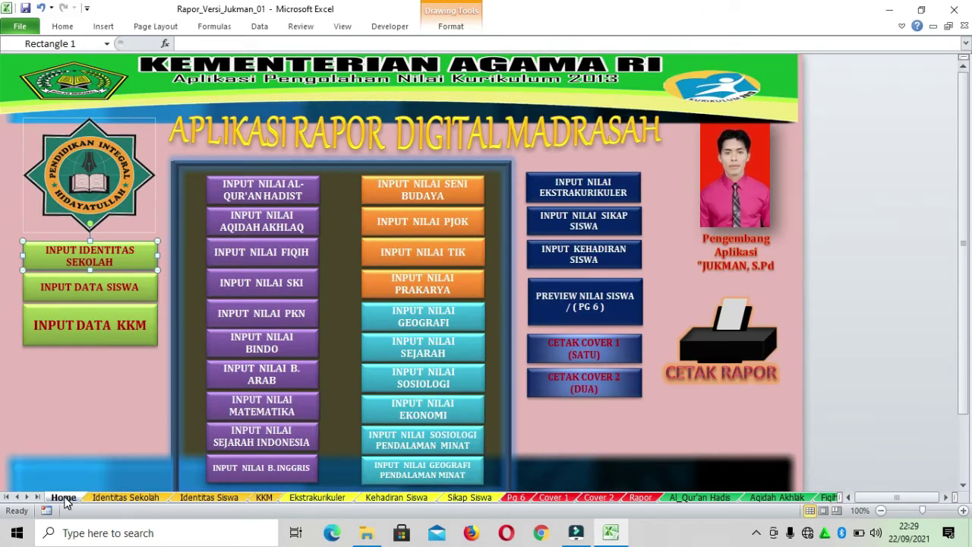
pyautogui.click(120, 325)
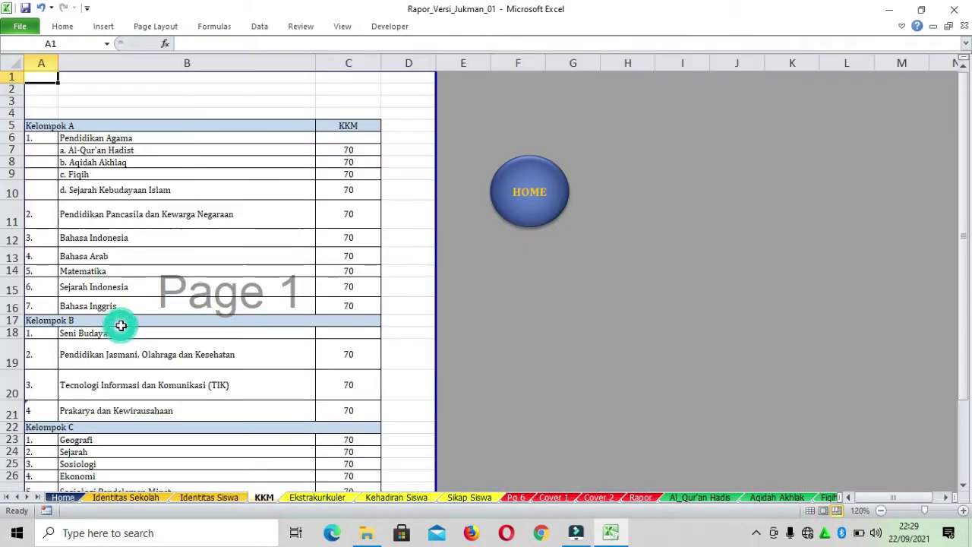
pyautogui.scroll(-5, 555, 211)
pyautogui.scroll(5, 555, 213)
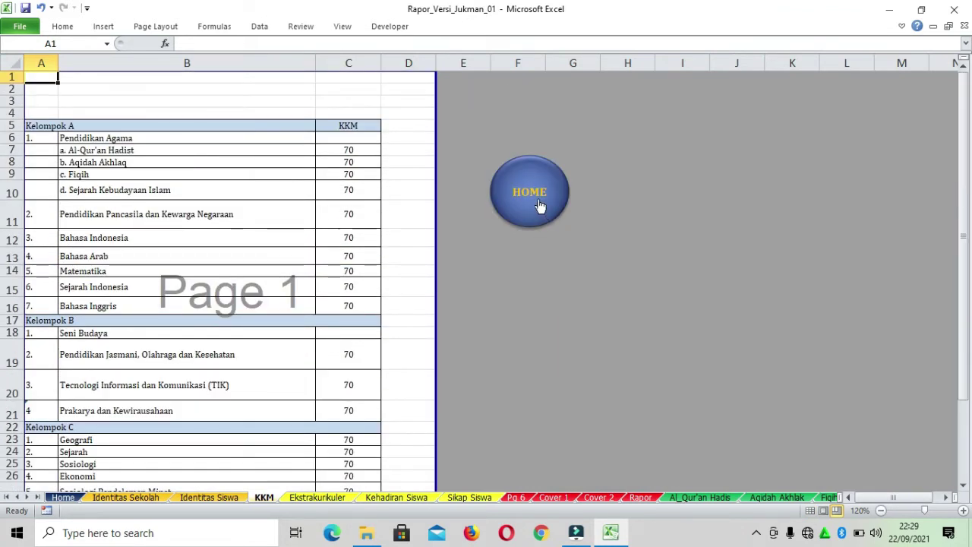
pyautogui.click(539, 202)
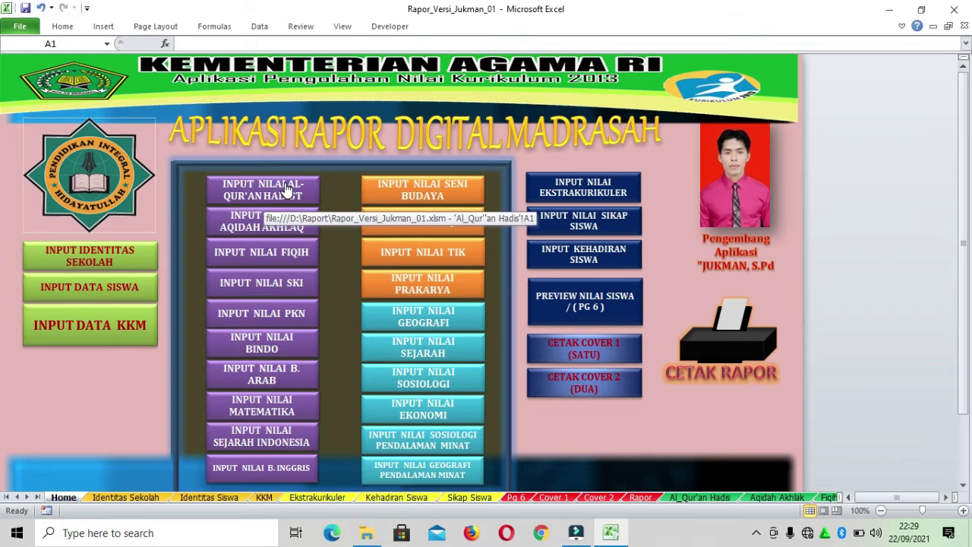
pyautogui.click(289, 192)
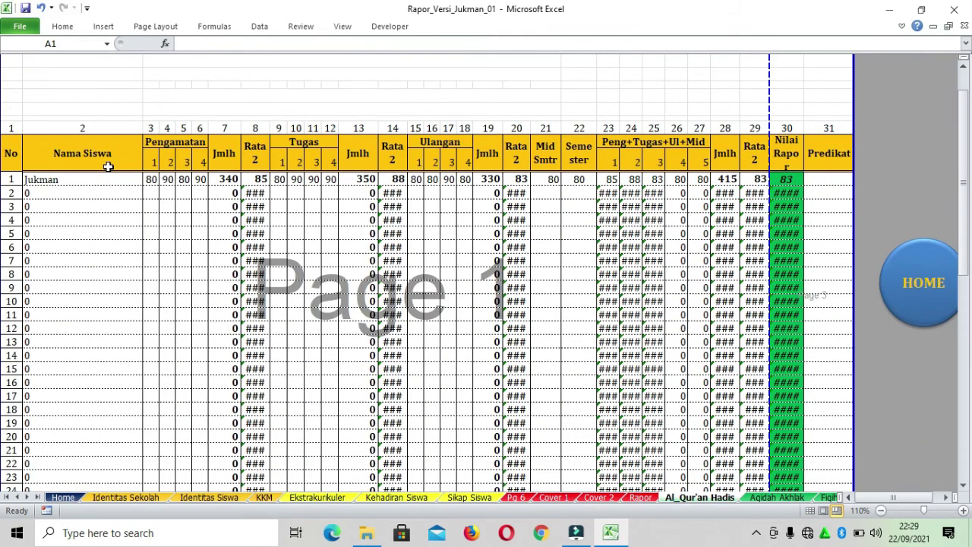
# Inspect the Nama Siswa formulas on the Al-Qur'an Hadist sheet, then go Home and open Identitas Siswa
pyautogui.scroll(-3, 139, 156)
pyautogui.scroll(2, 144, 156)
pyautogui.click(71, 145)
pyautogui.press('Down')
pyautogui.press('Down')
pyautogui.press('Down')
pyautogui.press('Down')
pyautogui.press('Down')
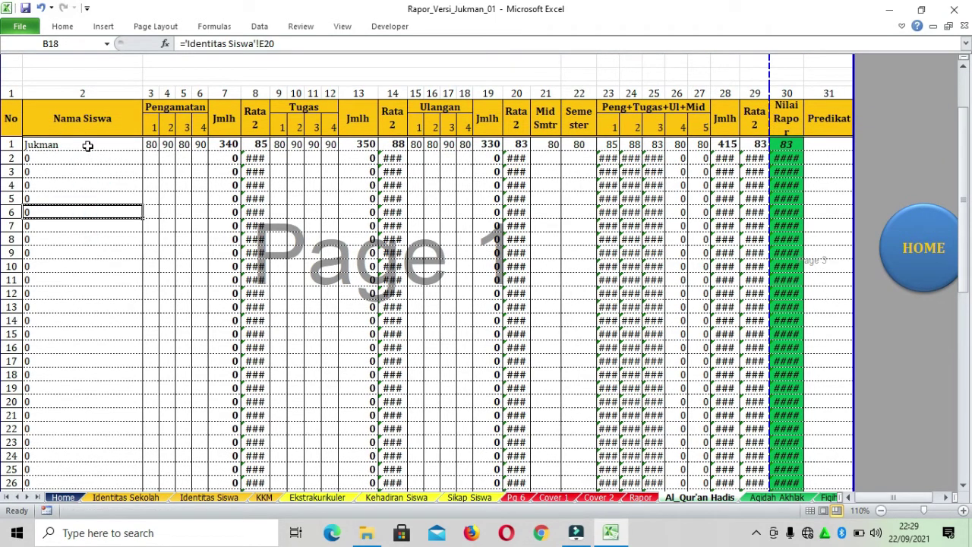
pyautogui.doubleClick(87, 145)
pyautogui.click(99, 188)
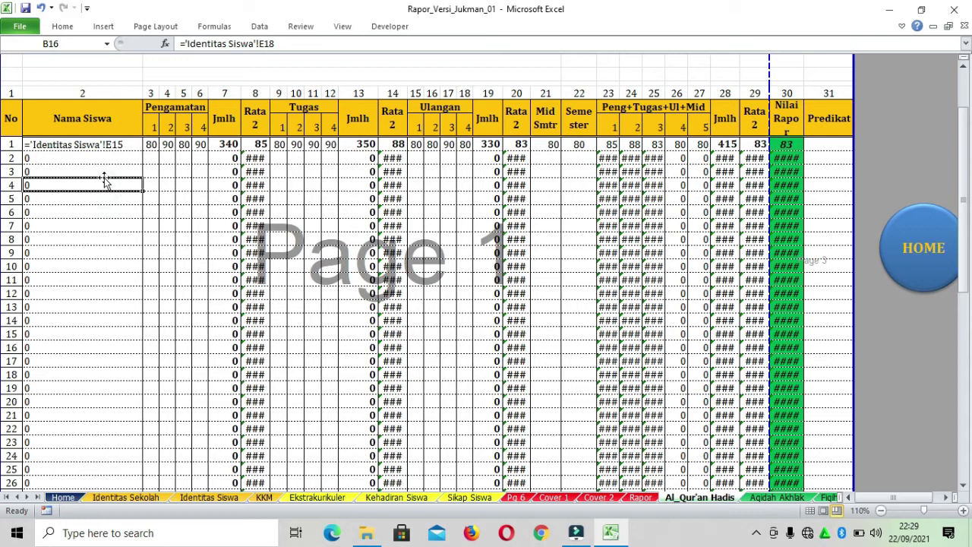
pyautogui.press('Up')
pyautogui.press('Up')
pyautogui.press('Up')
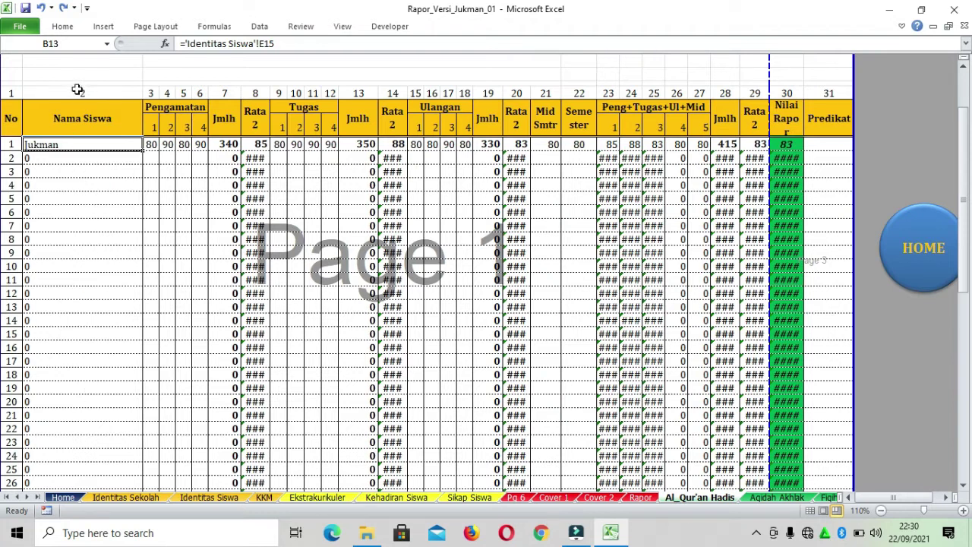
pyautogui.moveTo(103, 144); pyautogui.dragTo(111, 442)
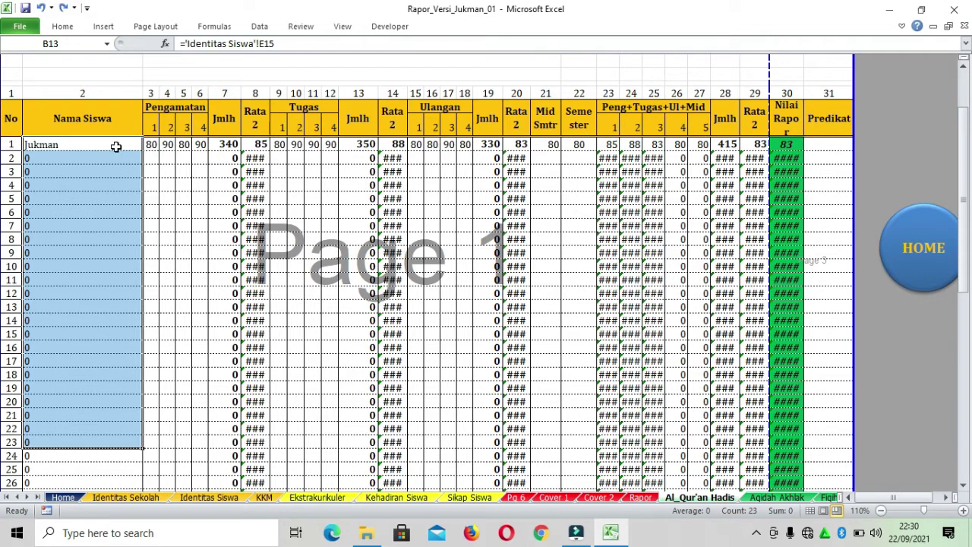
pyautogui.click(933, 269)
pyautogui.click(85, 294)
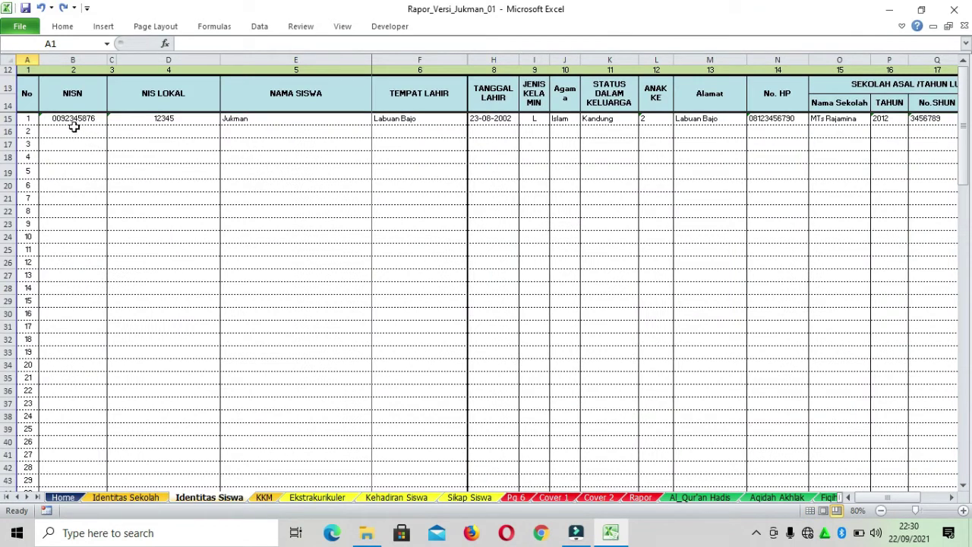
# Enter student 2's NISN, NIS LOKAL, name and birthplace Labuan Bajo in row 16
pyautogui.moveTo(57, 119); pyautogui.dragTo(722, 143)
pyautogui.click(162, 196)
pyautogui.click(62, 133)
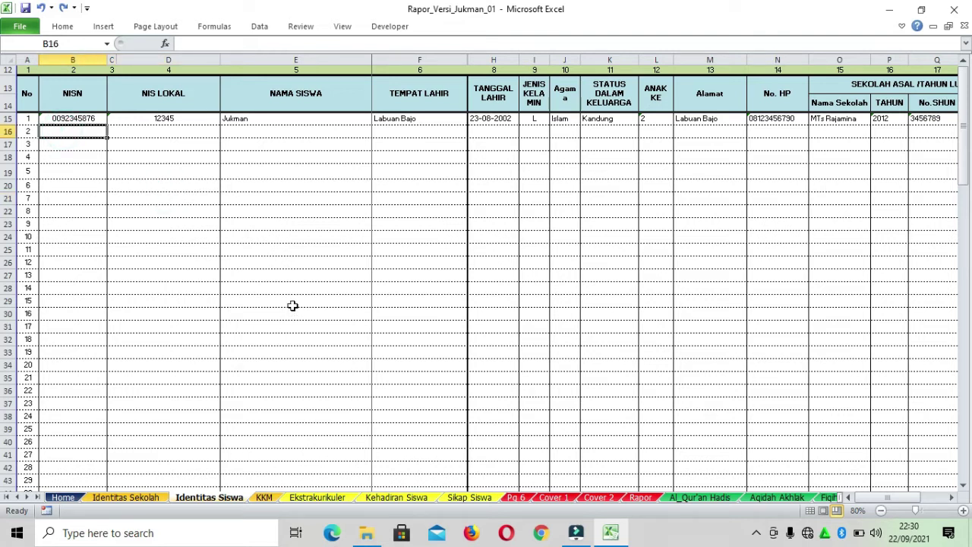
pyautogui.write('3456789')
pyautogui.press('Tab')
pyautogui.write('234567890')
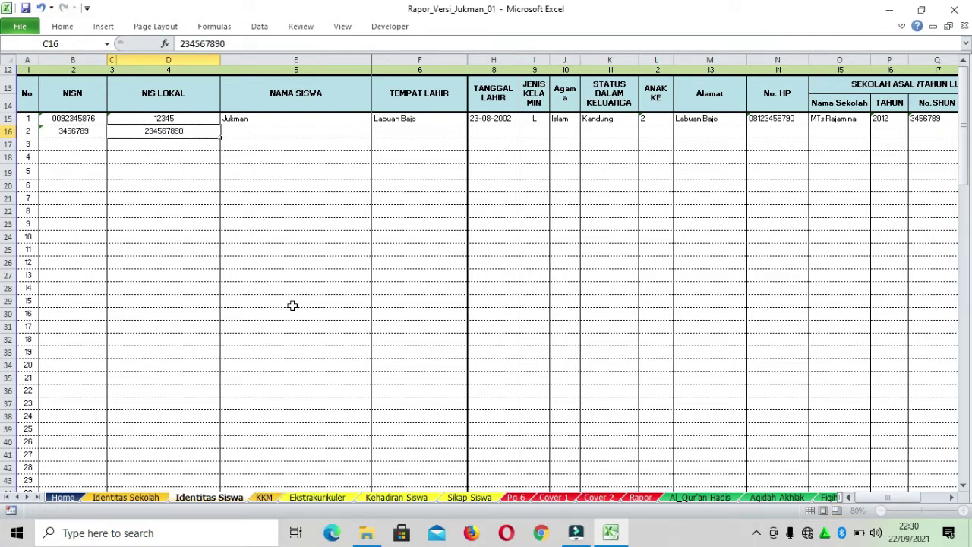
pyautogui.press('Tab')
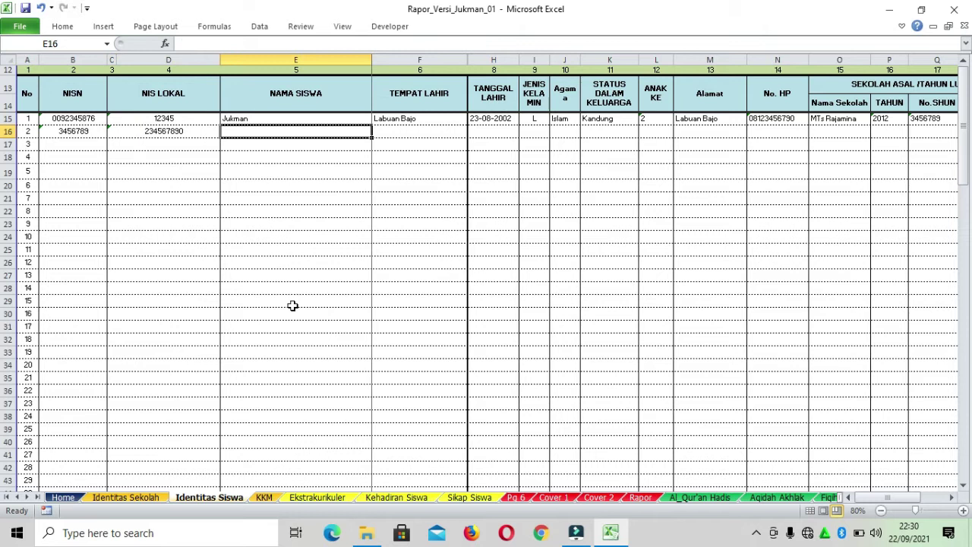
pyautogui.write('Rajamina')
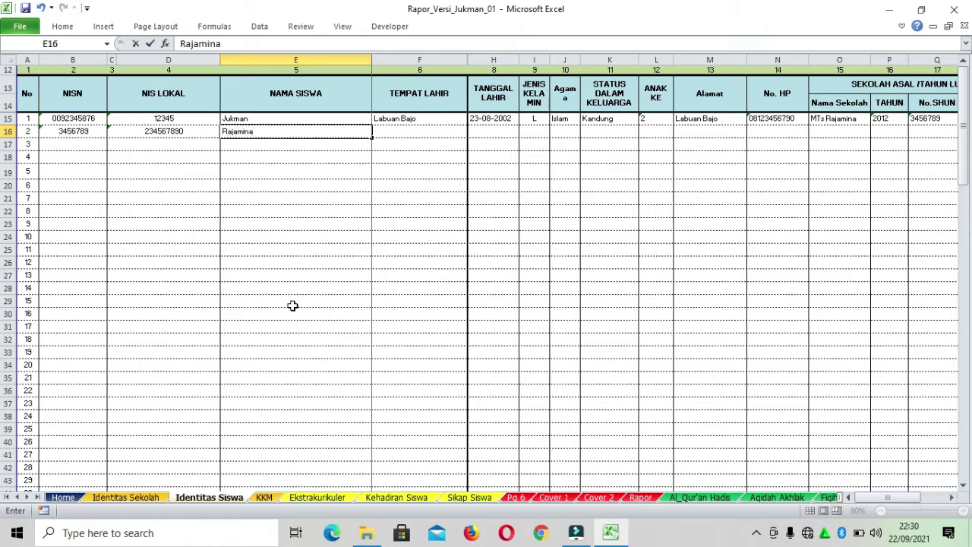
pyautogui.press('Tab')
pyautogui.write('Labuan B')
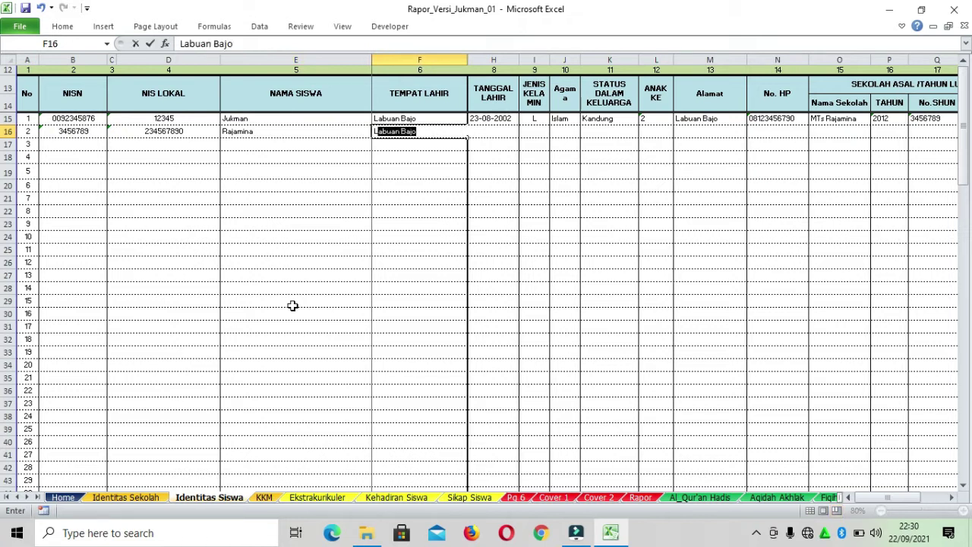
pyautogui.write('ajo')
pyautogui.press('Tab')
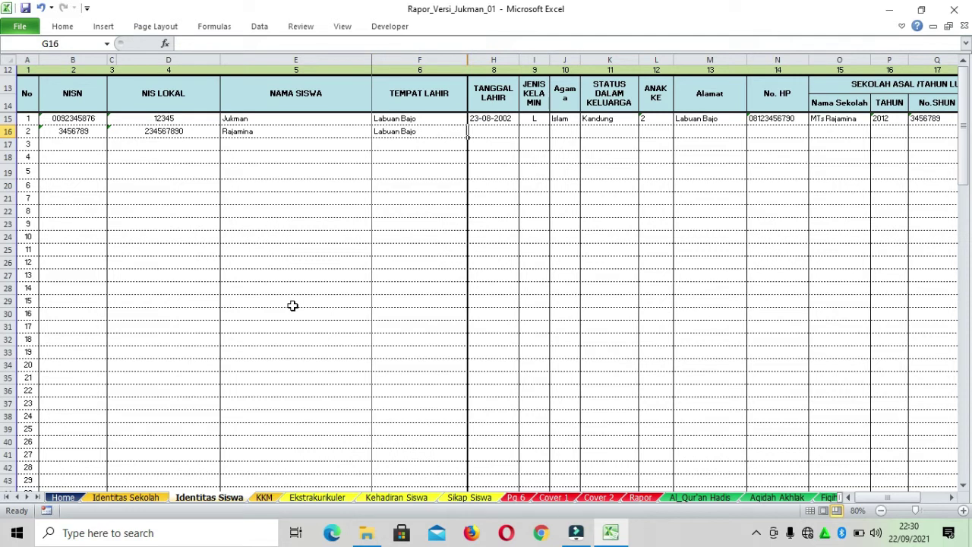
pyautogui.press('Tab')
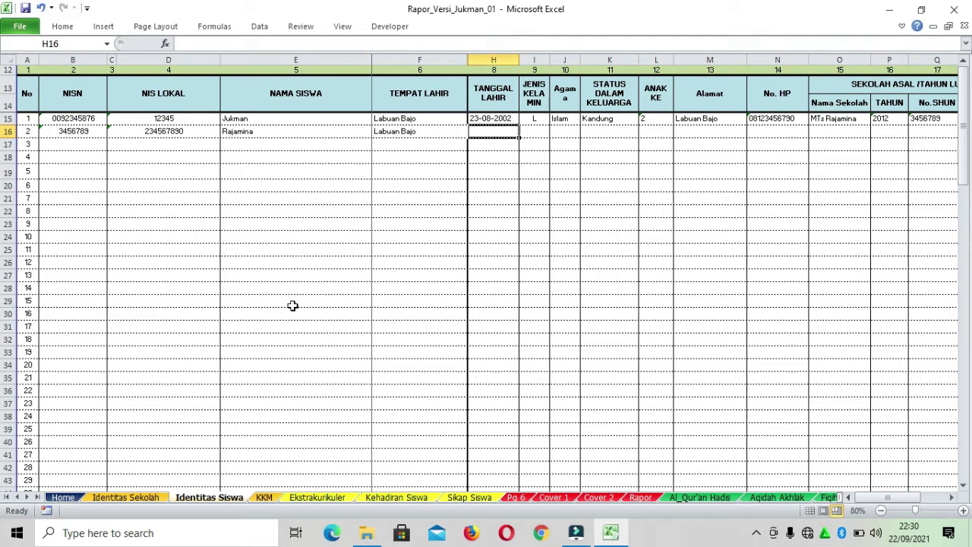
# Set row 16's birth date to 20-09-2003 and gender to P
pyautogui.write('20')
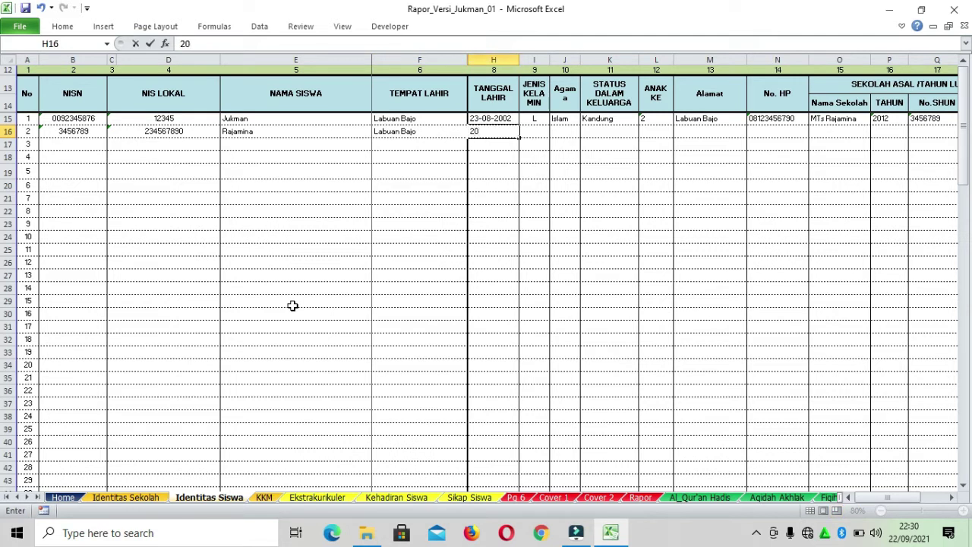
pyautogui.write('-09-2003')
pyautogui.press('Tab')
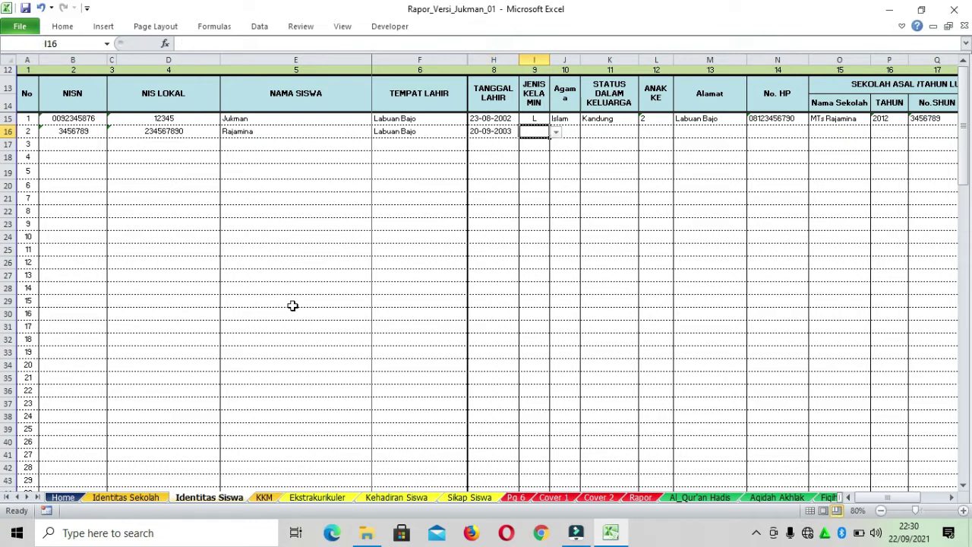
pyautogui.click(556, 132)
pyautogui.click(536, 144)
pyautogui.click(557, 132)
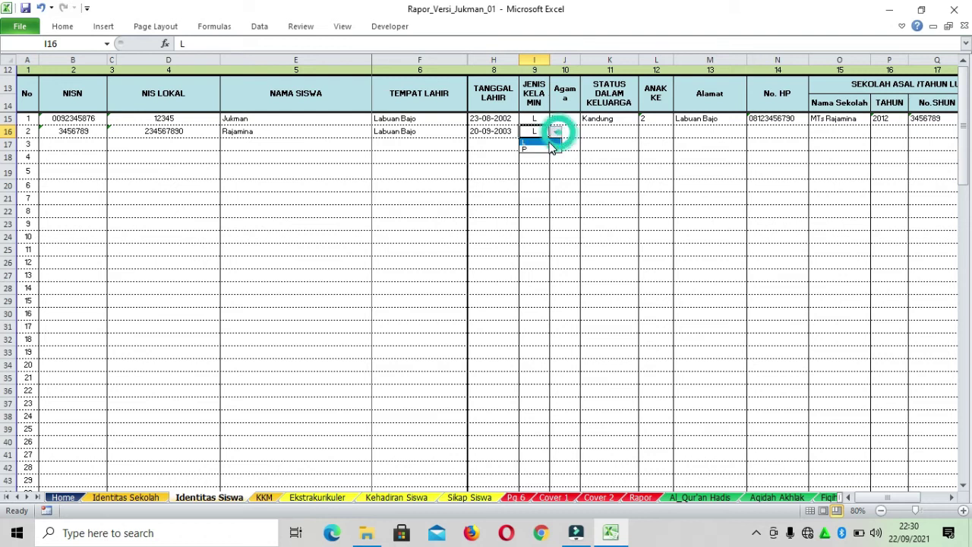
pyautogui.click(553, 148)
pyautogui.click(567, 131)
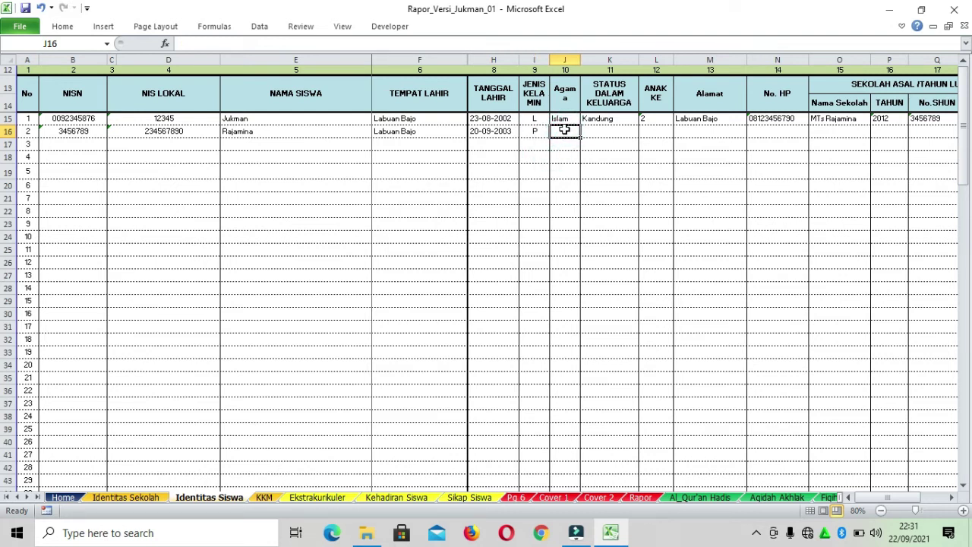
# Fill row 16 with religion Islam, status Kandung, child order 1, plus the address and phone number
pyautogui.write('Islam')
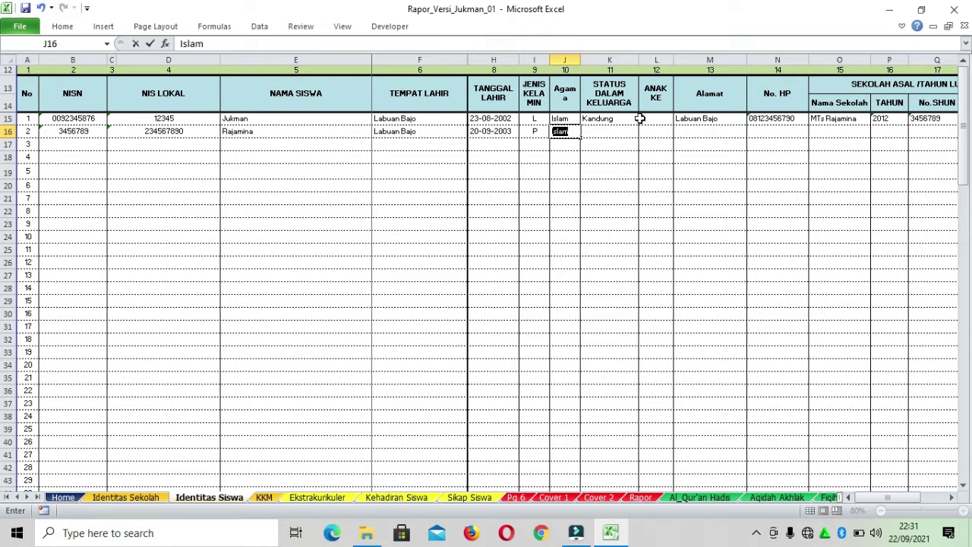
pyautogui.click(619, 131)
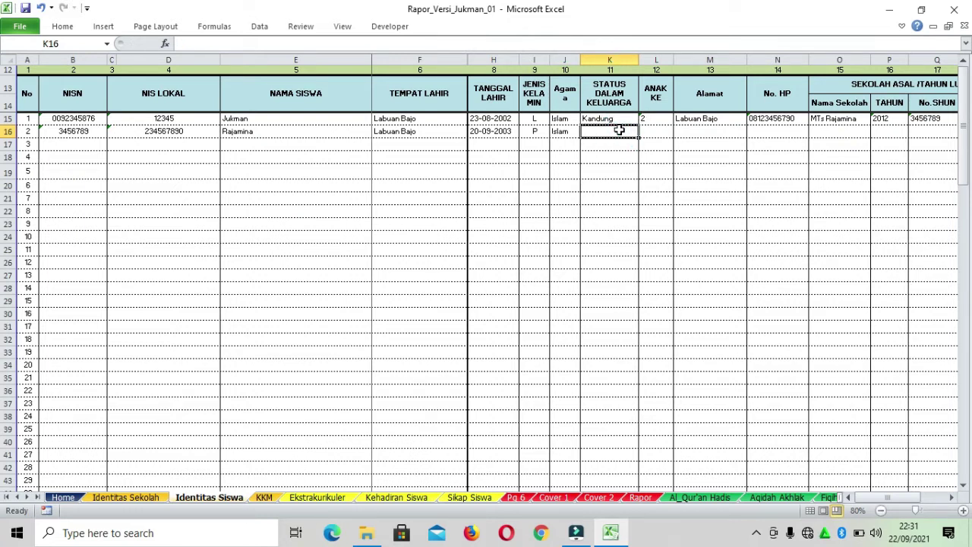
pyautogui.write('K')
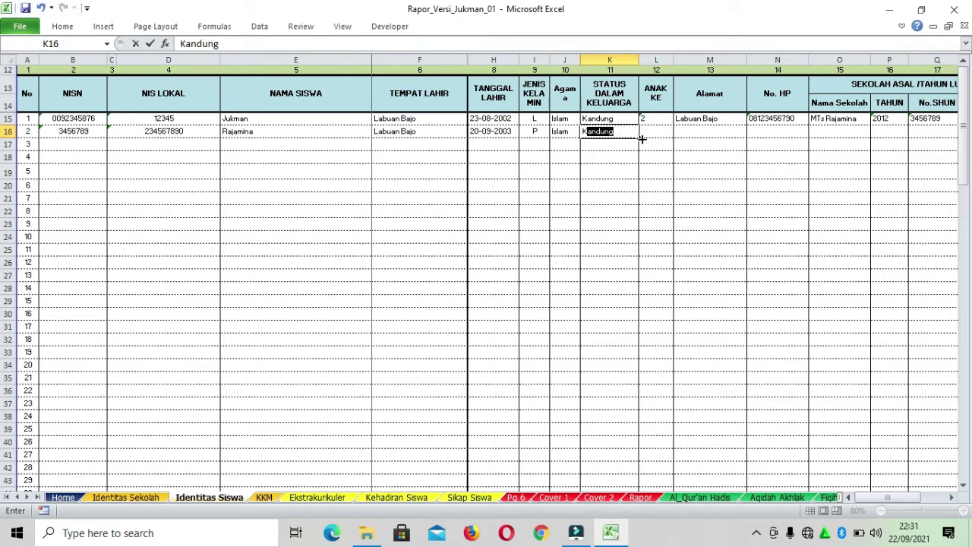
pyautogui.click(659, 131)
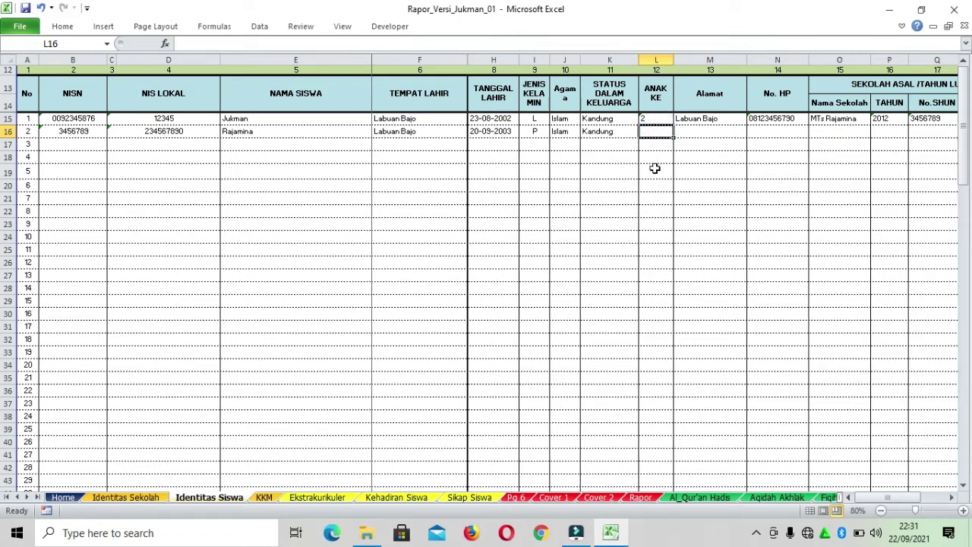
pyautogui.write('1')
pyautogui.click(707, 130)
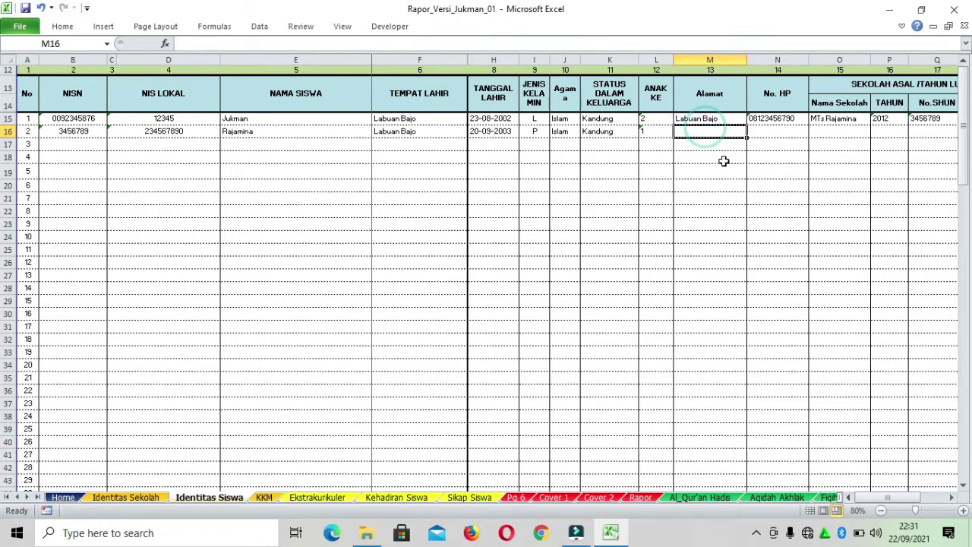
pyautogui.write('Rajamina')
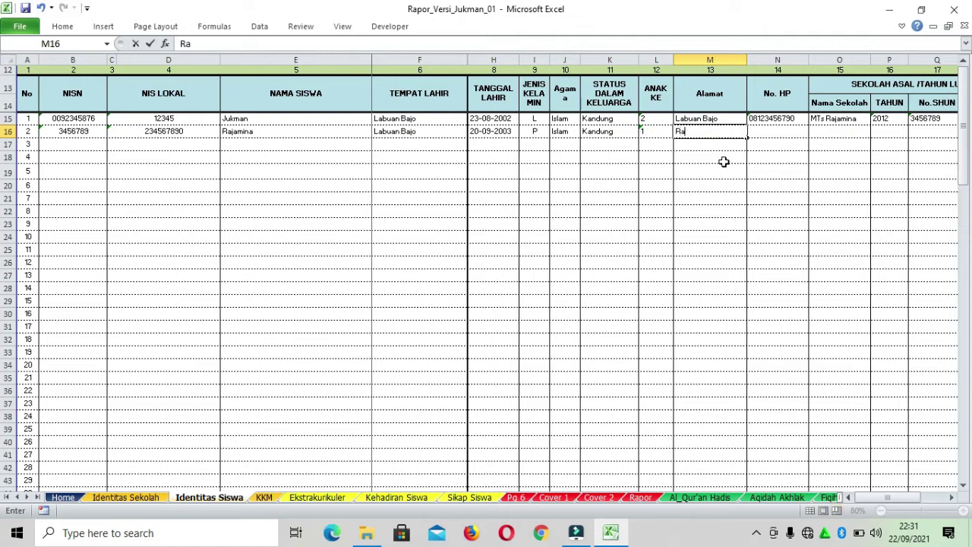
pyautogui.click(790, 129)
pyautogui.write('0987654')
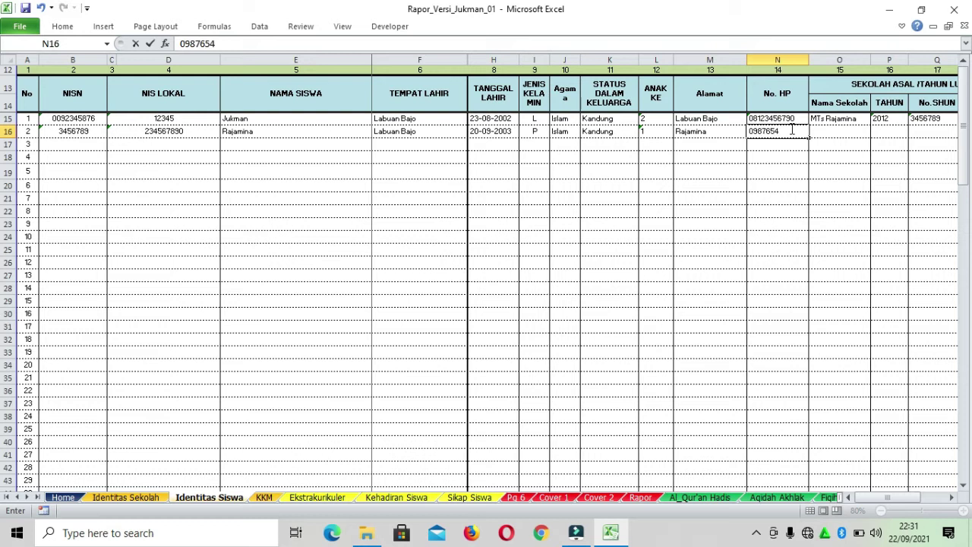
pyautogui.press('Tab')
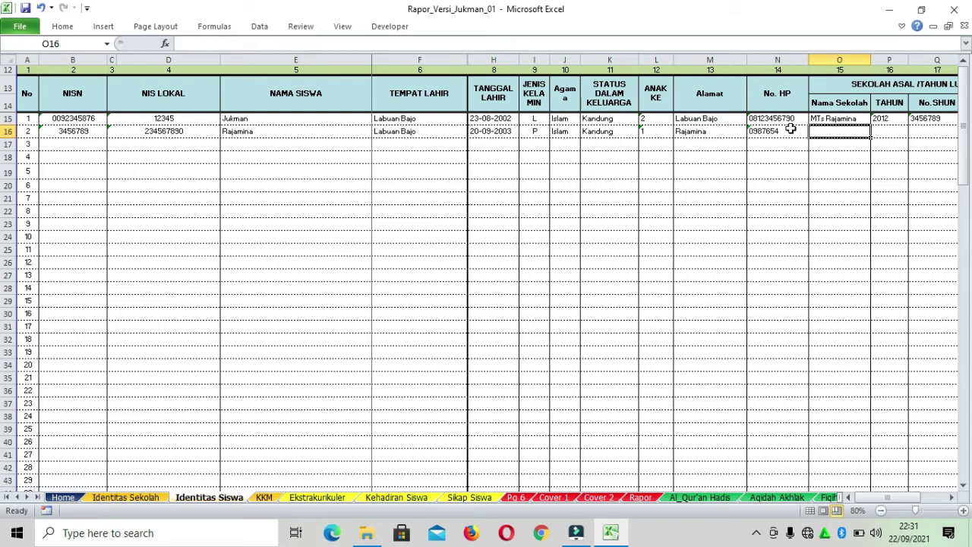
# Enter previous school SMP N2 Rajamina, graduation year 2019, SHUN and ijazah numbers; clear S16
pyautogui.write('SM')
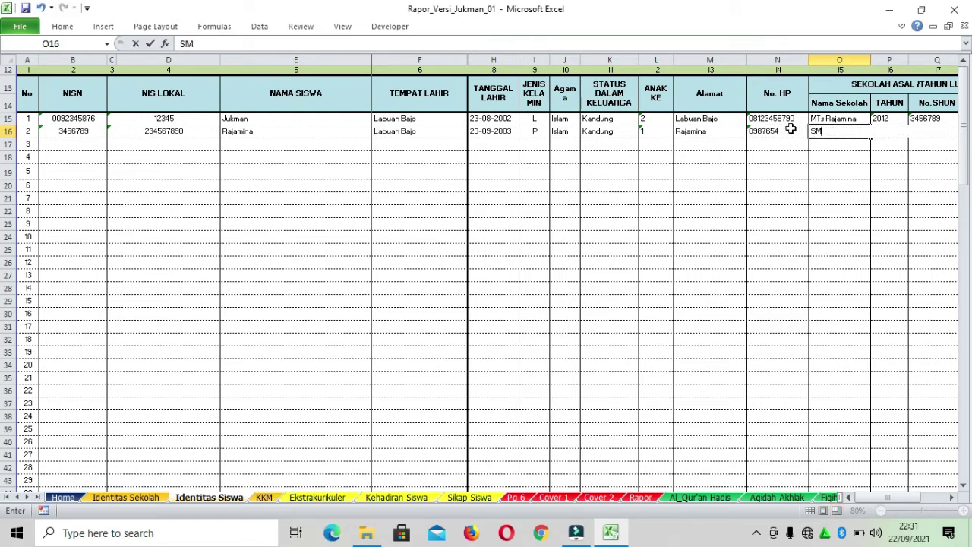
pyautogui.write('P N2 Rajamina')
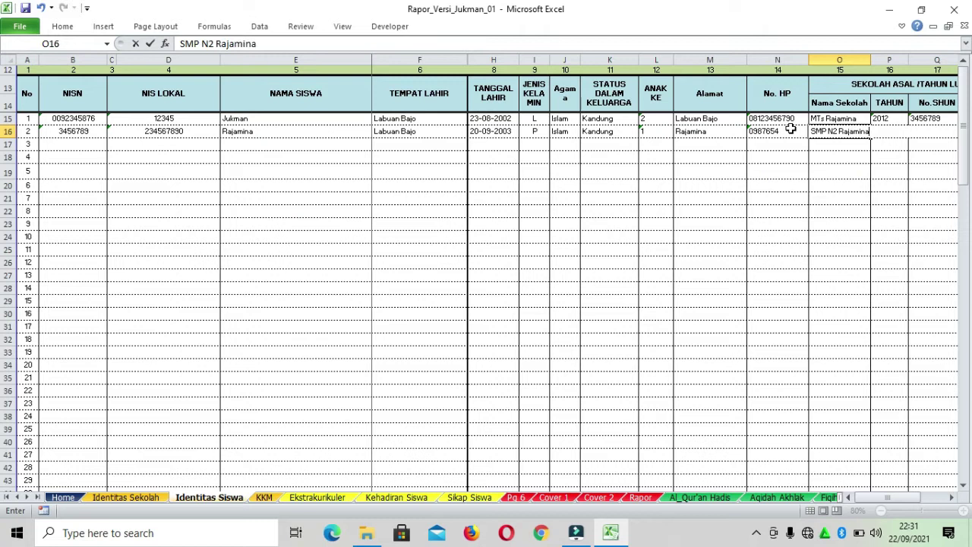
pyautogui.press('Tab')
pyautogui.write('20')
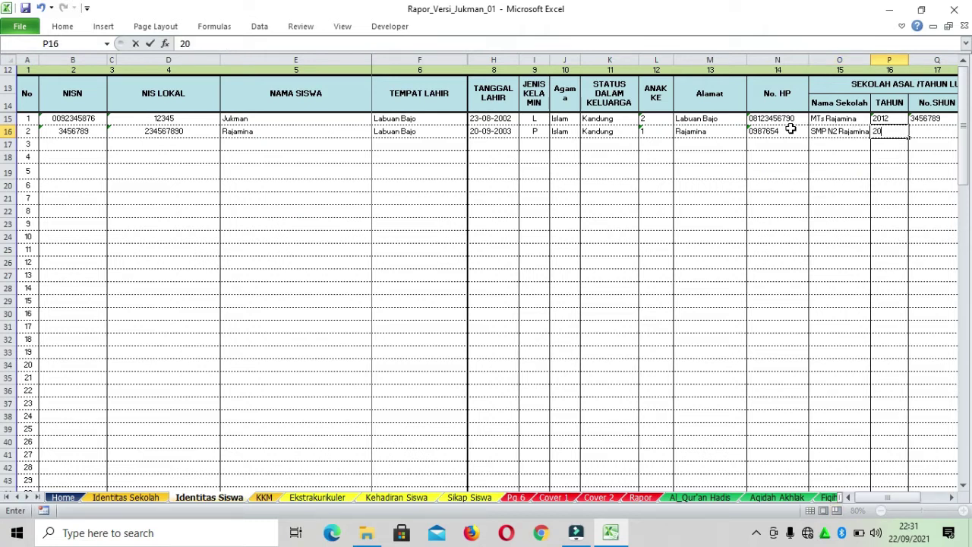
pyautogui.write('19')
pyautogui.press('Tab')
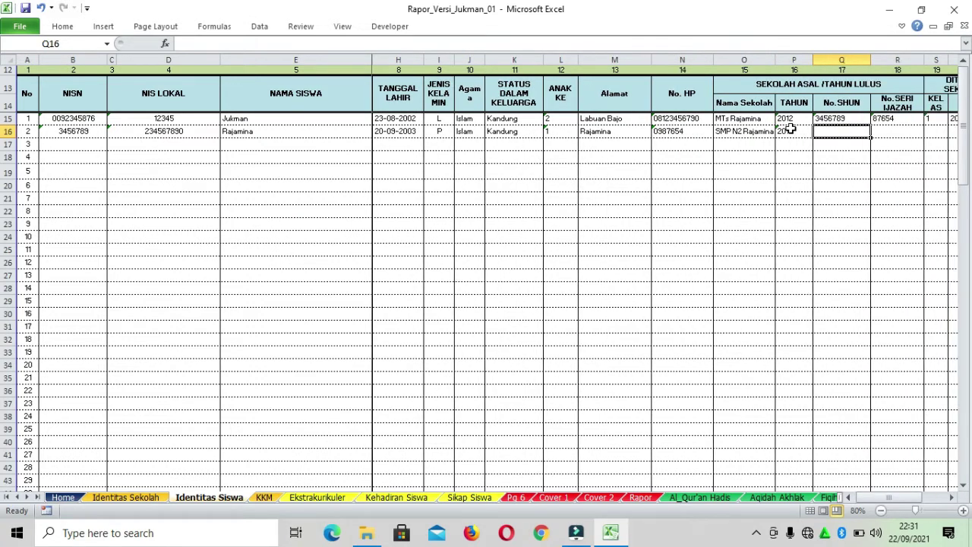
pyautogui.write('2345678')
pyautogui.press('Tab')
pyautogui.write('3456789')
pyautogui.press('Tab')
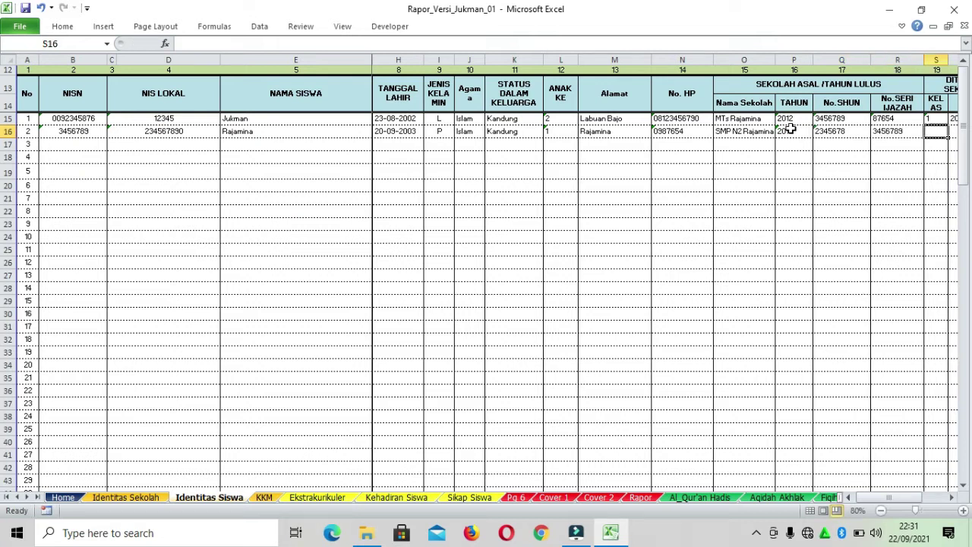
pyautogui.write('1')
pyautogui.press('BackSpace')
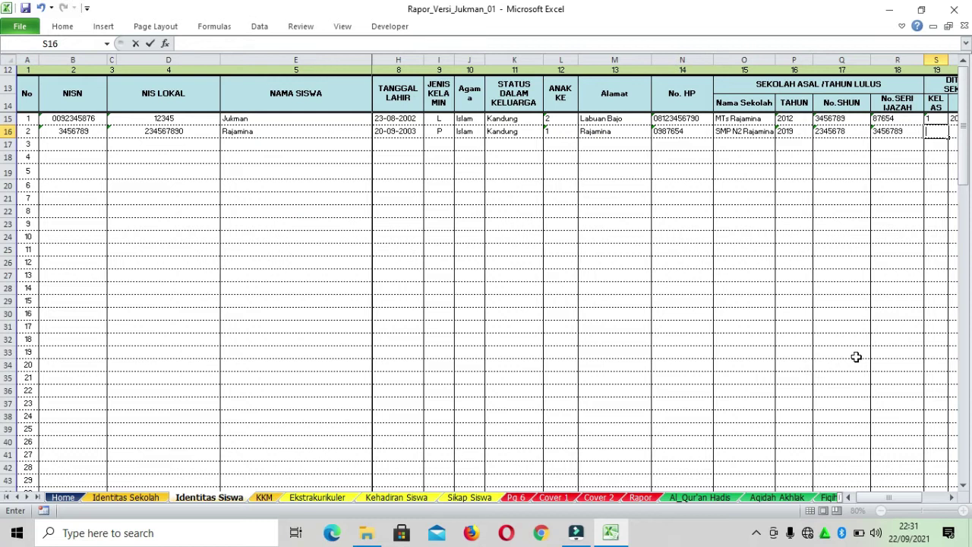
pyautogui.click(953, 498)
pyautogui.click(952, 498)
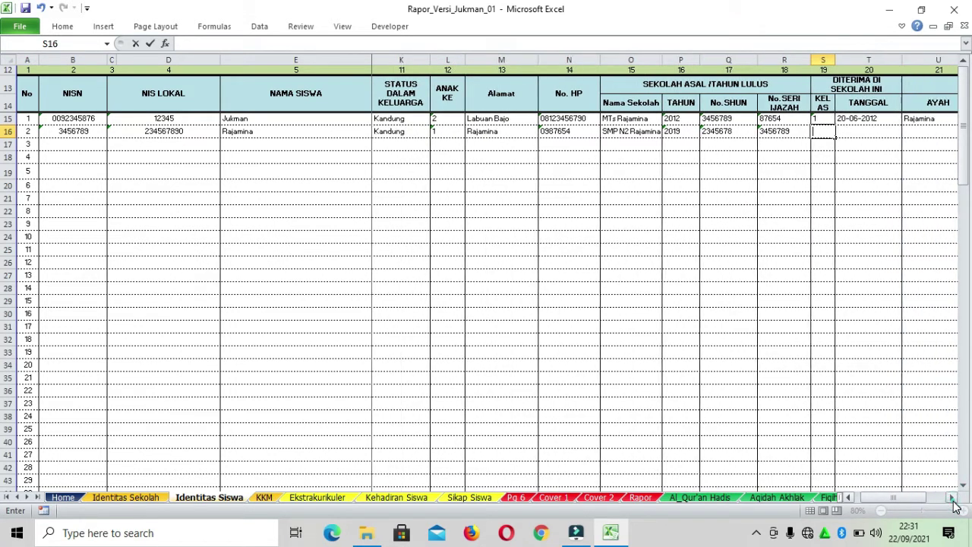
# Give row 16 class 1 and admission date 20-08-2012
pyautogui.click(665, 122)
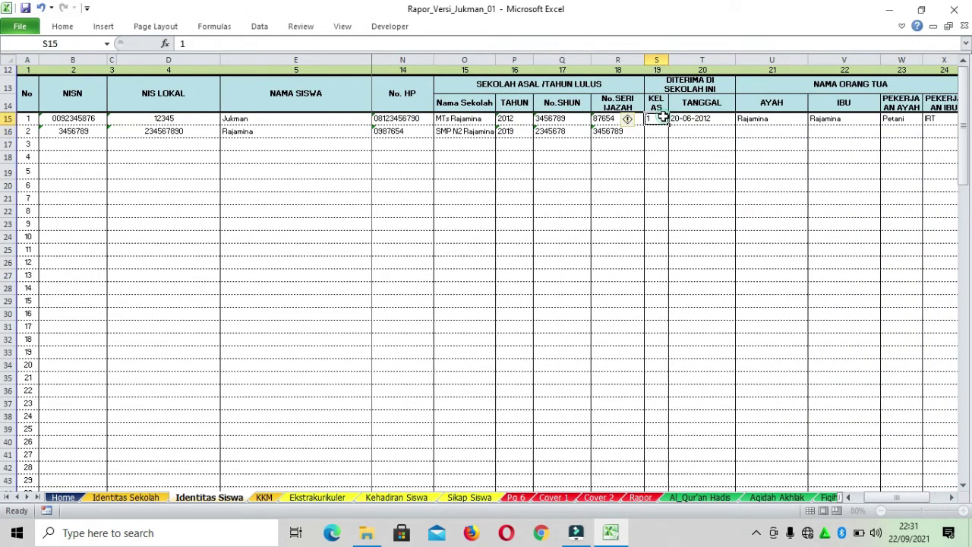
pyautogui.click(662, 132)
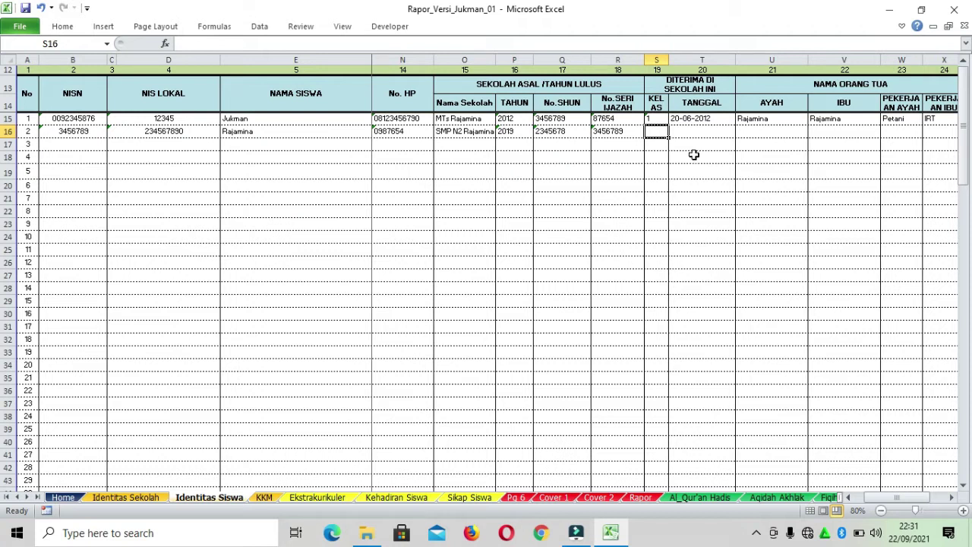
pyautogui.write('1')
pyautogui.click(717, 132)
pyautogui.click(715, 119)
pyautogui.click(721, 133)
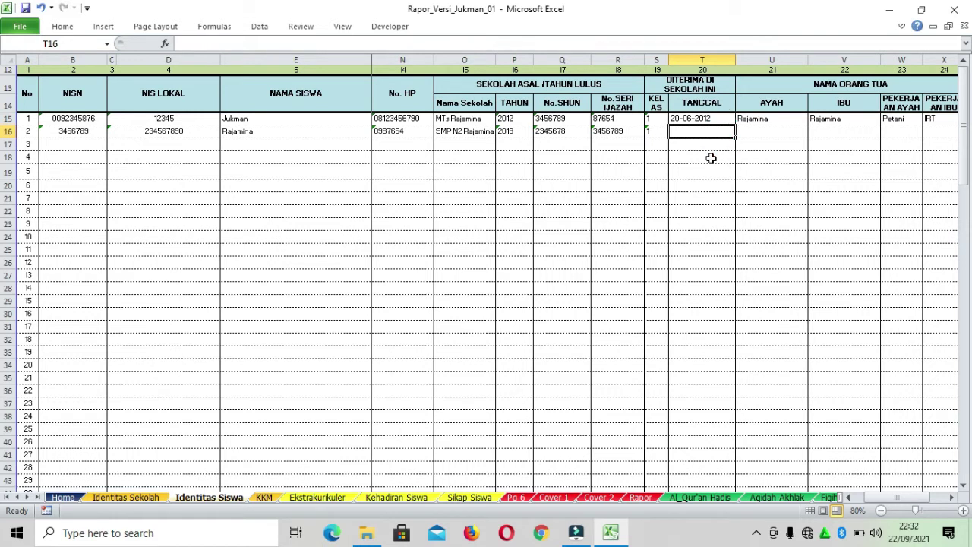
pyautogui.write('20-08')
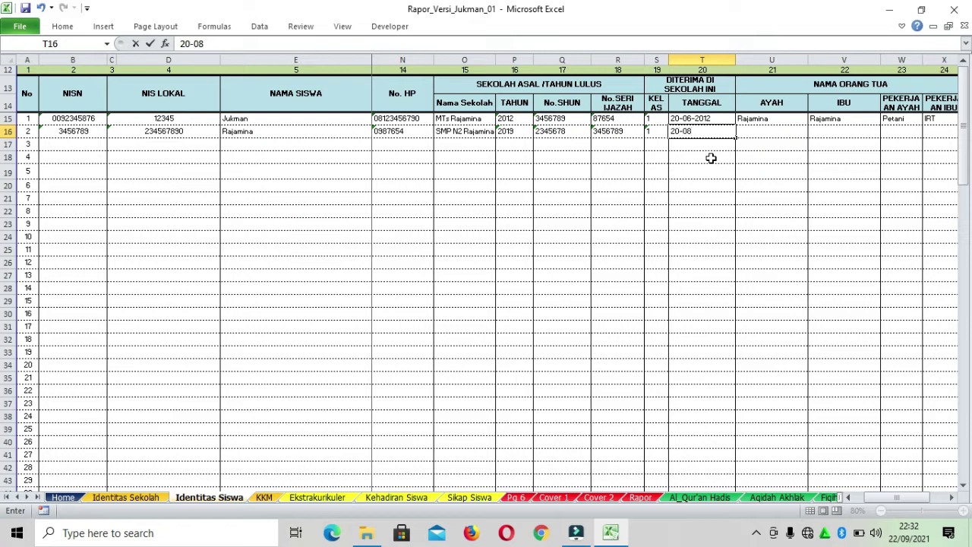
pyautogui.write('-1')
pyautogui.press('BackSpace')
pyautogui.write('200')
pyautogui.press('BackSpace')
pyautogui.write('12')
pyautogui.press('Tab')
# Enter the parents' names, occupations Nelayan and IRT, address Labuan Bajo and phone number
pyautogui.write('Rajamin')
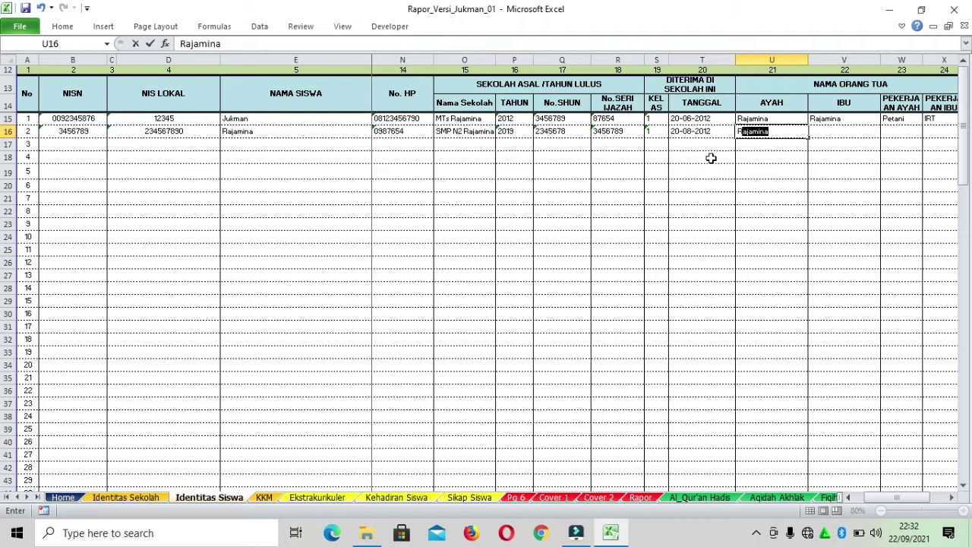
pyautogui.write('h')
pyautogui.press('Tab')
pyautogui.write('Ibu Rajamina')
pyautogui.press('Tab')
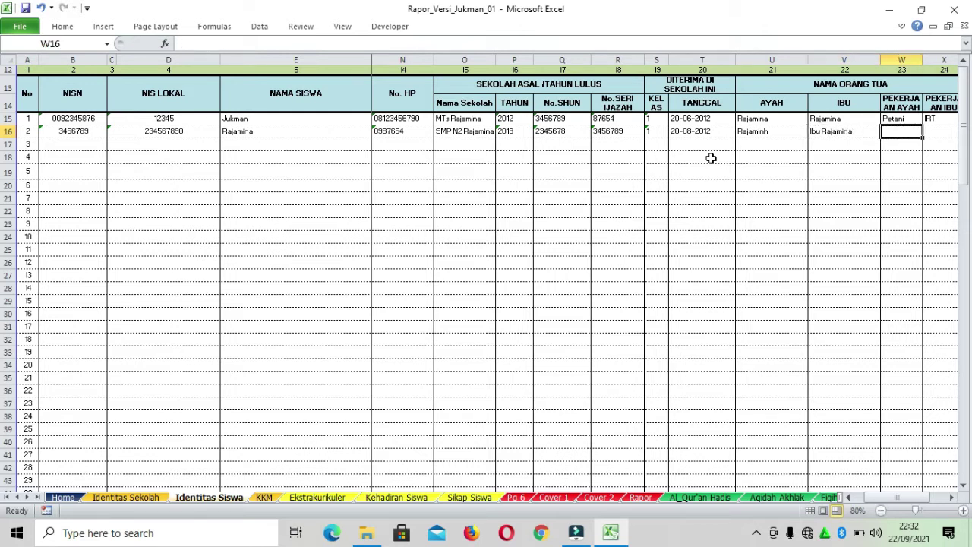
pyautogui.write('Nelayan')
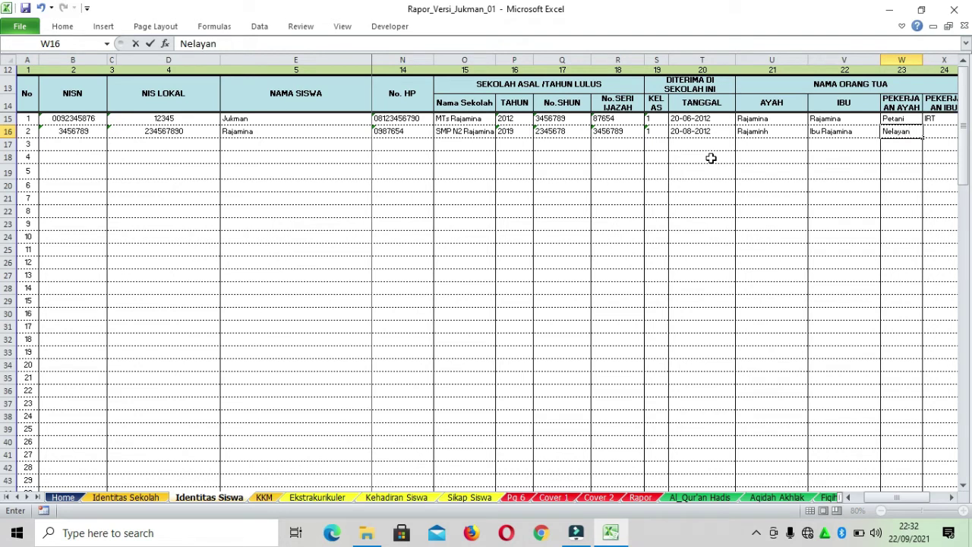
pyautogui.press('Tab')
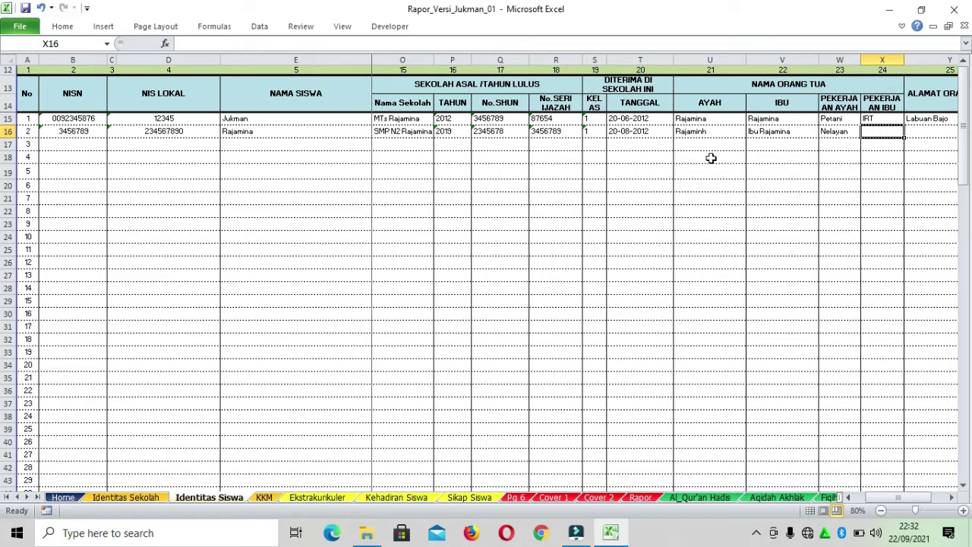
pyautogui.write('IRT')
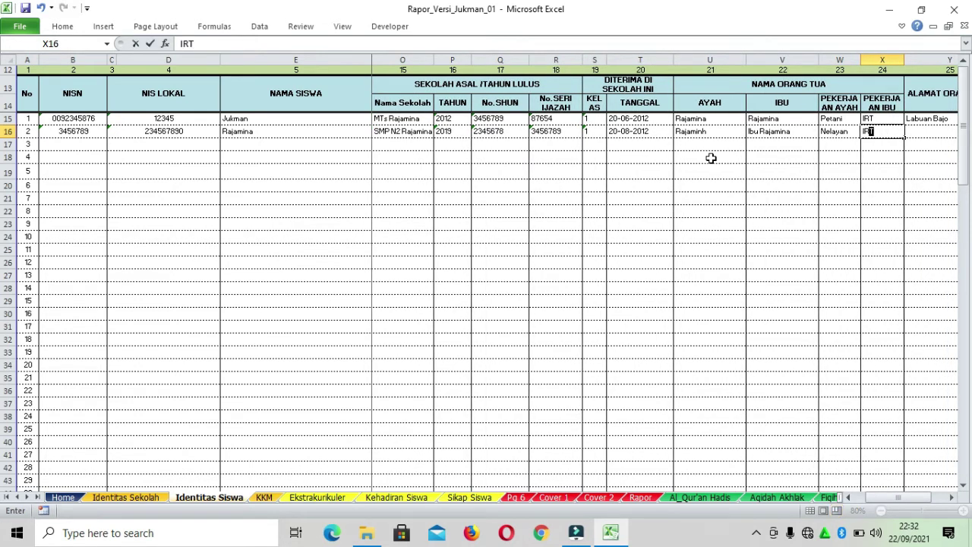
pyautogui.press('Tab')
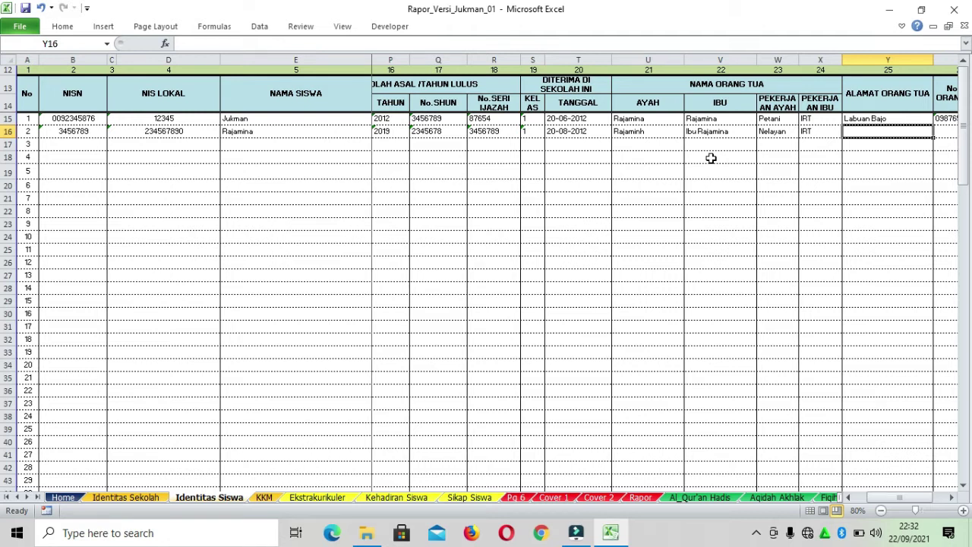
pyautogui.write('Labuan Baj')
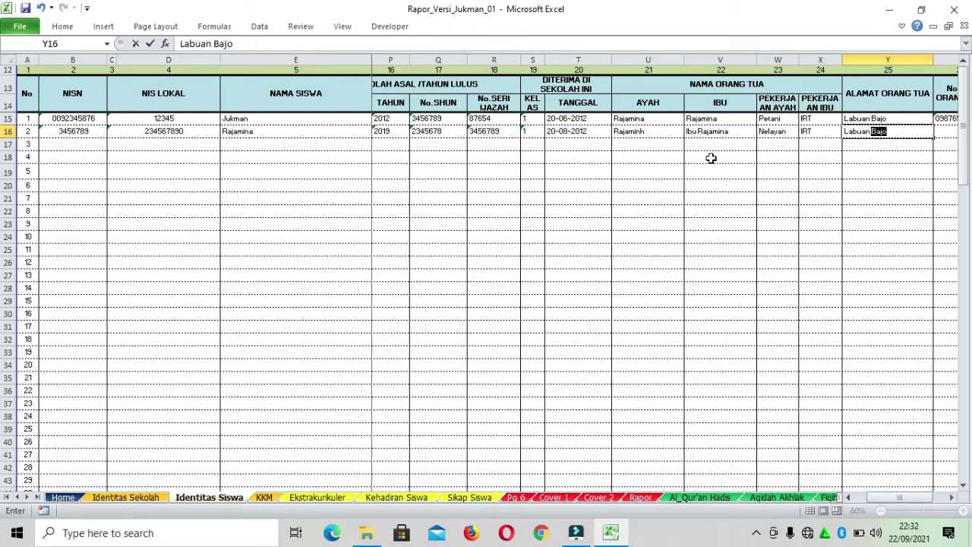
pyautogui.write('o')
pyautogui.press('Tab')
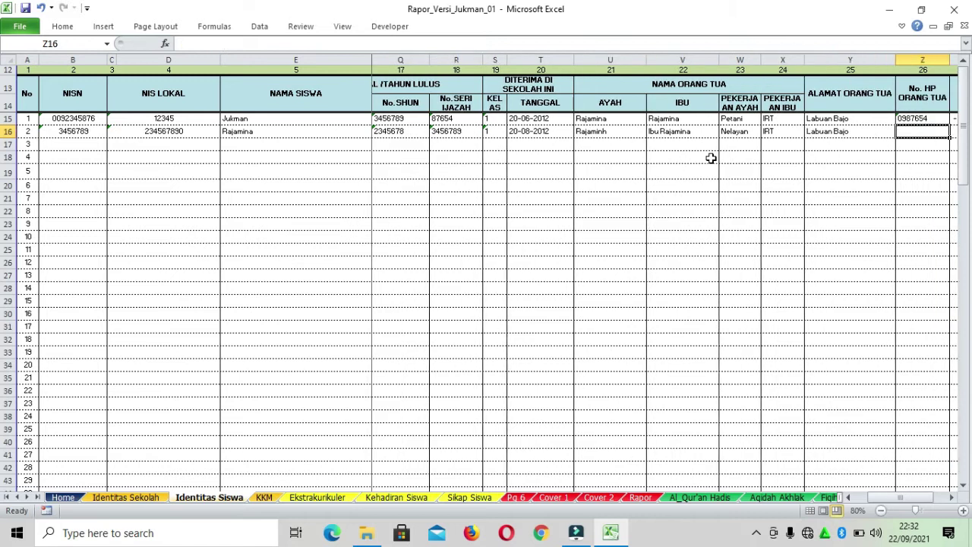
pyautogui.write('09876')
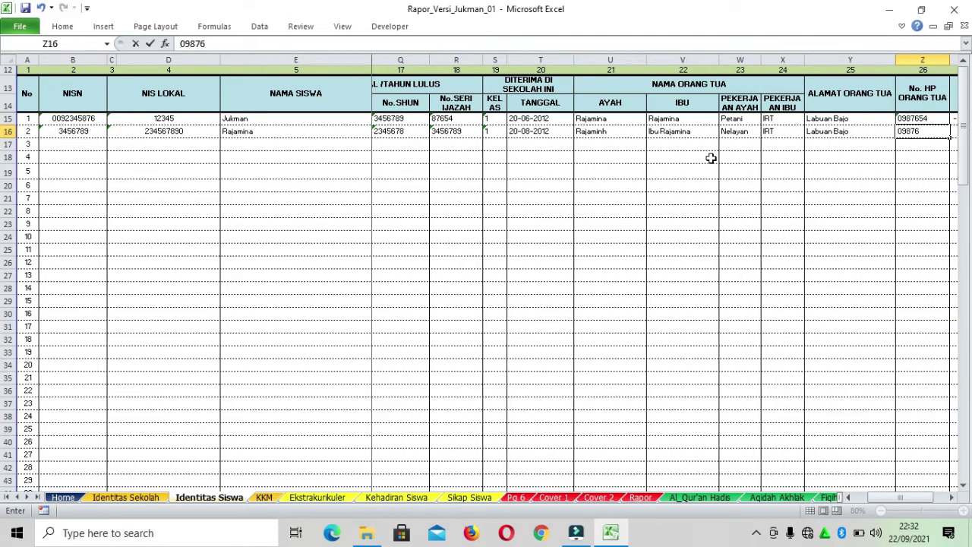
pyautogui.press('Tab')
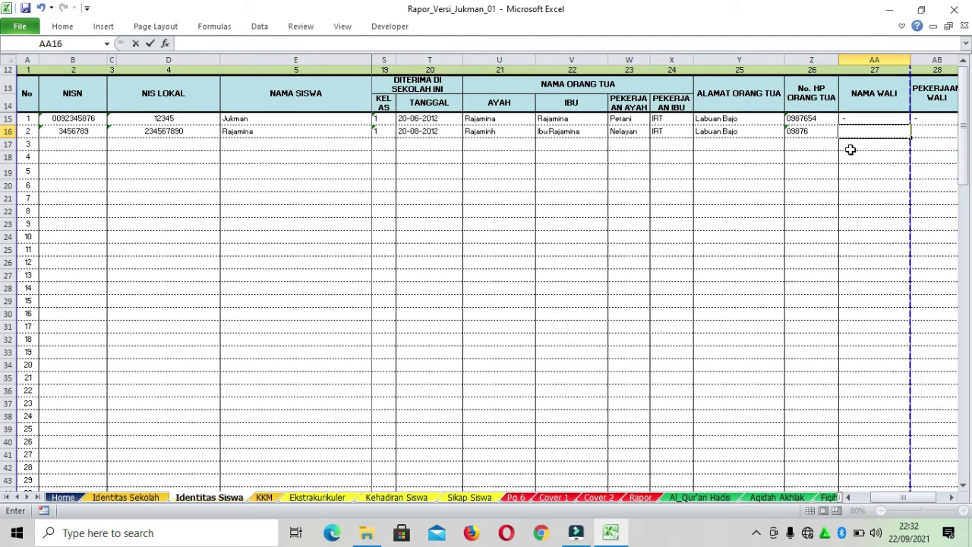
# Put '-' in the guardian name, occupation, address and phone cells AA16–AD16
pyautogui.write('-')
pyautogui.press('Tab')
pyautogui.write('-')
pyautogui.press('Tab')
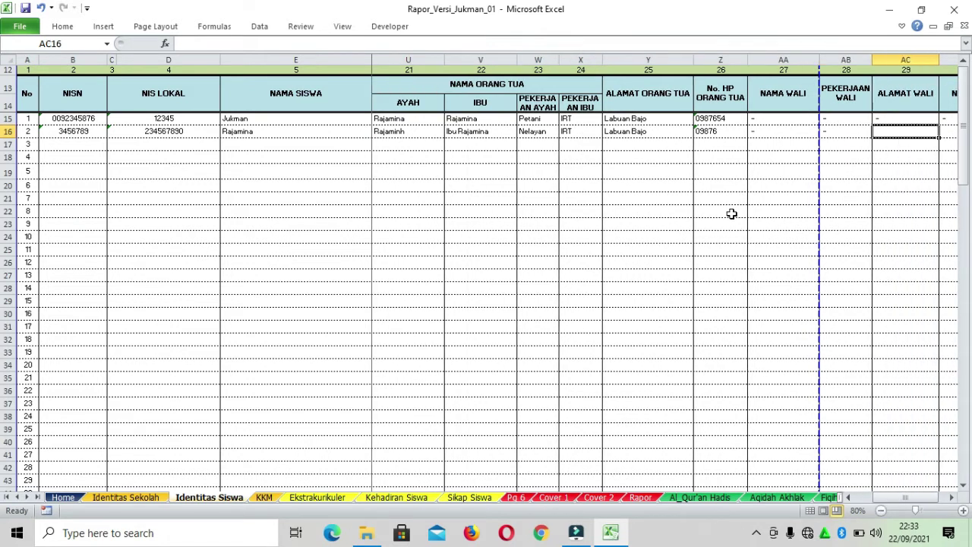
pyautogui.write('-')
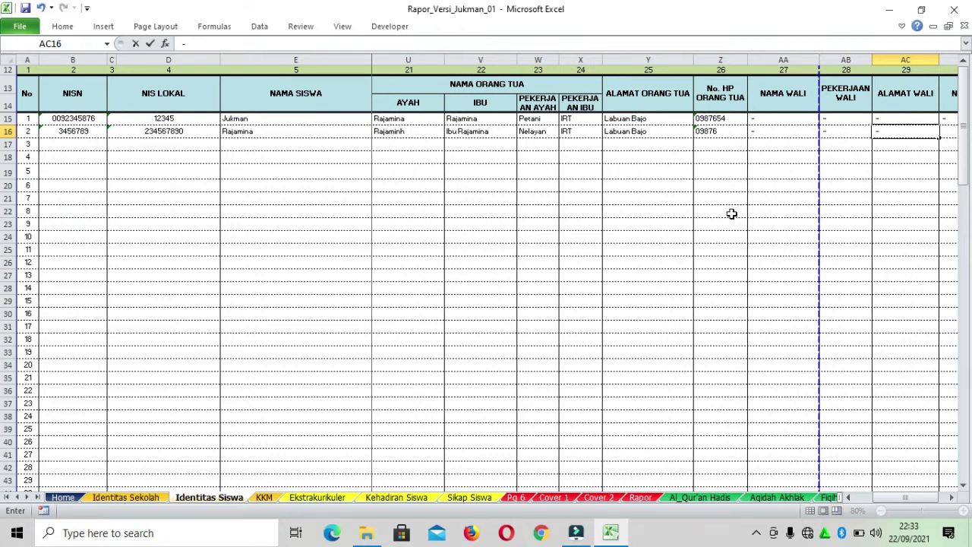
pyautogui.press('Tab')
pyautogui.write('-')
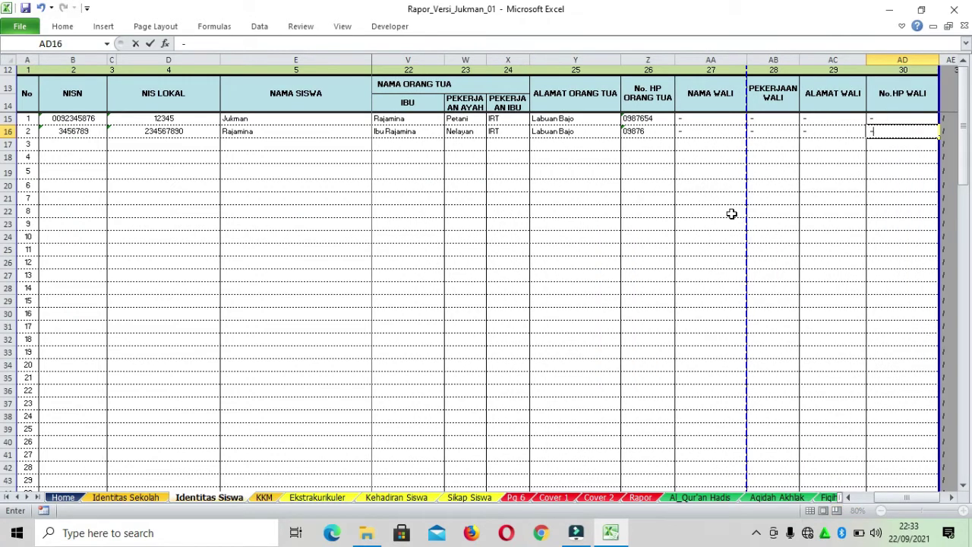
pyautogui.press('Tab')
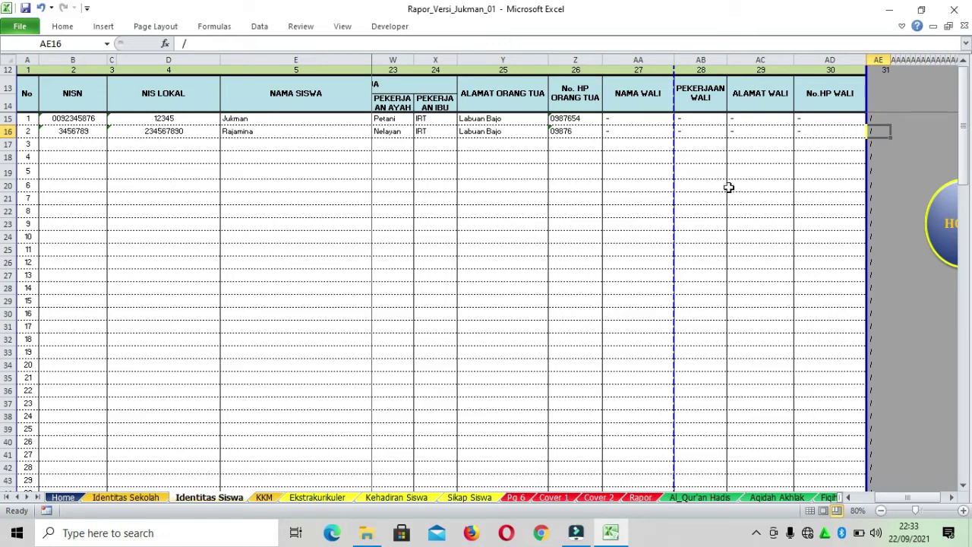
# Scroll the sheet back and use HOME to reach the Aplikasi Rapor Digital Madrasah dashboard
pyautogui.moveTo(910, 497); pyautogui.dragTo(878, 497)
pyautogui.click(738, 232)
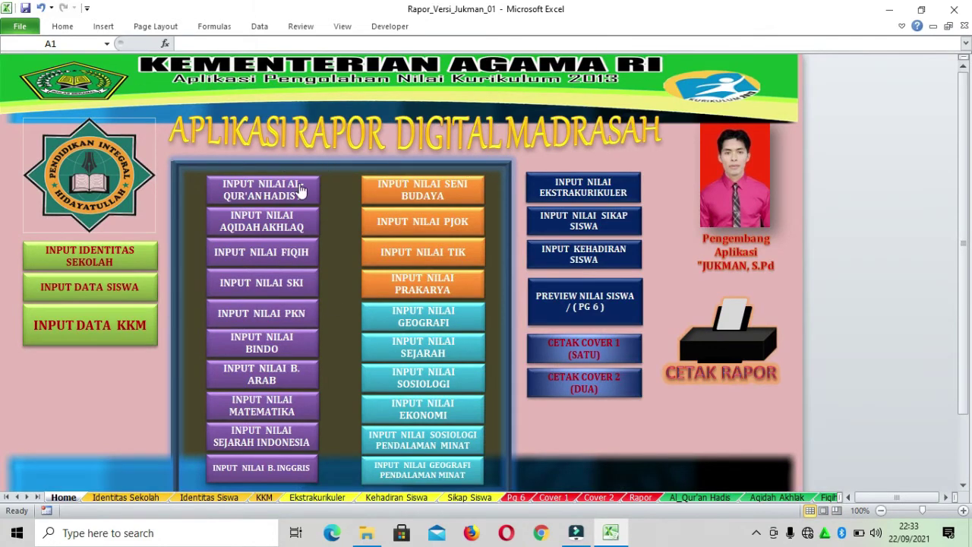
pyautogui.scroll(2, 296, 187)
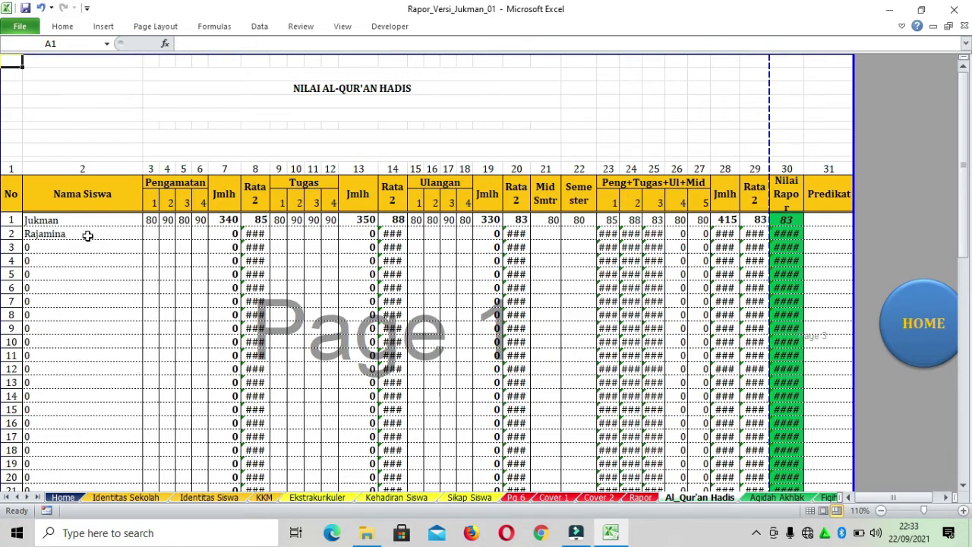
# Scroll the Al_Qur'an Hadis sheet and select the Pengamatan score block for all students
pyautogui.scroll(-1, 76, 222)
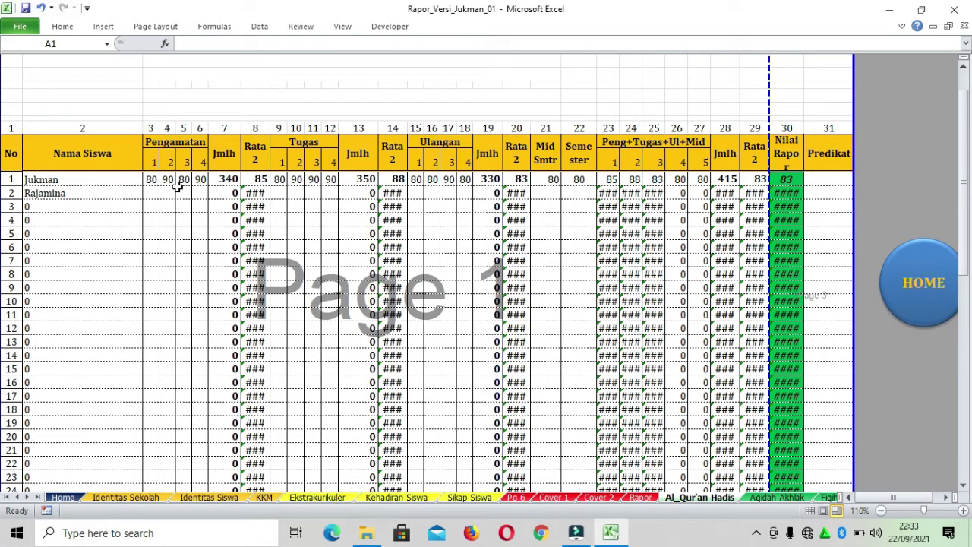
pyautogui.scroll(-1, 268, 172)
pyautogui.scroll(2, 194, 127)
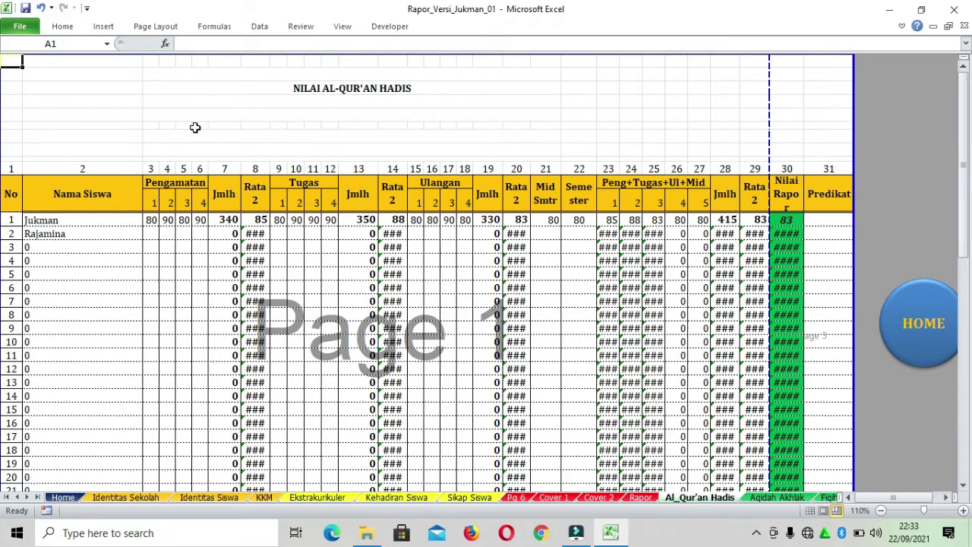
pyautogui.scroll(-2, 196, 127)
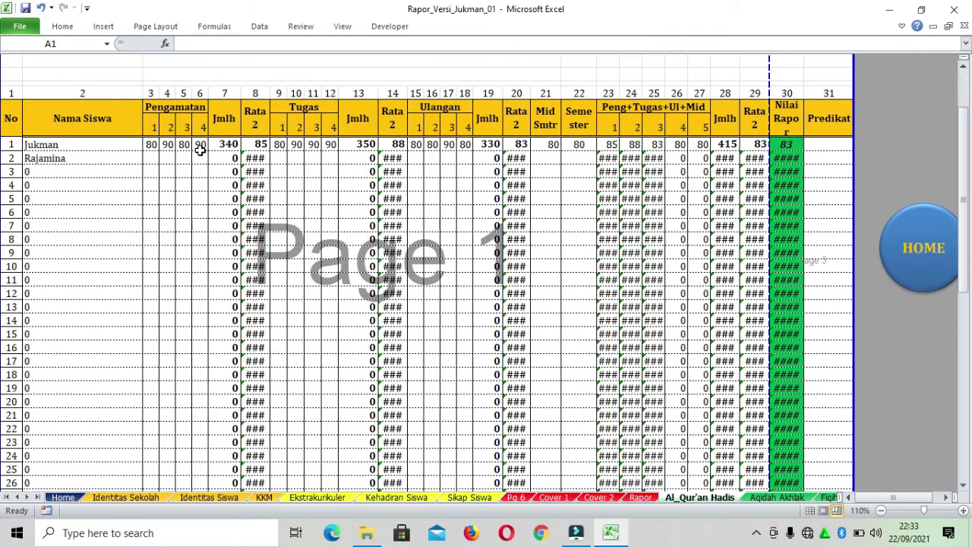
pyautogui.scroll(-2, 201, 149)
pyautogui.scroll(3, 201, 150)
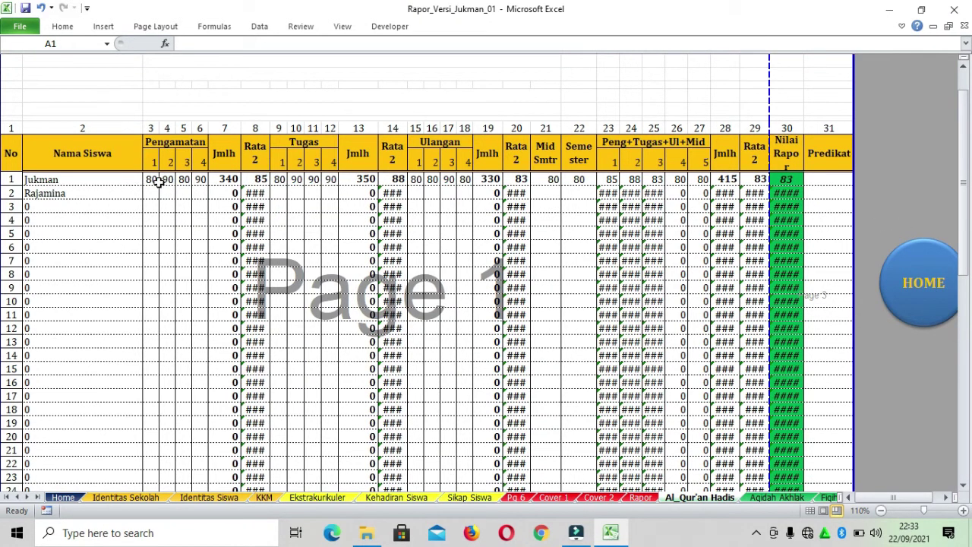
pyautogui.moveTo(152, 178); pyautogui.dragTo(198, 457)
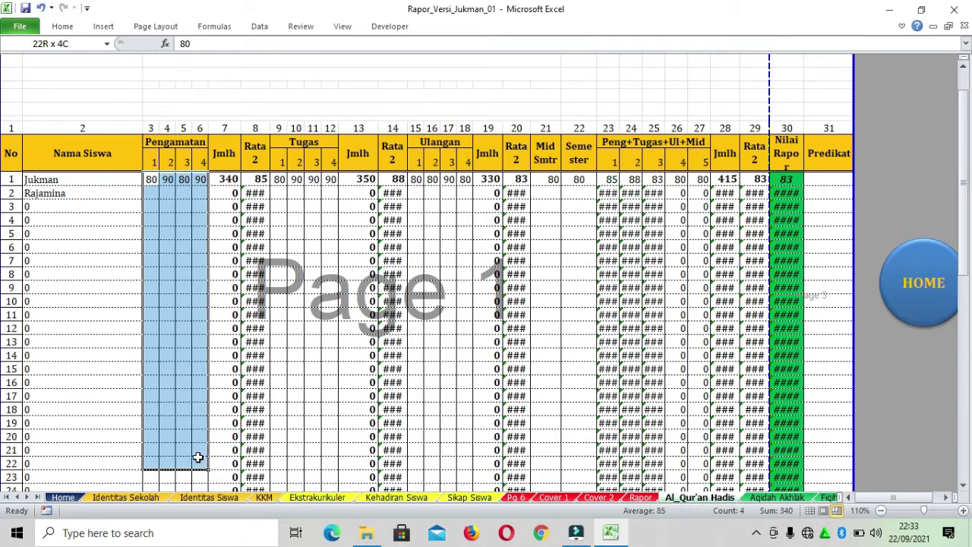
# Enter the second student's Pengamatan scores 89, 80, 80, 90 and check the totals
pyautogui.click(155, 192)
pyautogui.write('89')
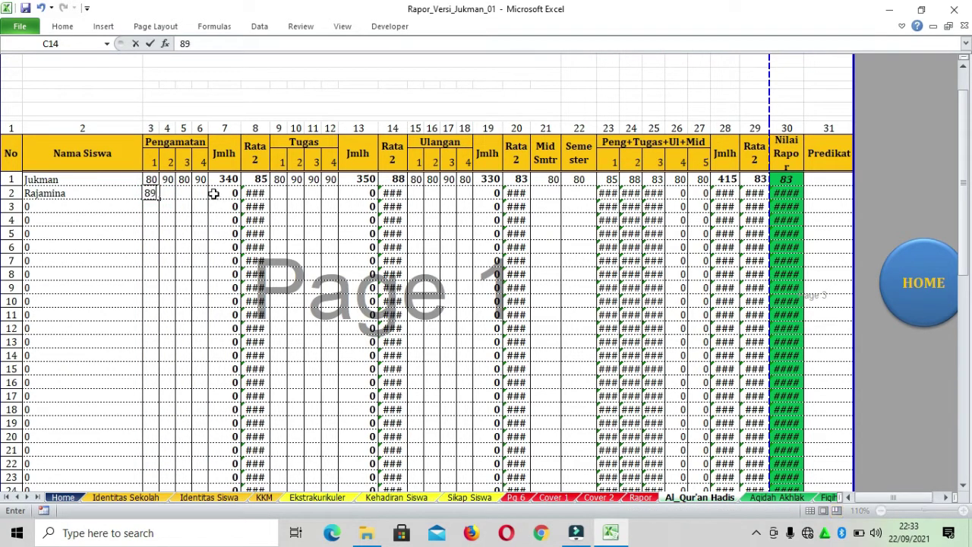
pyautogui.click(167, 192)
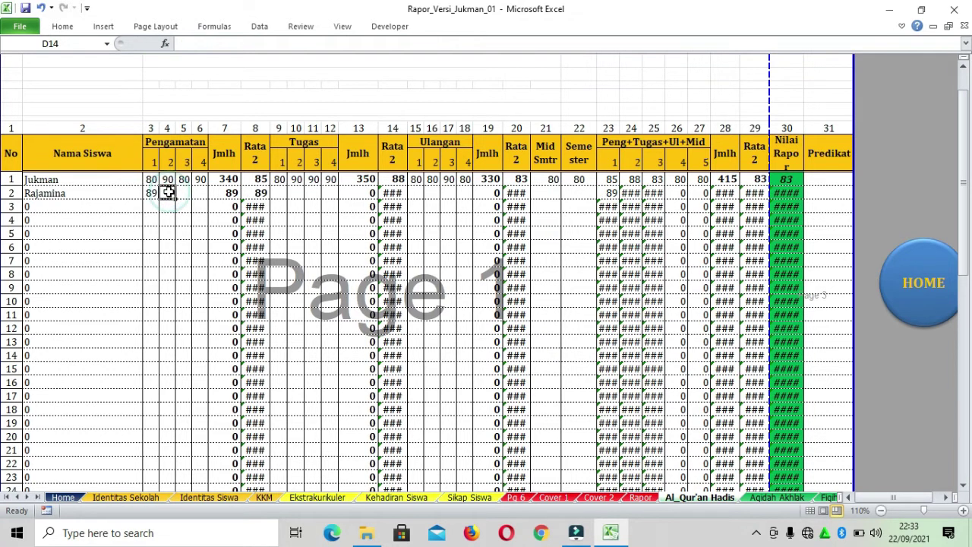
pyautogui.write('80')
pyautogui.press('Tab')
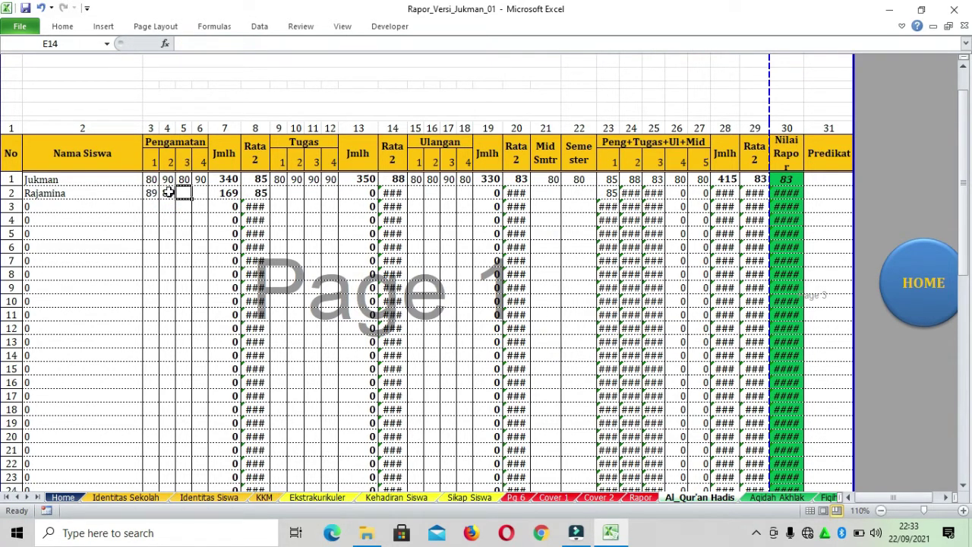
pyautogui.write('8')
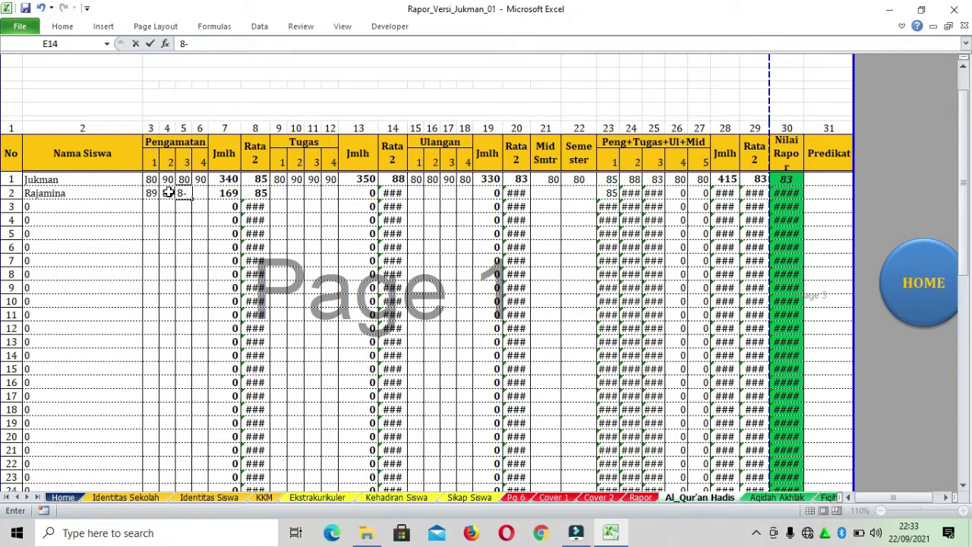
pyautogui.write('0')
pyautogui.press('Tab')
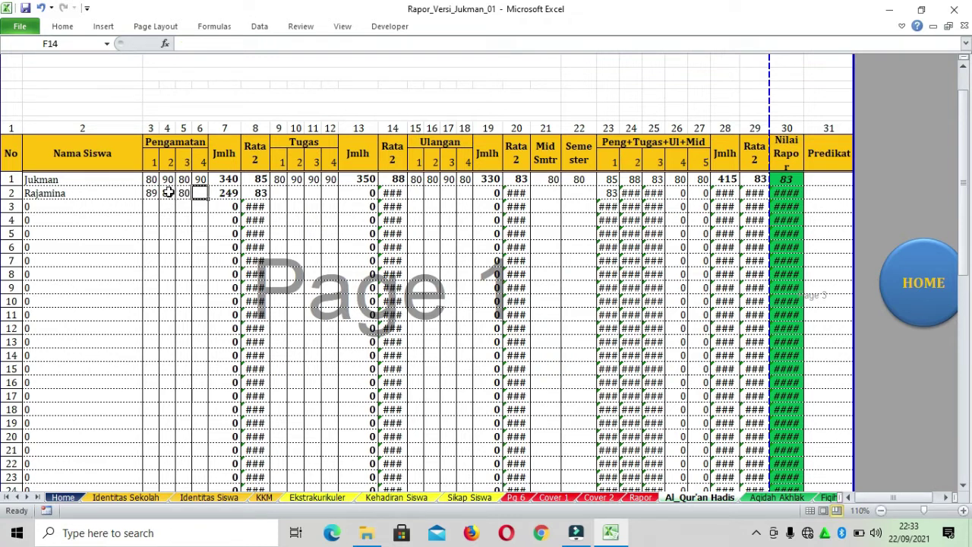
pyautogui.write('90')
pyautogui.press('Tab')
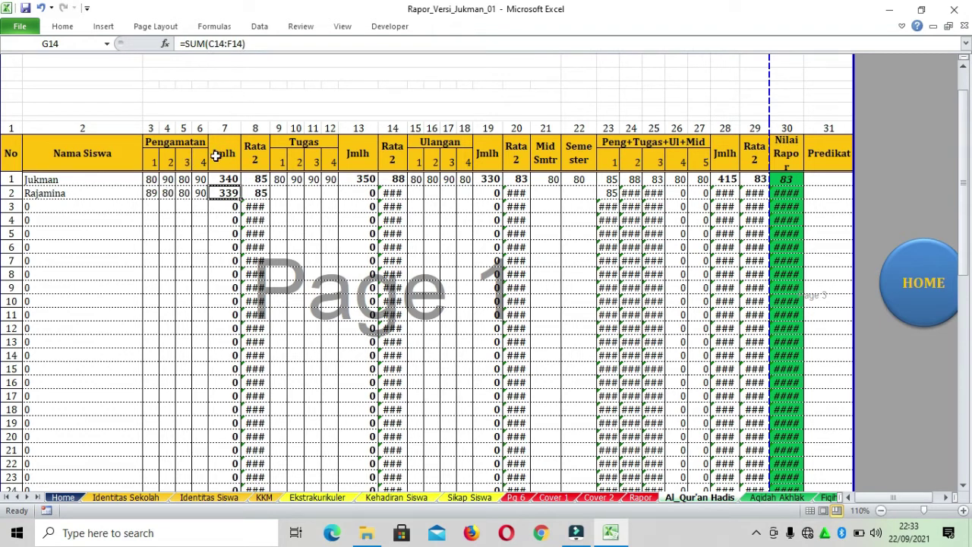
pyautogui.moveTo(232, 178); pyautogui.dragTo(233, 303)
# Enter the second student's Tugas scores 70, 80, 90, 70
pyautogui.click(282, 192)
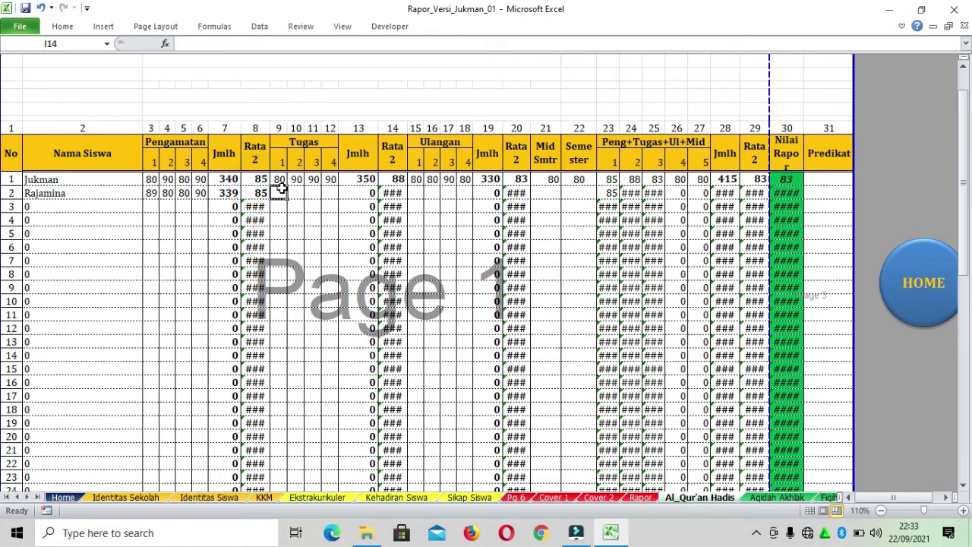
pyautogui.write('70')
pyautogui.press('Tab')
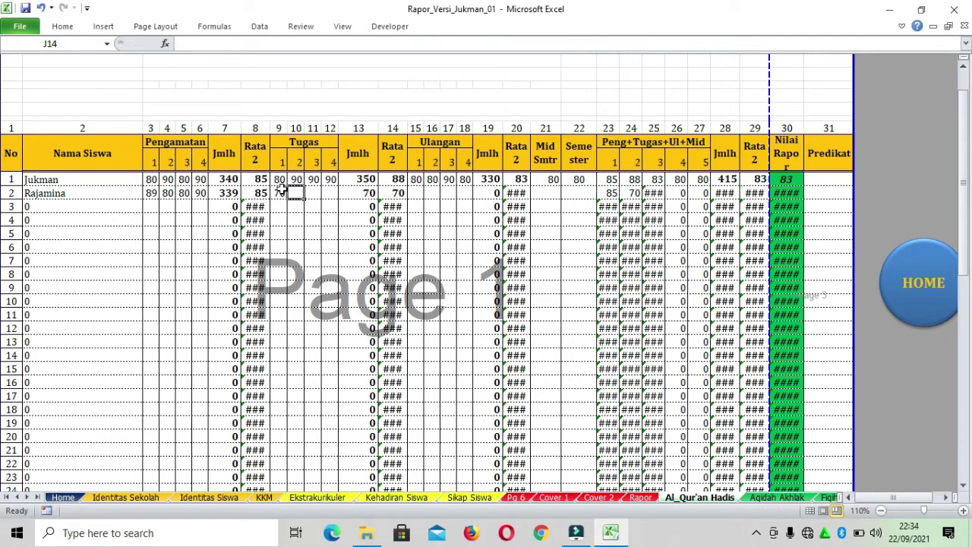
pyautogui.write('80')
pyautogui.press('Tab')
pyautogui.write('90')
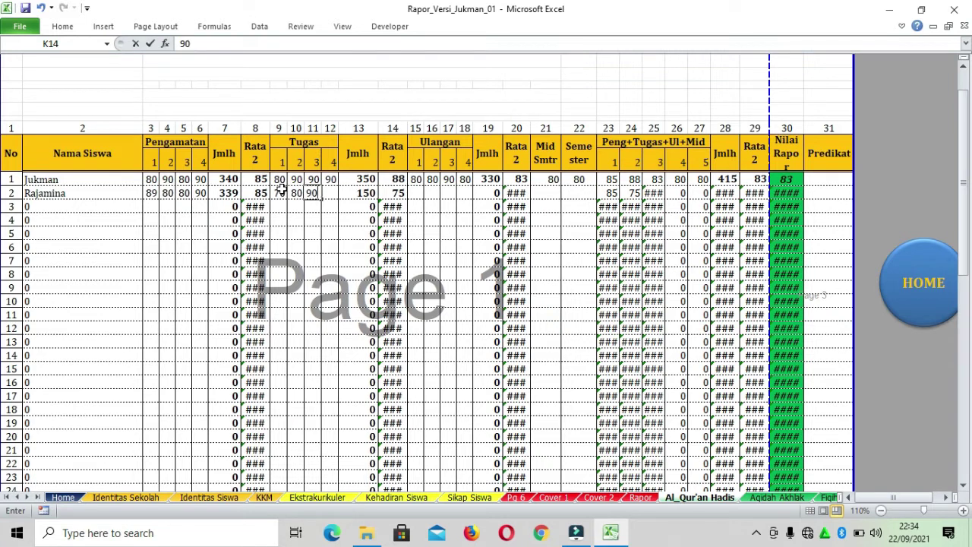
pyautogui.press('Tab')
pyautogui.write('70')
pyautogui.press('Tab')
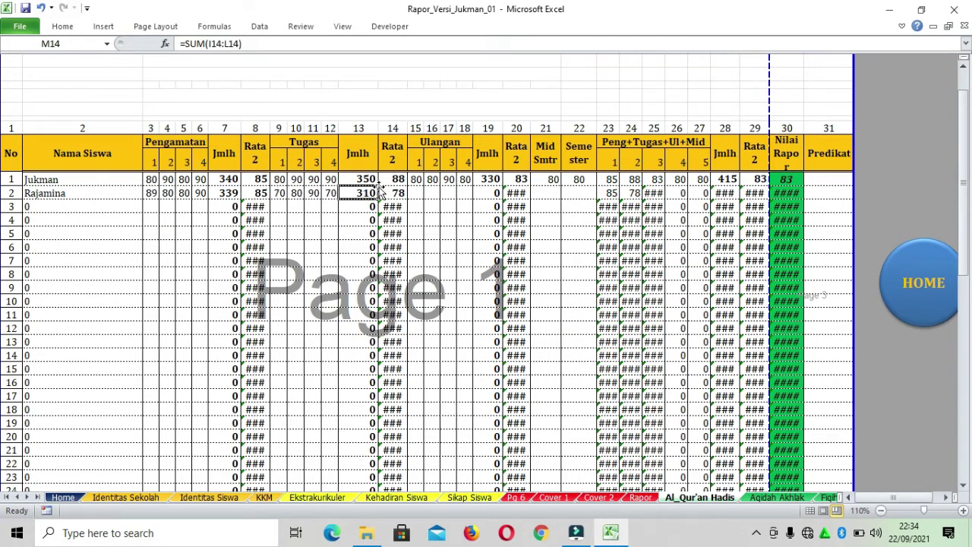
# Enter the second student's Ulangan scores 70, 89, 90, 90
pyautogui.click(415, 195)
pyautogui.write('70')
pyautogui.click(431, 192)
pyautogui.write('89')
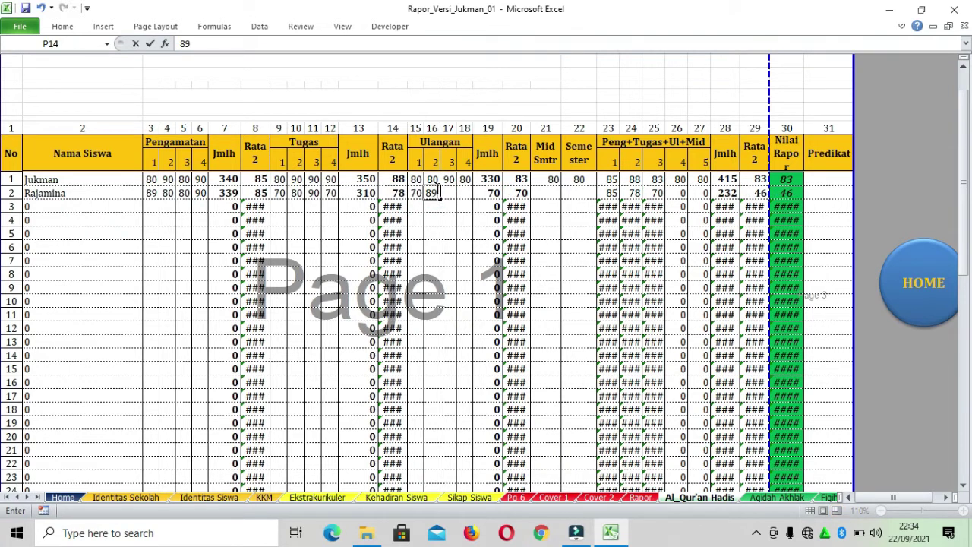
pyautogui.click(451, 192)
pyautogui.write('90')
pyautogui.click(463, 194)
pyautogui.write('90')
# Enter Mid Smtr 89 and Semester 90 for the second student
pyautogui.click(547, 193)
pyautogui.write('89')
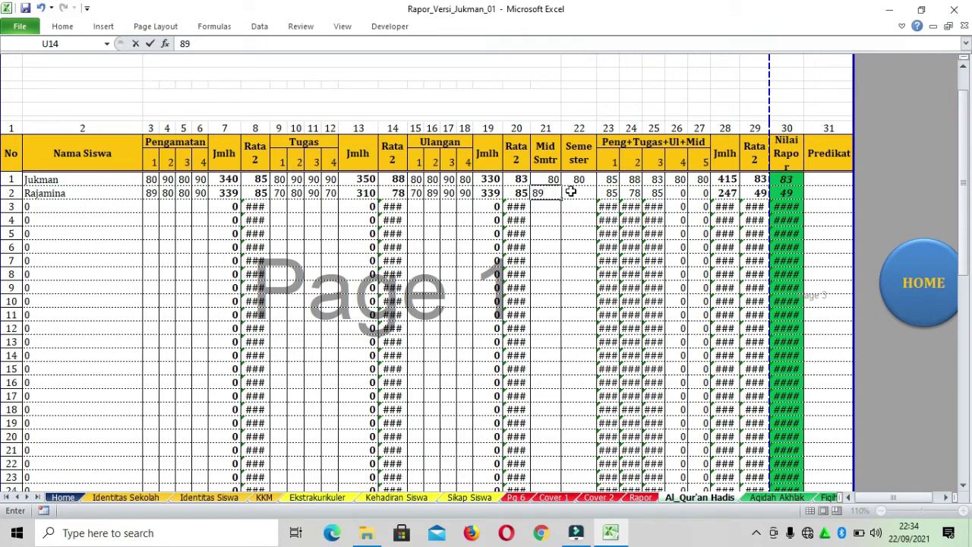
pyautogui.click(569, 193)
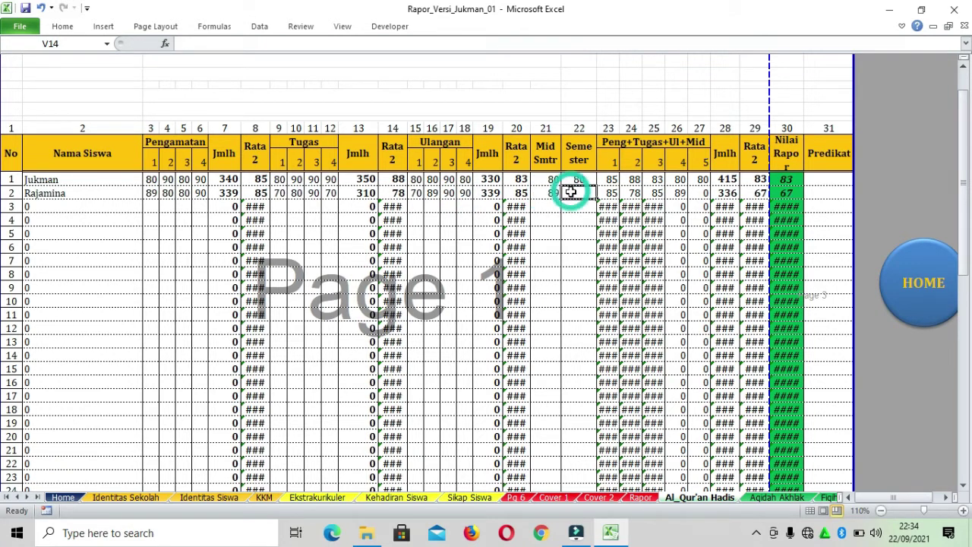
pyautogui.write('90')
pyautogui.click(573, 217)
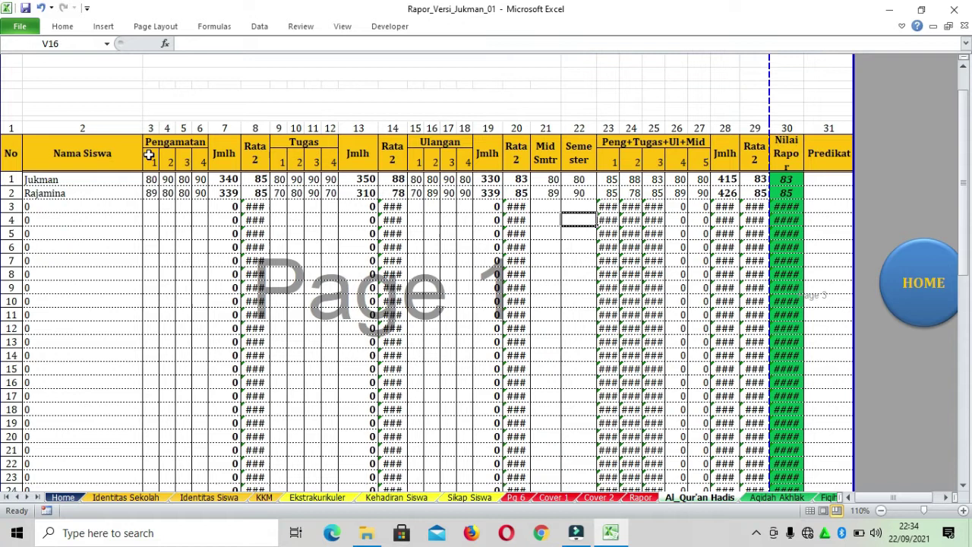
# Review the Pengamatan, Tugas, Ulangan, Mid Smtr and Semester column headers
pyautogui.moveTo(151, 159); pyautogui.dragTo(200, 157)
pyautogui.click(154, 160)
pyautogui.click(169, 143)
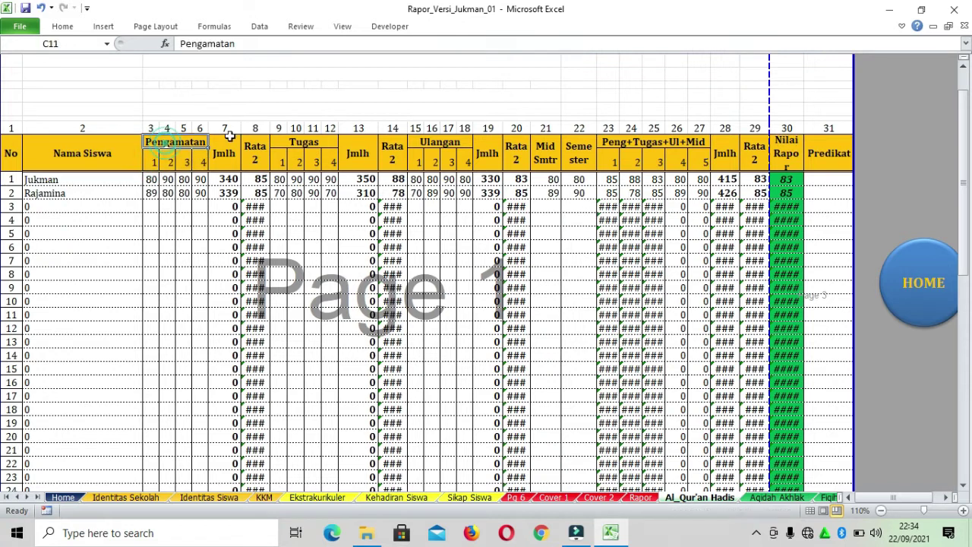
pyautogui.click(307, 141)
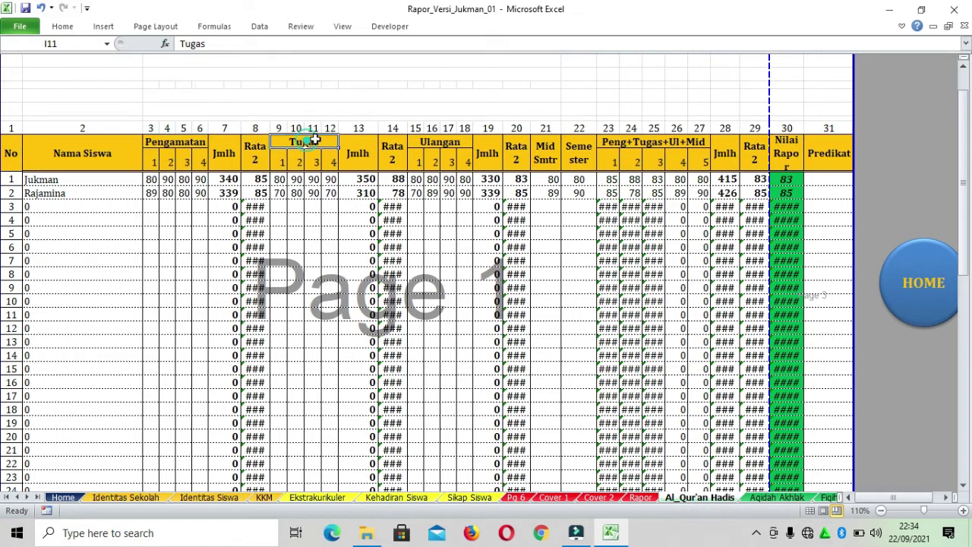
pyautogui.click(441, 139)
pyautogui.click(546, 155)
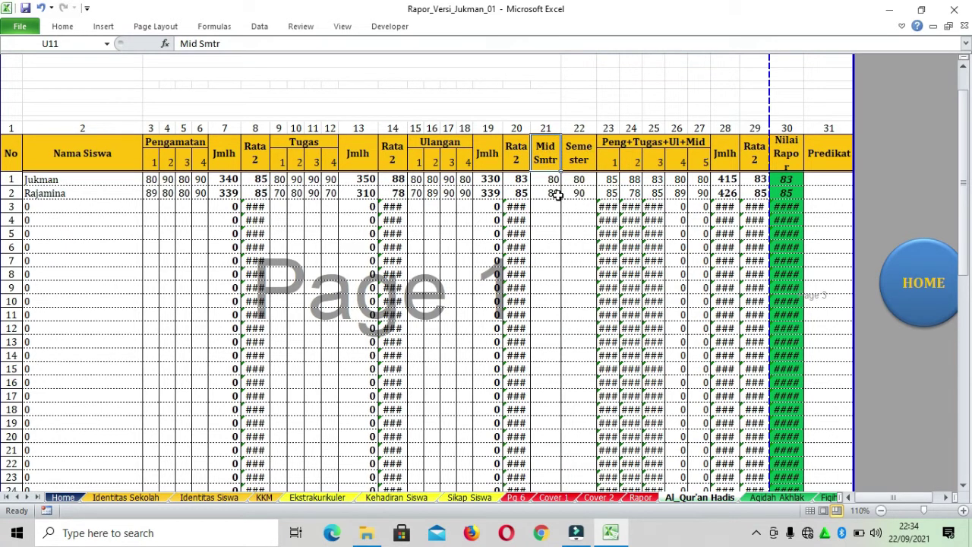
pyautogui.click(582, 152)
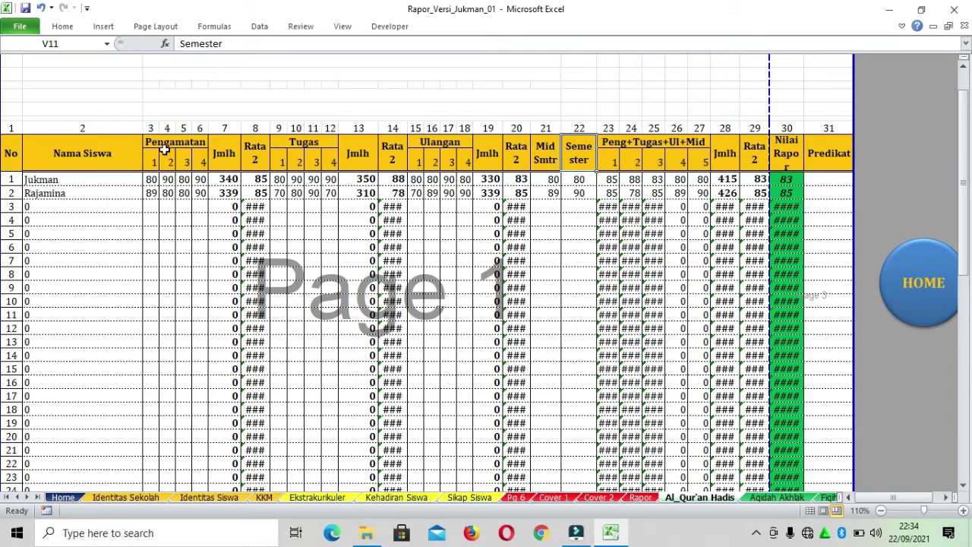
pyautogui.moveTo(160, 111); pyautogui.dragTo(596, 108)
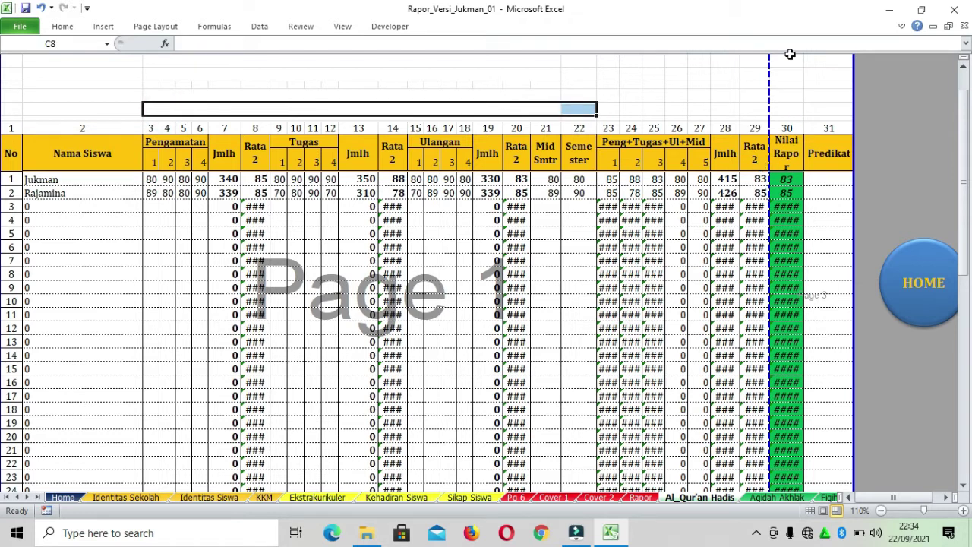
# Check the Nilai Rapor formulas and Predikat cells, then return to the Home dashboard
pyautogui.moveTo(787, 180); pyautogui.dragTo(789, 219)
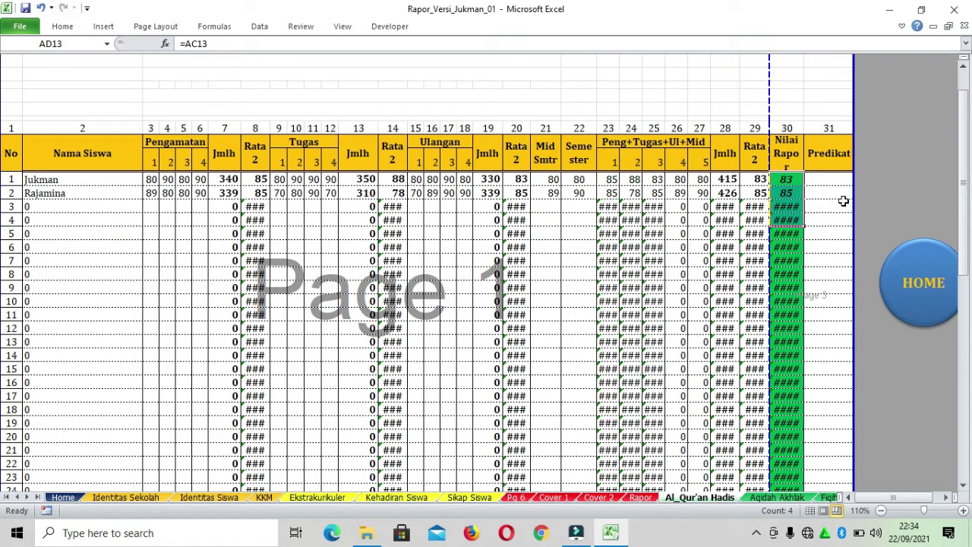
pyautogui.click(843, 203)
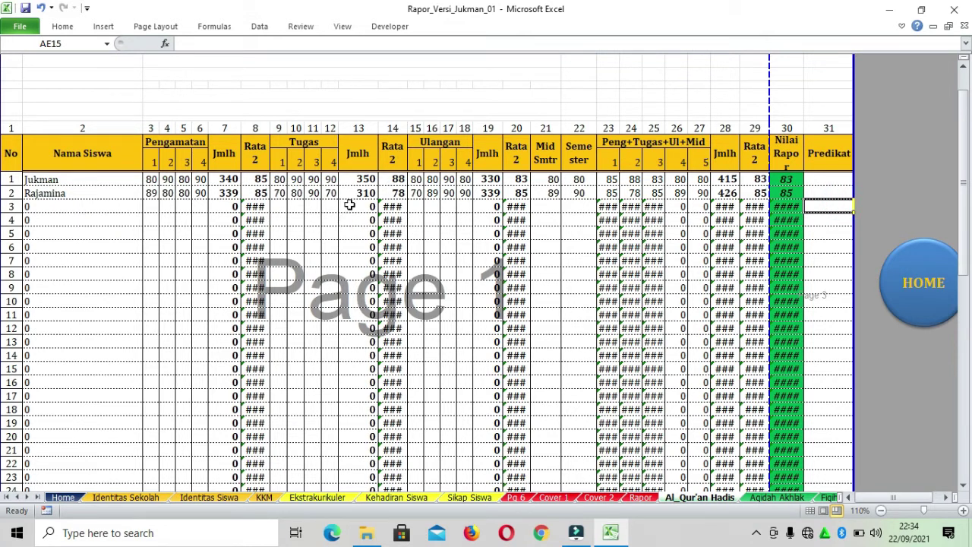
pyautogui.click(787, 181)
pyautogui.click(826, 179)
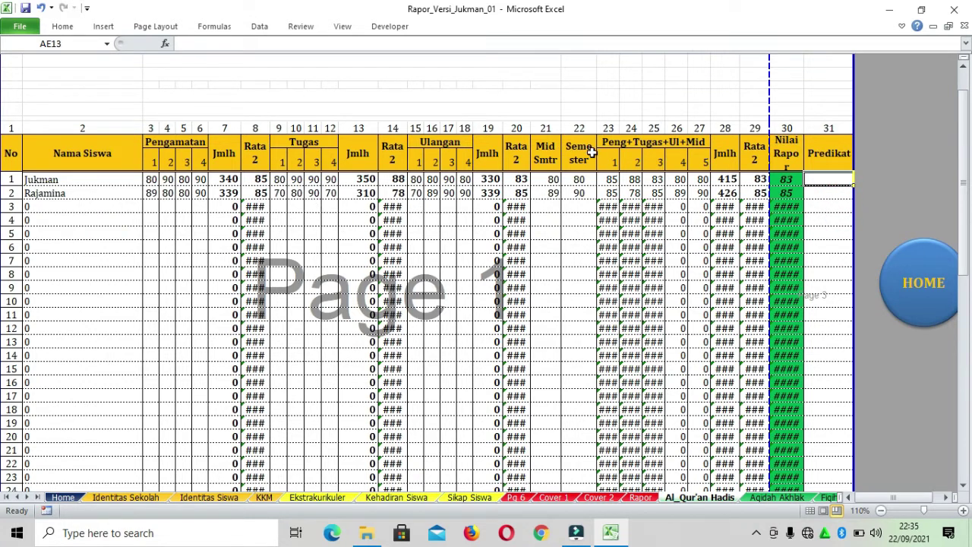
pyautogui.click(942, 283)
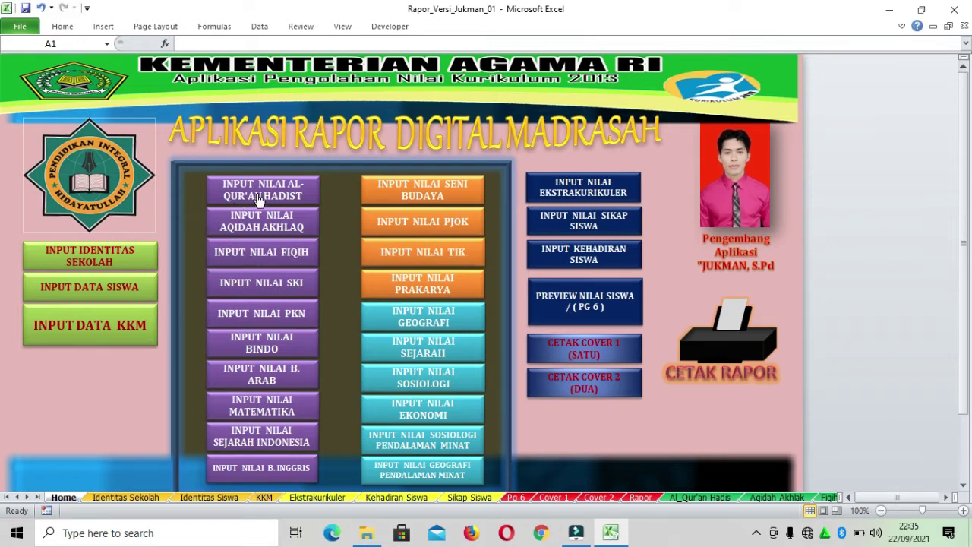
# Open the Aqidah Akhlak sheet and enter 90 in the first student's four Pengamatan cells
pyautogui.click(295, 221)
pyautogui.scroll(-7, 535, 213)
pyautogui.scroll(6, 521, 210)
pyautogui.click(140, 166)
pyautogui.write('9')
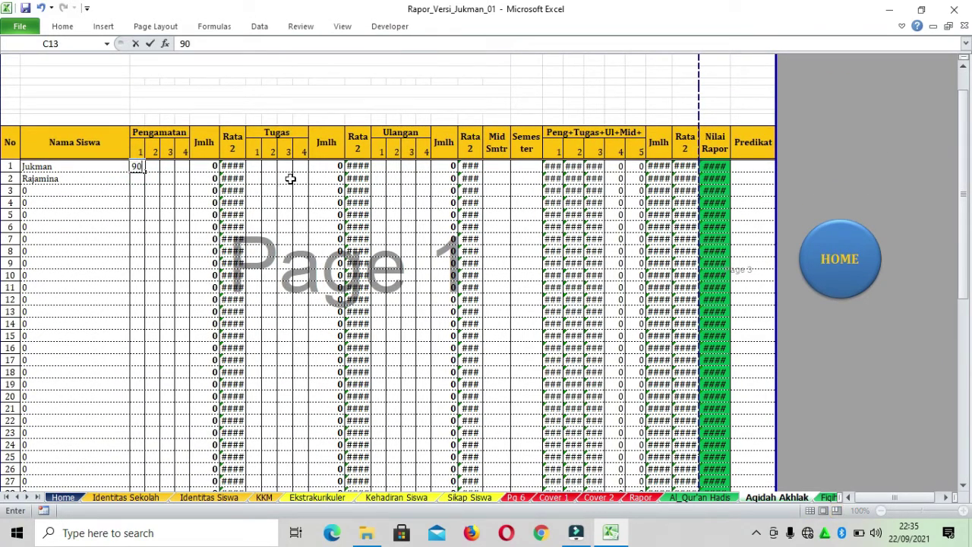
pyautogui.write('0')
pyautogui.click(153, 168)
pyautogui.write('90')
pyautogui.click(167, 167)
pyautogui.write('90')
pyautogui.click(184, 167)
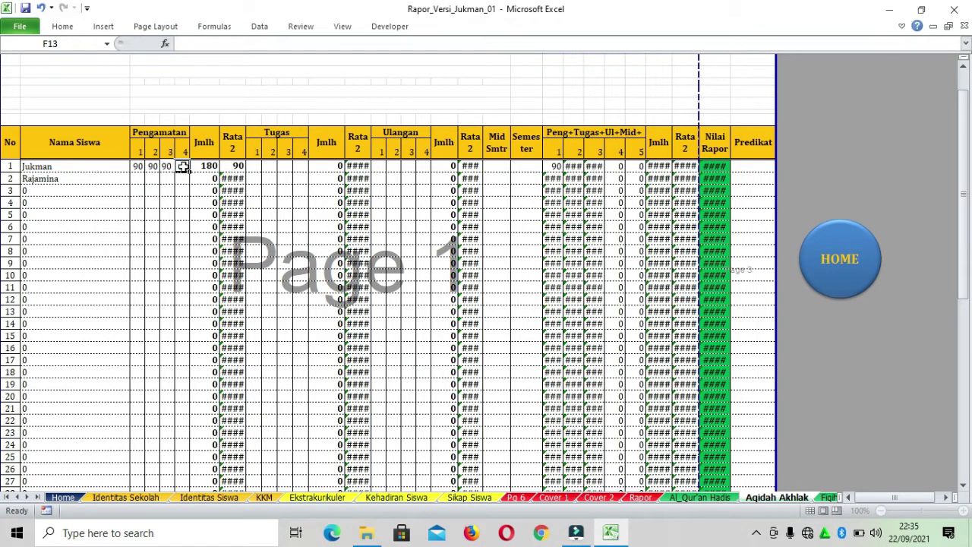
# Enter 90 in the first student's four Tugas cells
pyautogui.write('90')
pyautogui.click(256, 167)
pyautogui.click(255, 166)
pyautogui.write('90')
pyautogui.click(265, 167)
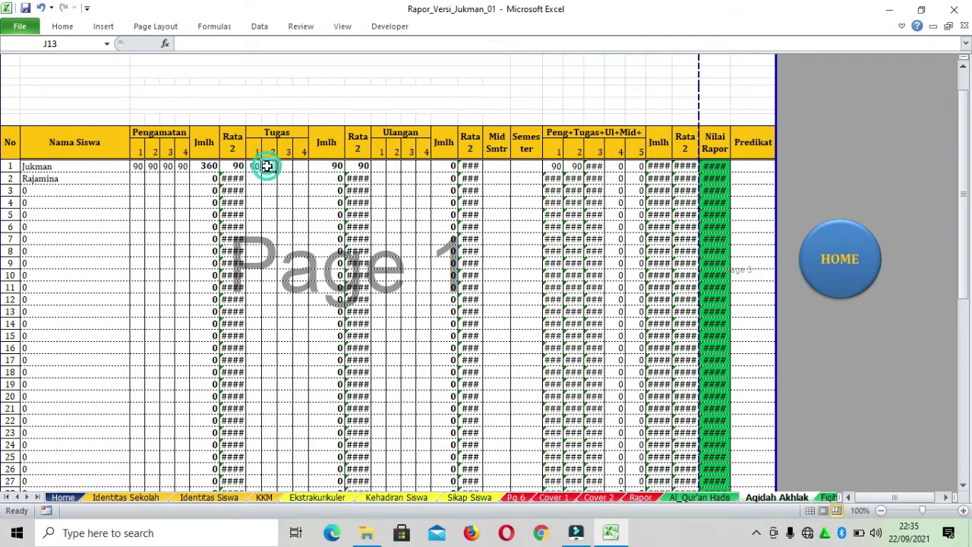
pyautogui.write('90')
pyautogui.click(285, 166)
pyautogui.write('9')
pyautogui.click(303, 166)
pyautogui.write('9')
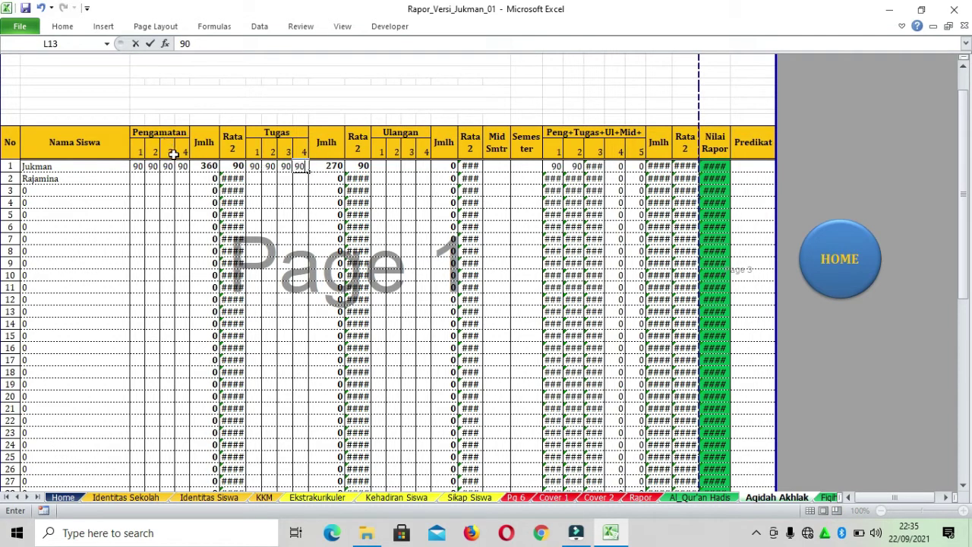
pyautogui.write('0')
pyautogui.click(185, 166)
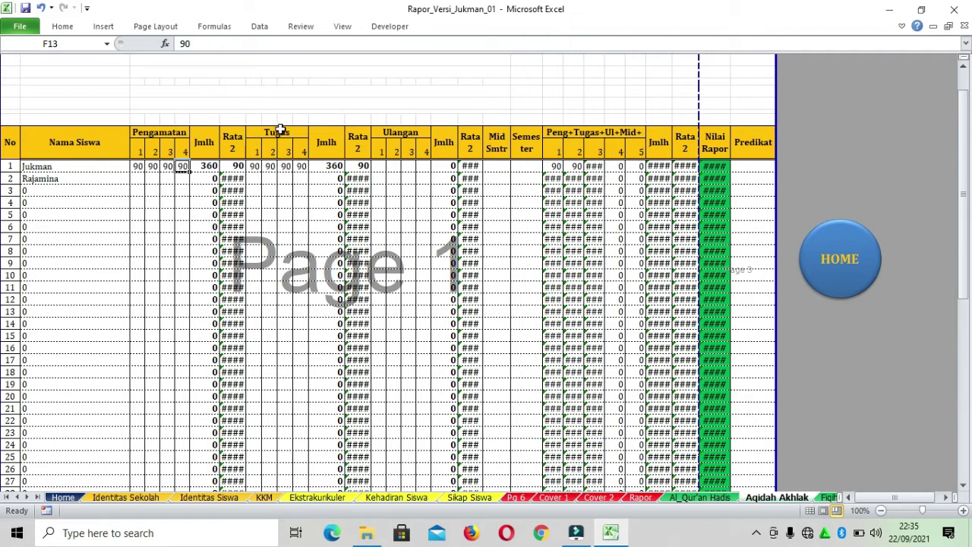
# Look over the Tugas, Ulangan and Semester columns of the Aqidah Akhlak sheet
pyautogui.moveTo(281, 131); pyautogui.dragTo(301, 186)
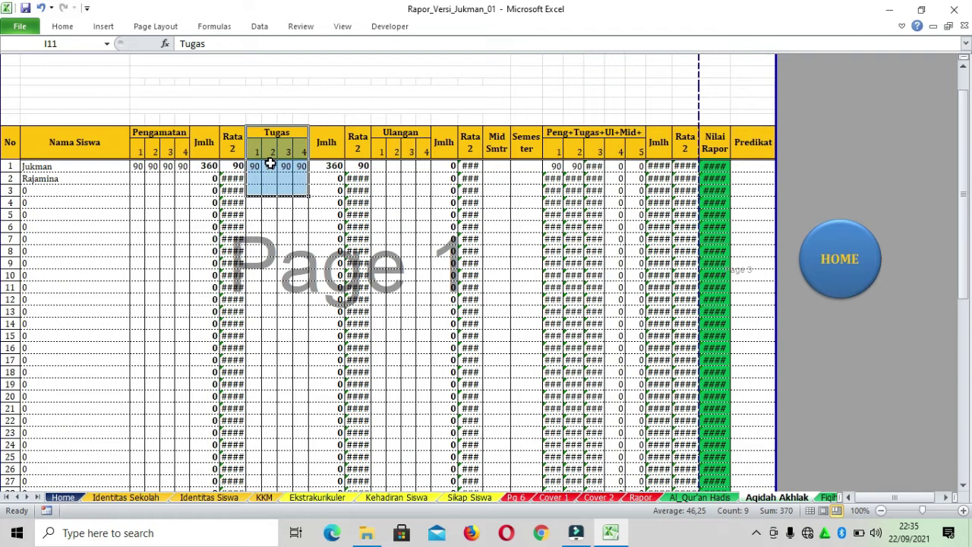
pyautogui.moveTo(386, 134); pyautogui.dragTo(422, 171)
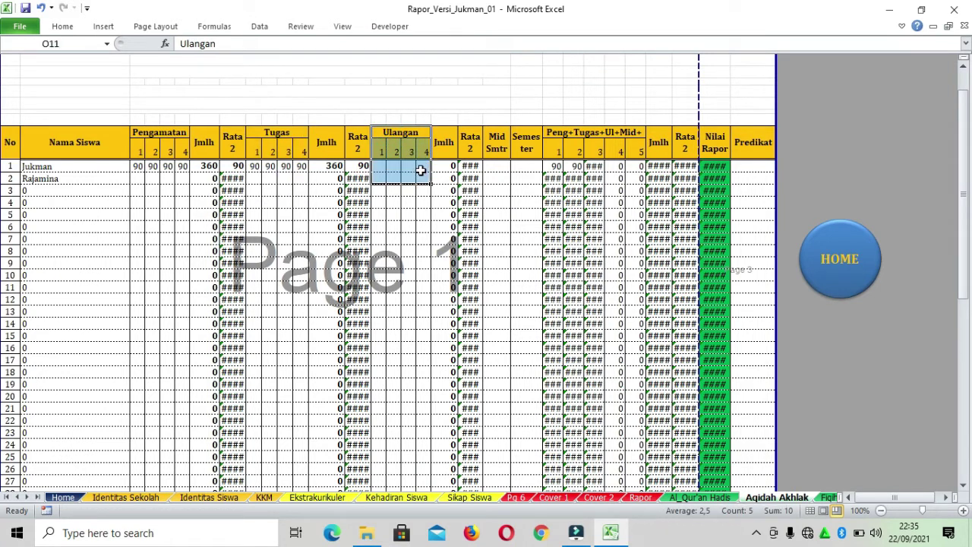
pyautogui.click(377, 165)
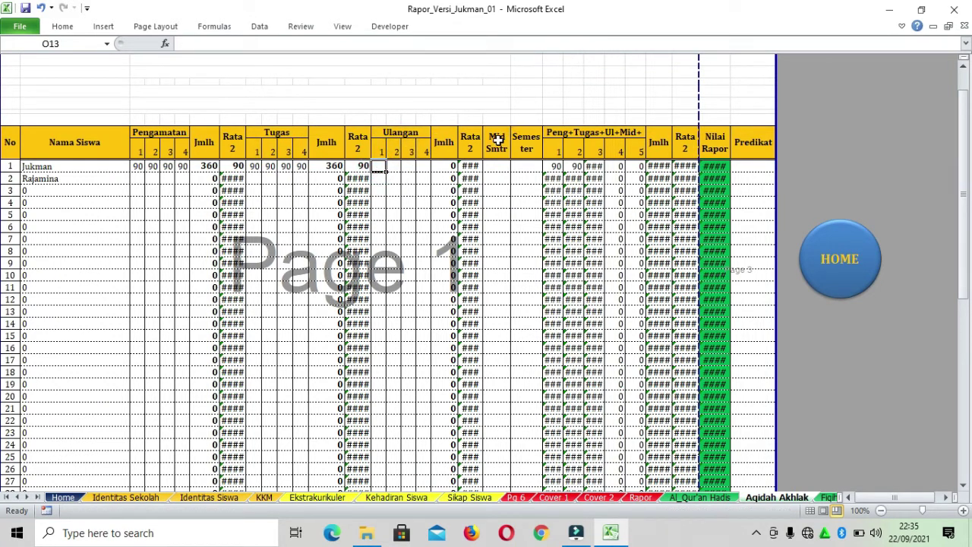
pyautogui.moveTo(497, 137); pyautogui.dragTo(519, 165)
pyautogui.click(521, 166)
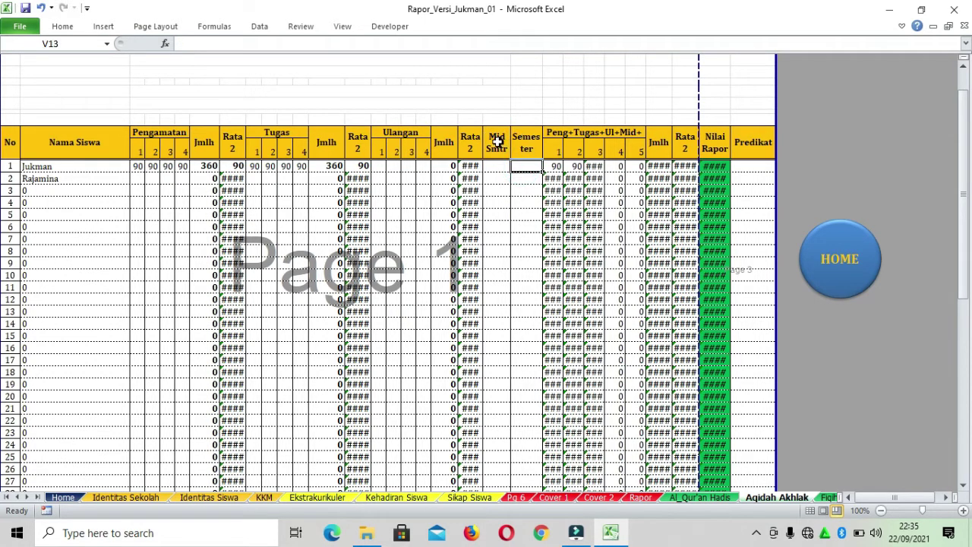
pyautogui.click(497, 142)
pyautogui.moveTo(524, 140); pyautogui.dragTo(521, 175)
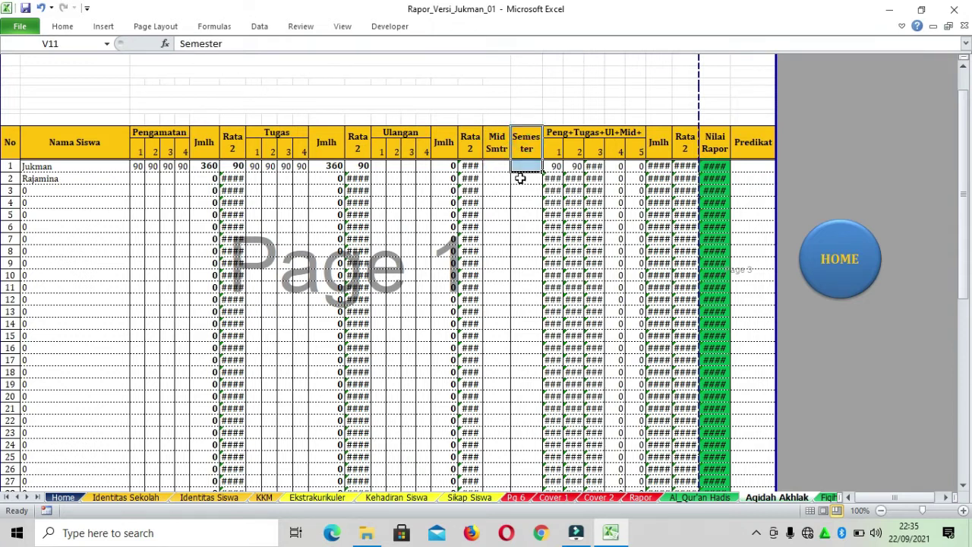
pyautogui.click(520, 178)
# Enter 90 in the first student's four Ulangan cells
pyautogui.click(384, 167)
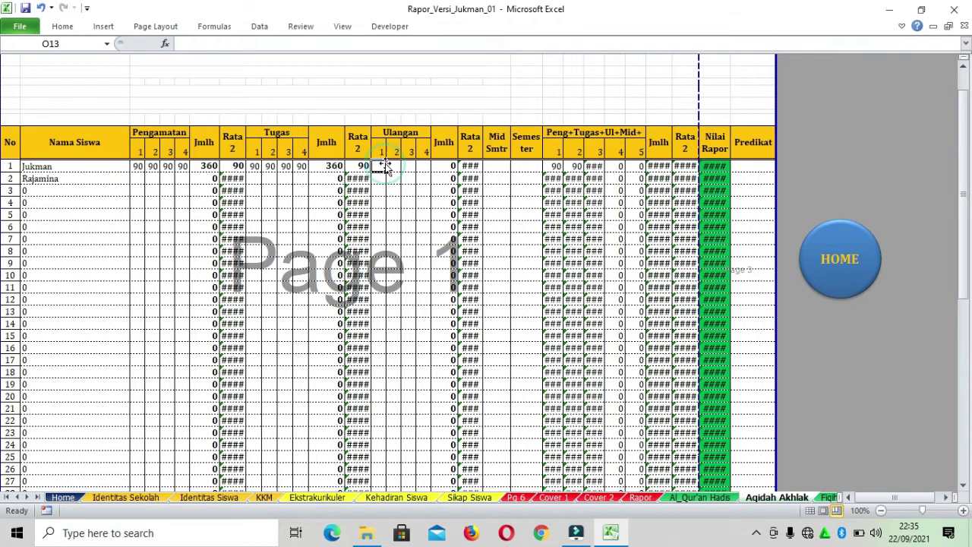
pyautogui.write('90')
pyautogui.click(393, 168)
pyautogui.write('90')
pyautogui.click(413, 166)
pyautogui.write('90')
pyautogui.click(424, 166)
pyautogui.write('90')
# Enter 90 for Mid Smtr and Semester, confirm Nilai Rapor 90, and return Home
pyautogui.click(496, 166)
pyautogui.write('90')
pyautogui.click(522, 163)
pyautogui.write('90')
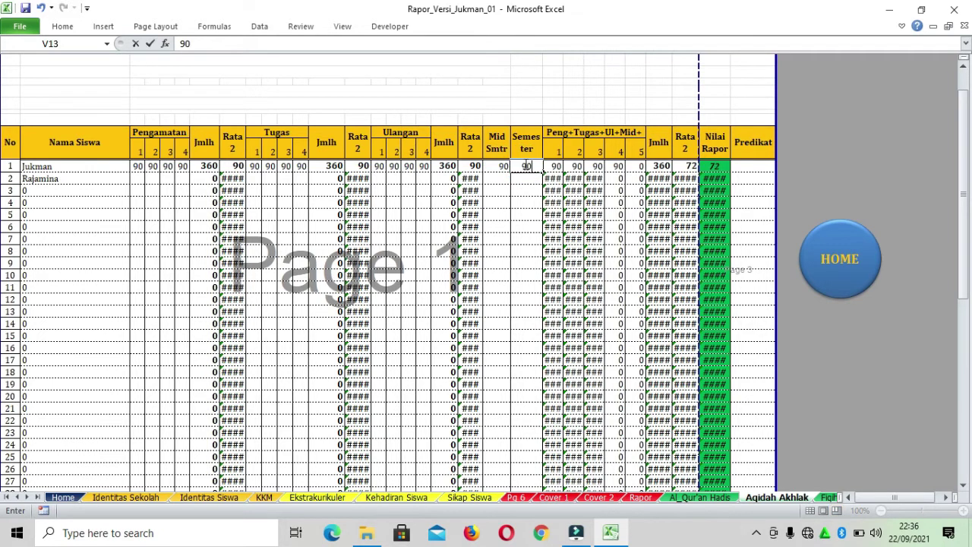
pyautogui.click(600, 193)
pyautogui.click(714, 166)
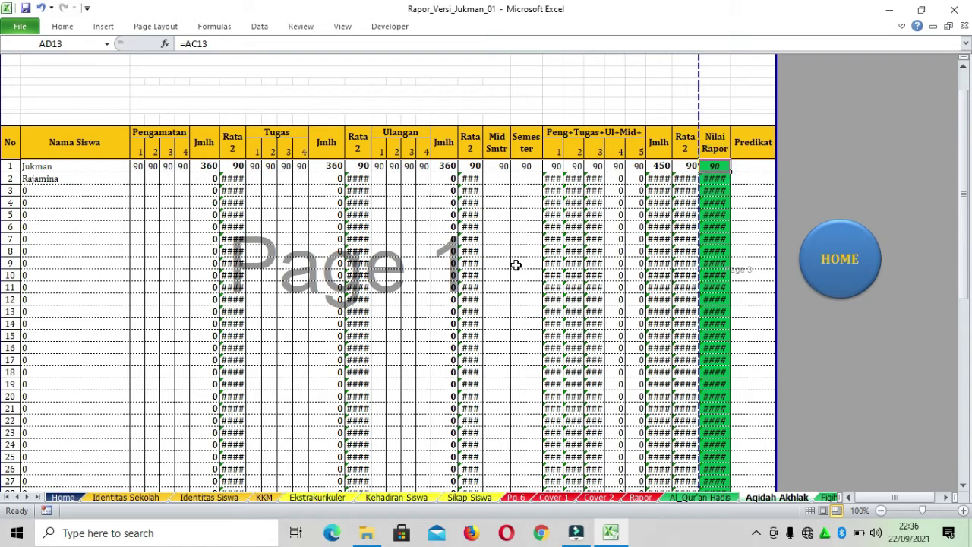
pyautogui.click(837, 266)
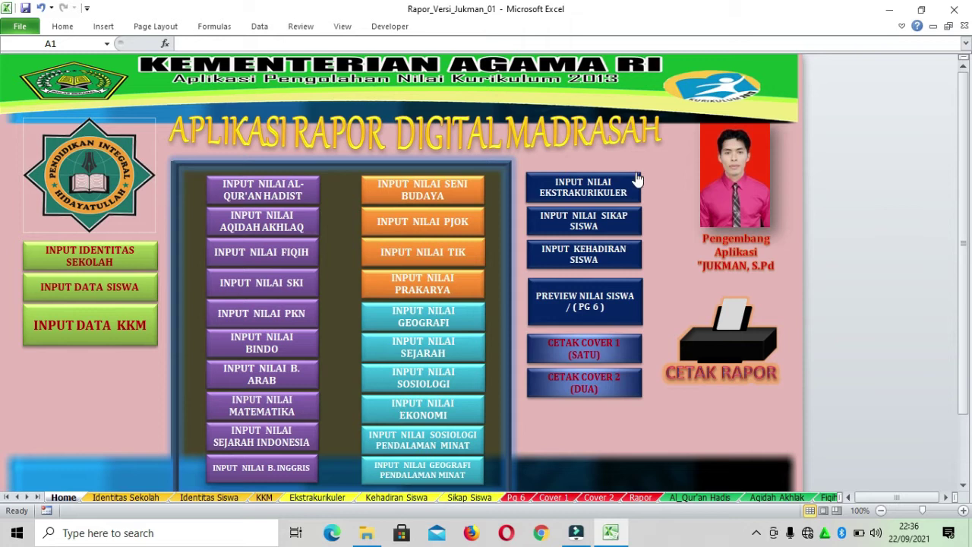
# Open the Ekstrakurikuler sheet and try letter grades A and B in the first student's cells
pyautogui.click(603, 199)
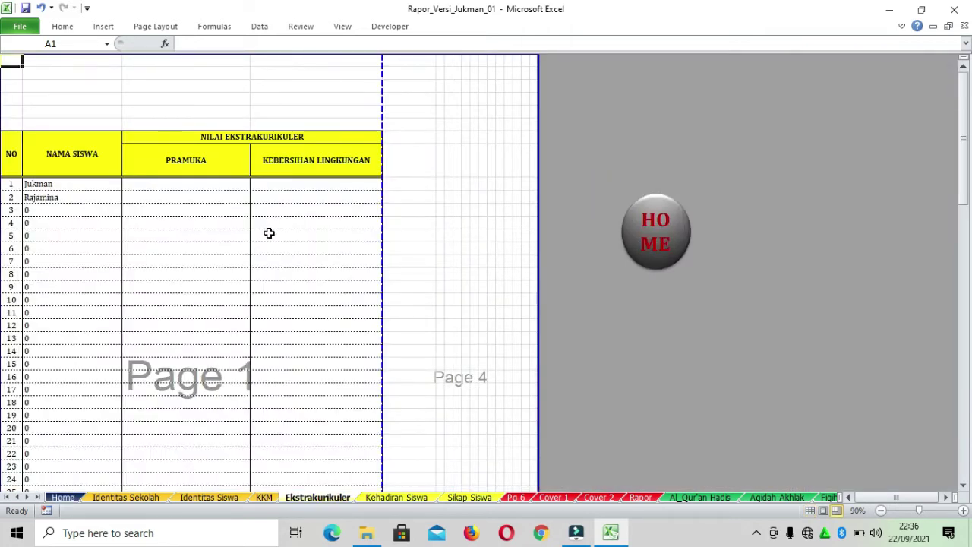
pyautogui.click(179, 184)
pyautogui.click(328, 182)
pyautogui.click(183, 183)
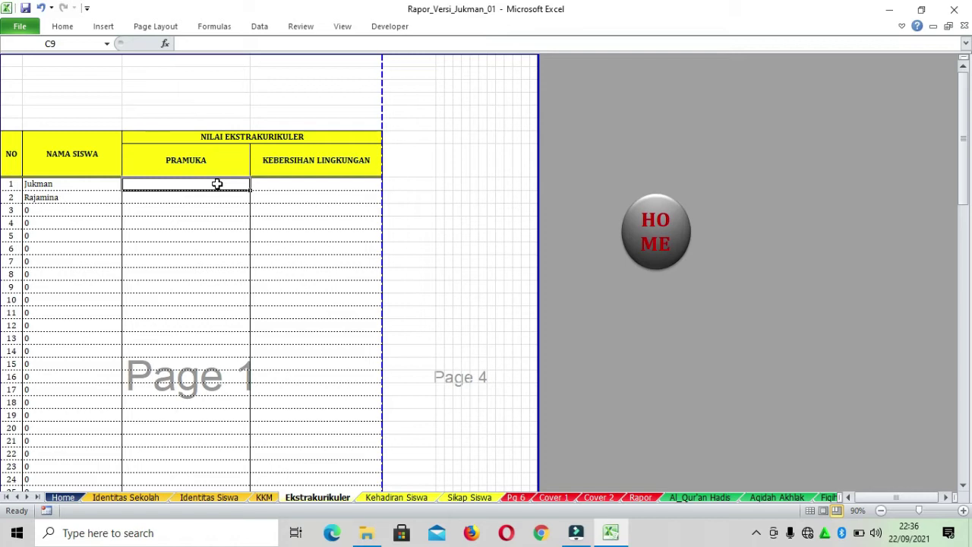
pyautogui.write('A')
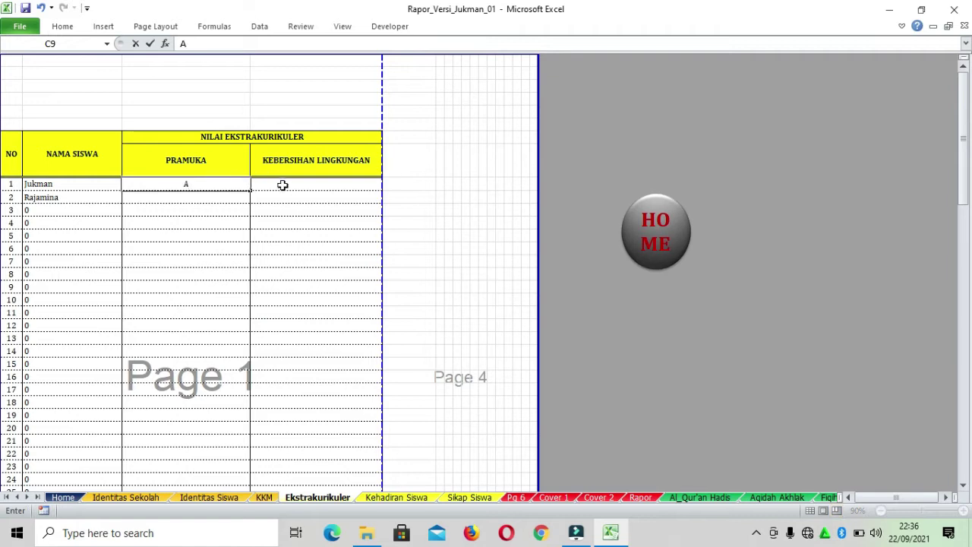
pyautogui.click(298, 184)
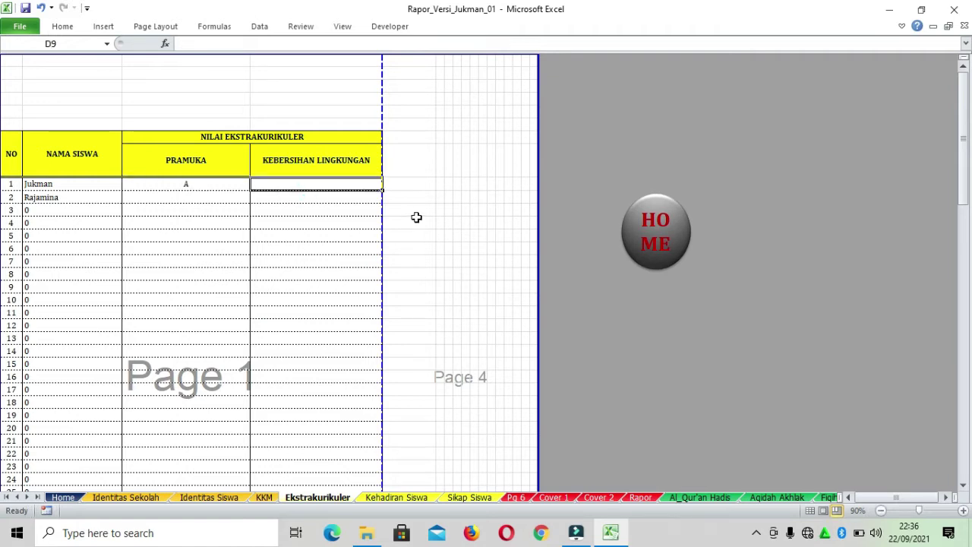
pyautogui.write('B')
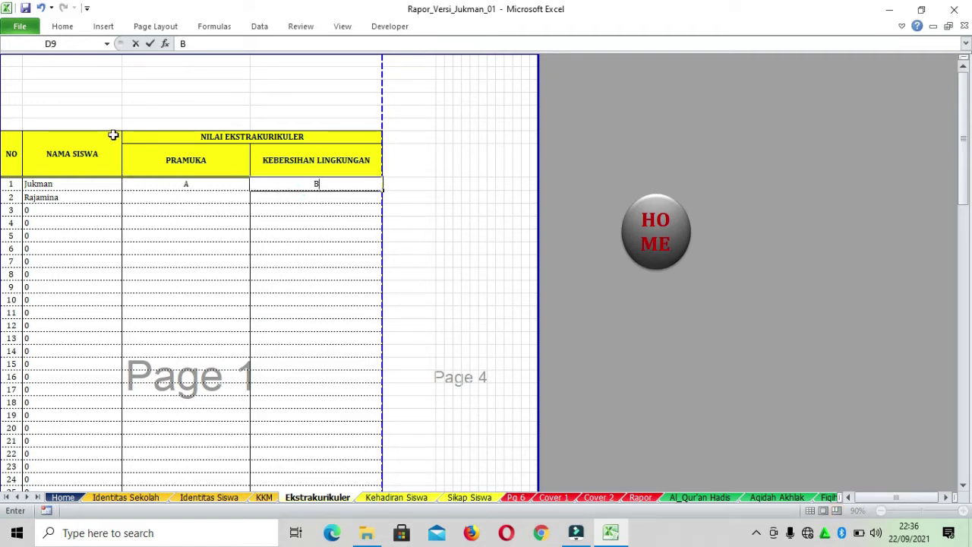
pyautogui.click(185, 185)
# Enter 80 for Pramuka and Kebersihan Lingkungan, then return to the Home dashboard
pyautogui.write('80')
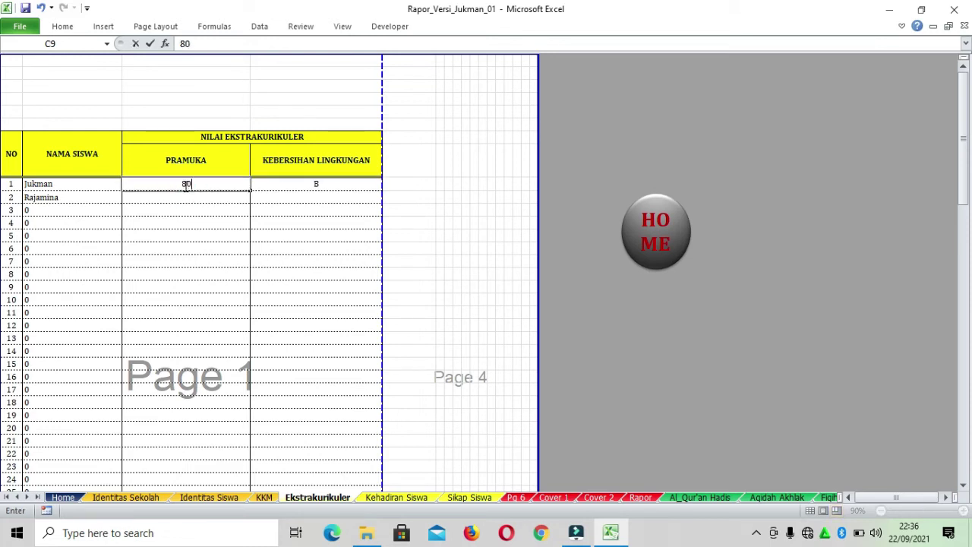
pyautogui.click(305, 183)
pyautogui.write('80')
pyautogui.click(320, 267)
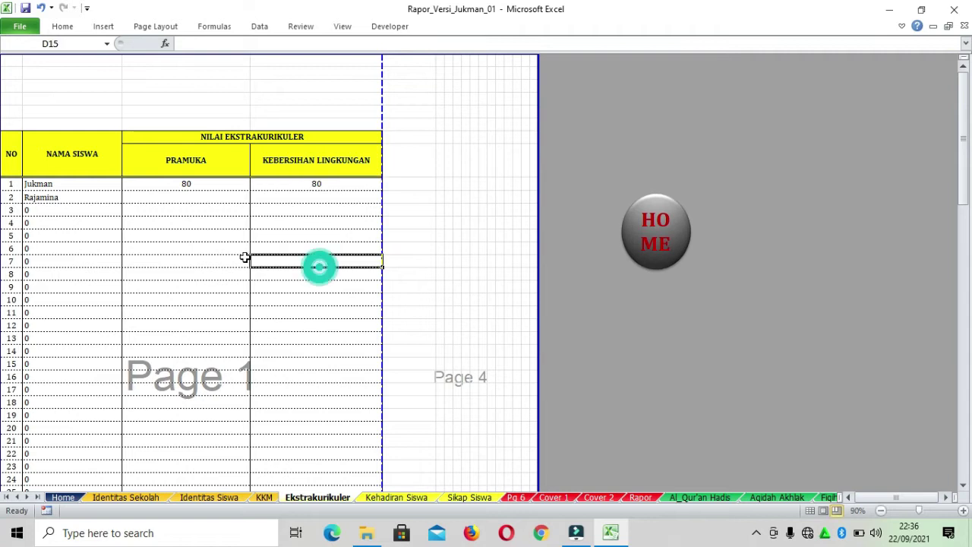
pyautogui.scroll(-1, 363, 198)
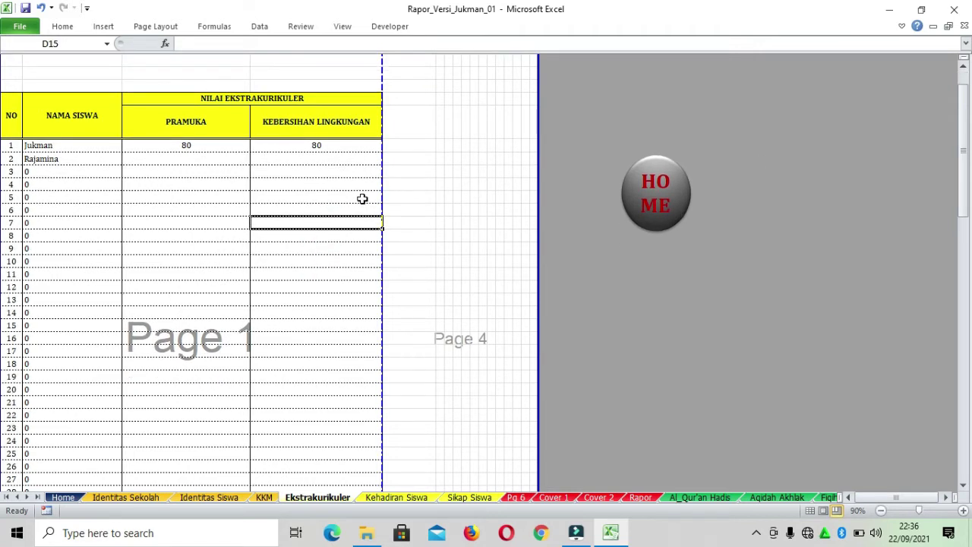
pyautogui.click(662, 190)
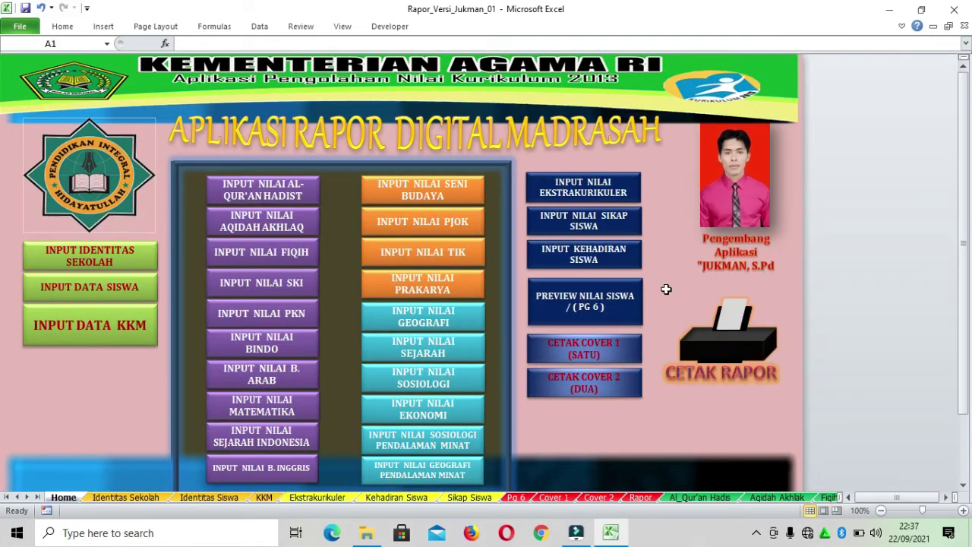
pyautogui.click(596, 226)
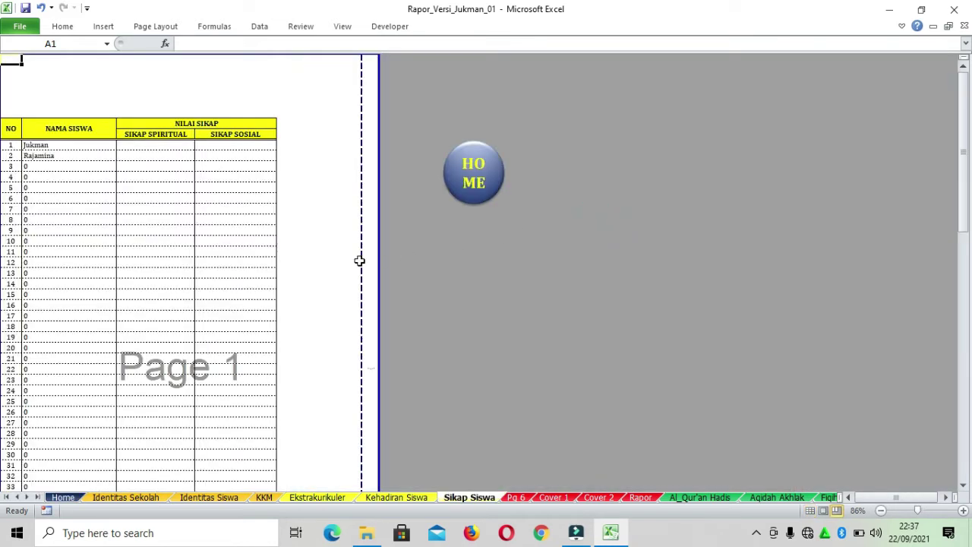
pyautogui.click(157, 144)
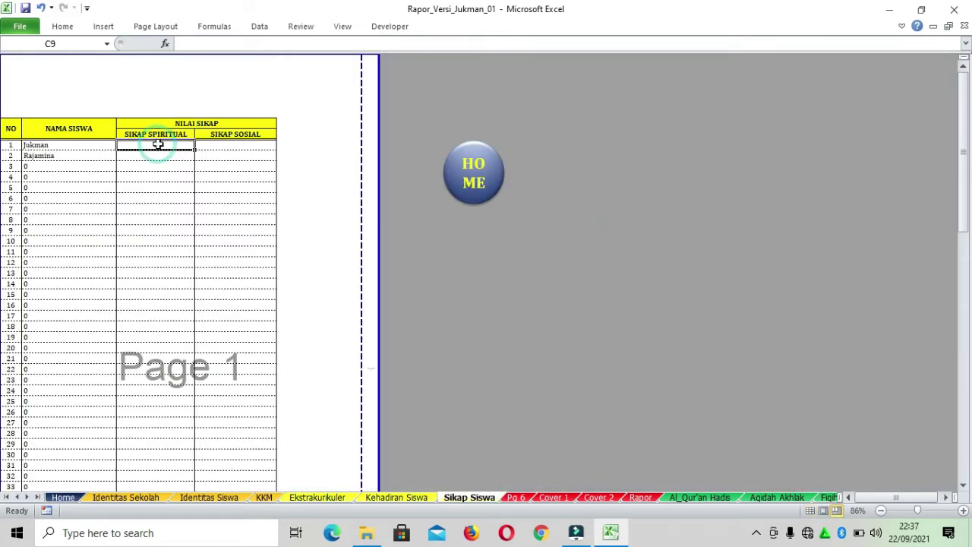
pyautogui.click(241, 143)
pyautogui.click(157, 143)
pyautogui.click(259, 145)
pyautogui.click(156, 145)
pyautogui.click(217, 145)
pyautogui.click(156, 145)
pyautogui.click(227, 144)
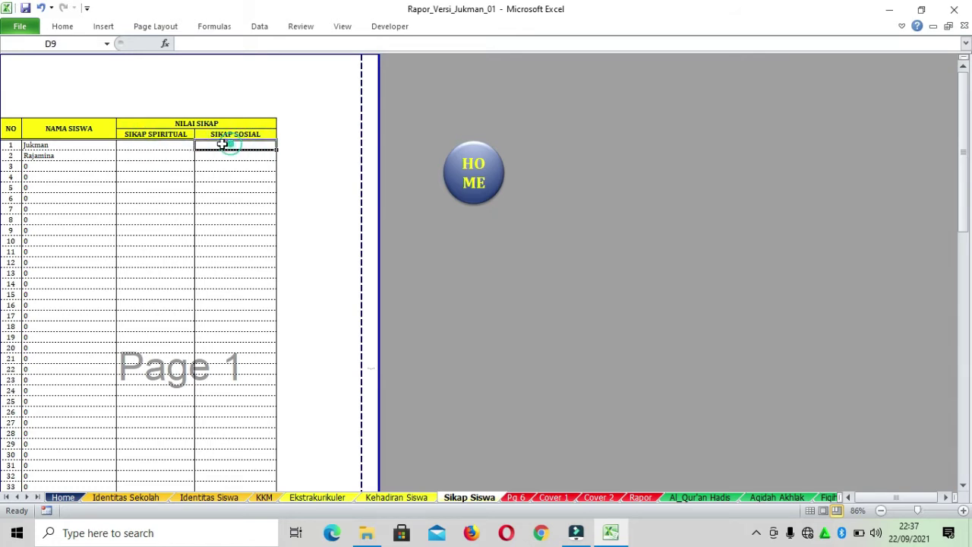
pyautogui.click(157, 143)
pyautogui.click(218, 144)
pyautogui.click(149, 143)
pyautogui.click(230, 143)
pyautogui.click(160, 144)
pyautogui.click(222, 144)
pyautogui.click(163, 143)
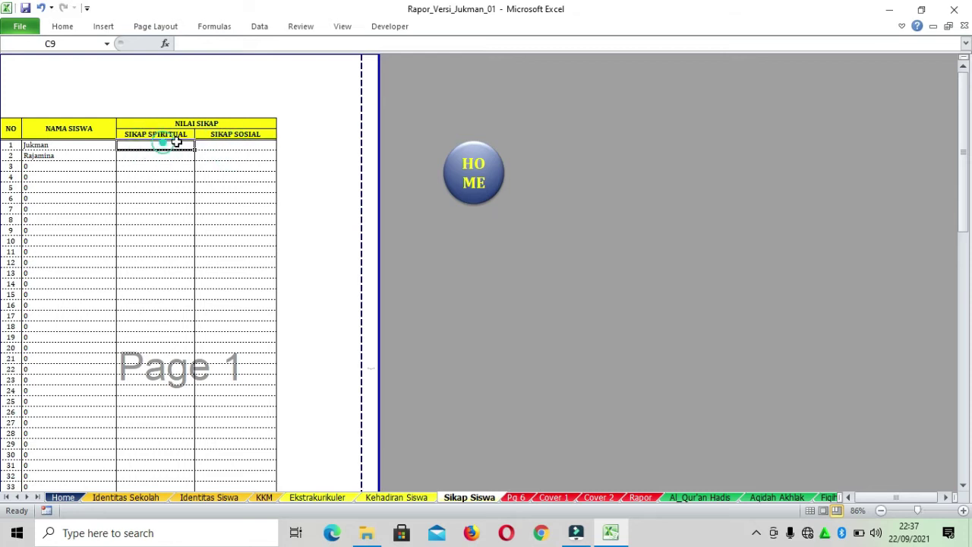
pyautogui.click(238, 143)
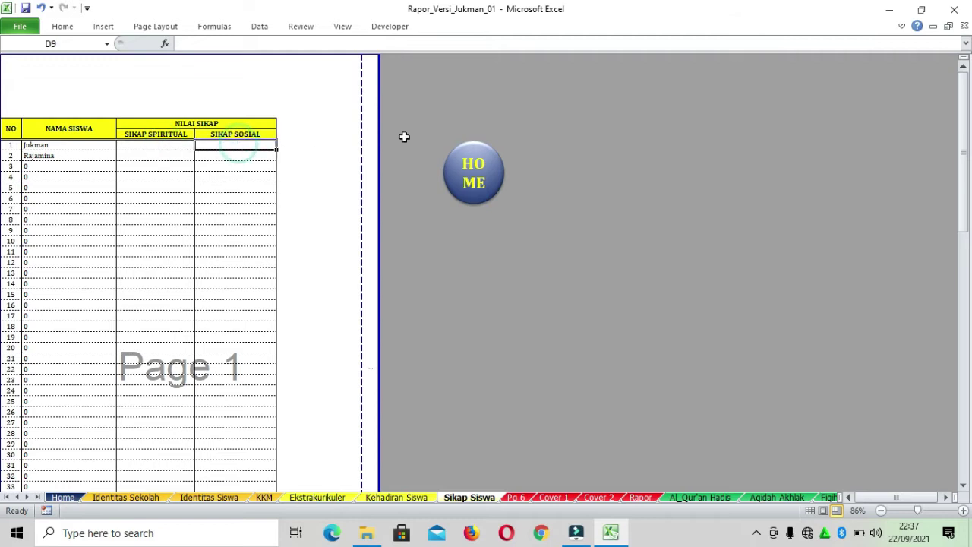
pyautogui.click(477, 179)
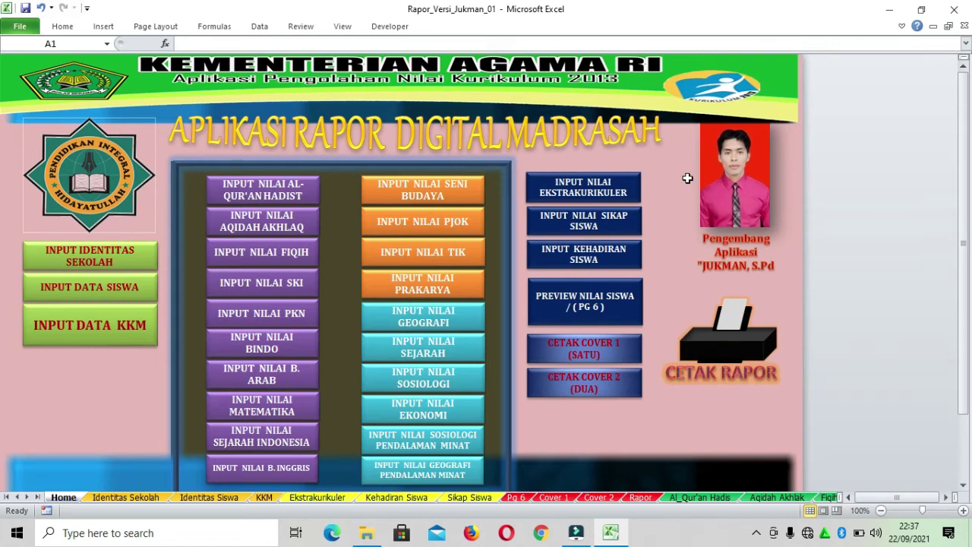
pyautogui.click(619, 263)
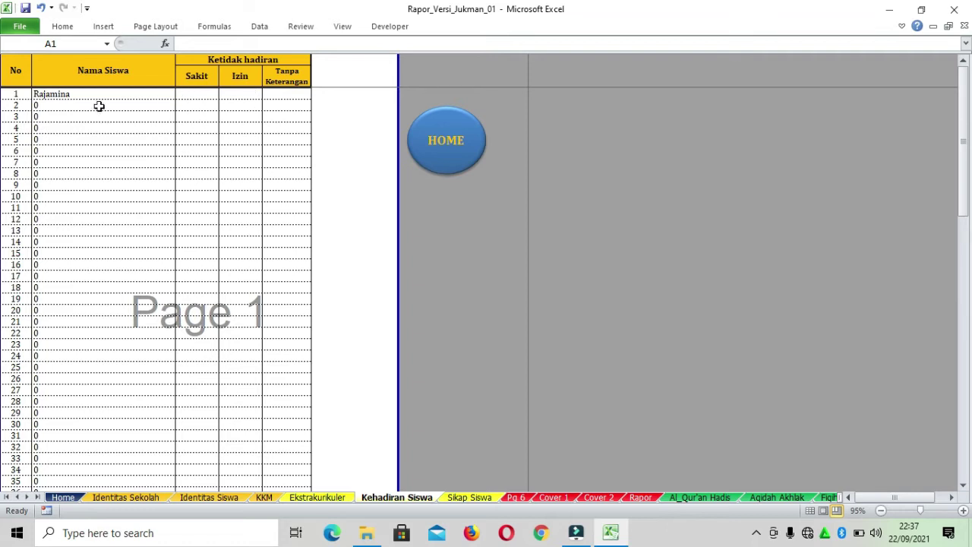
pyautogui.click(201, 92)
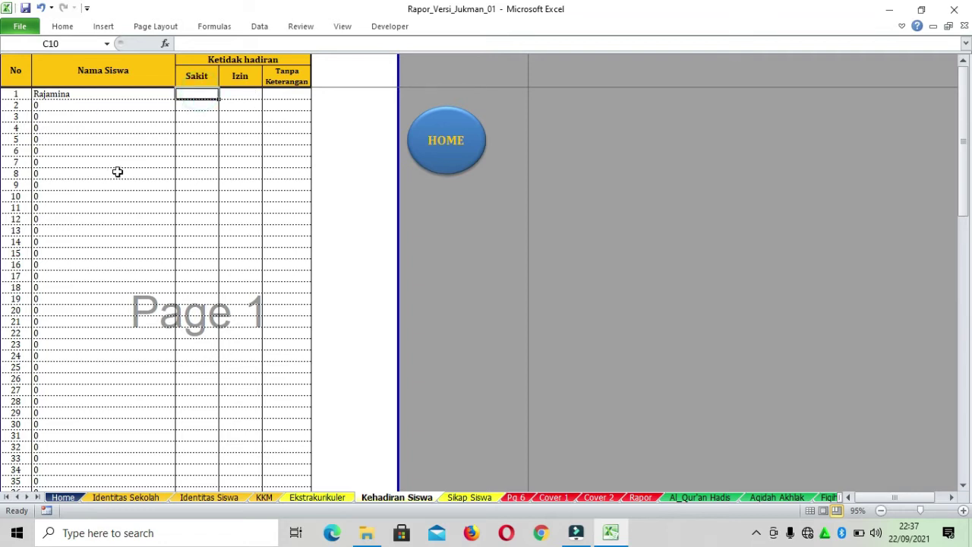
pyautogui.click(243, 92)
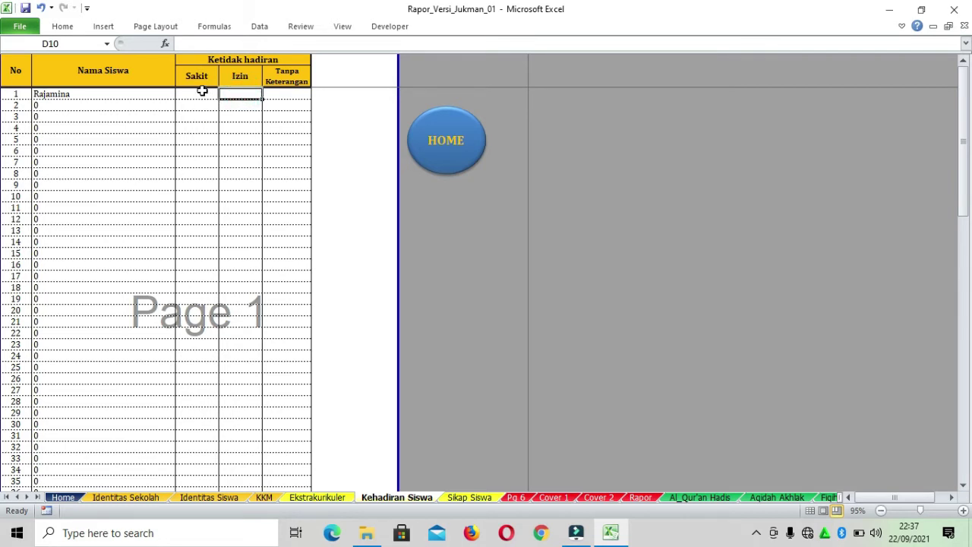
pyautogui.click(202, 92)
pyautogui.click(239, 90)
pyautogui.click(186, 96)
pyautogui.click(230, 97)
pyautogui.scroll(-3, 262, 135)
pyautogui.scroll(3, 264, 139)
pyautogui.click(141, 92)
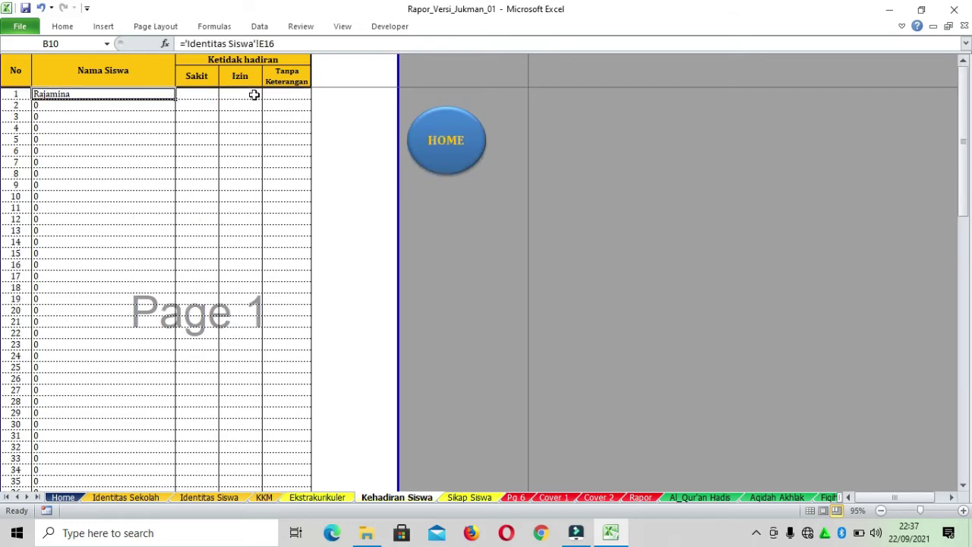
pyautogui.click(236, 96)
pyautogui.click(197, 97)
pyautogui.click(256, 95)
pyautogui.click(286, 96)
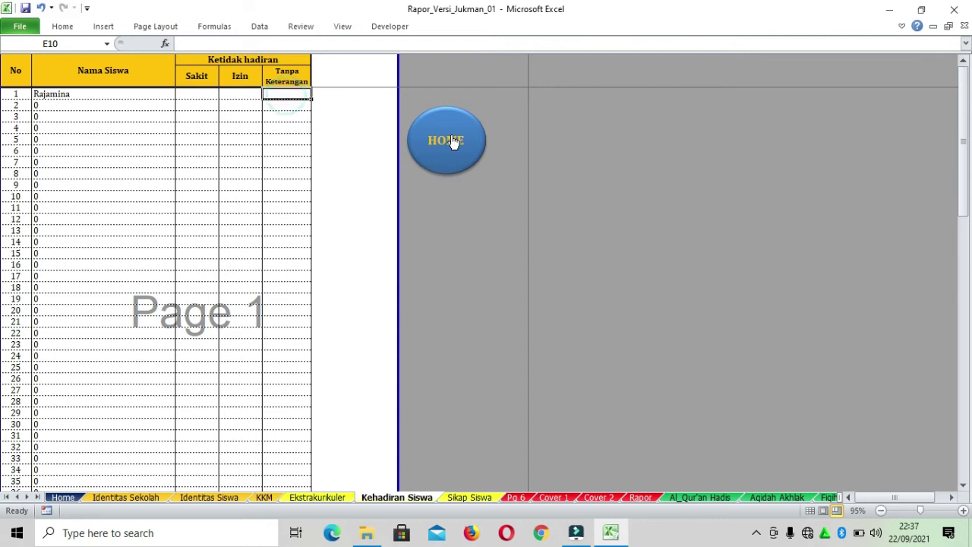
pyautogui.click(453, 143)
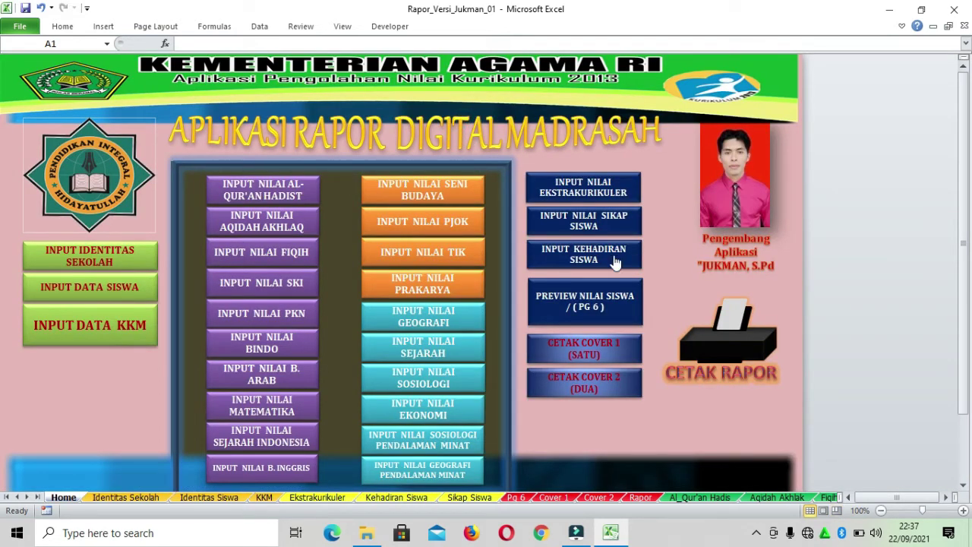
pyautogui.click(601, 311)
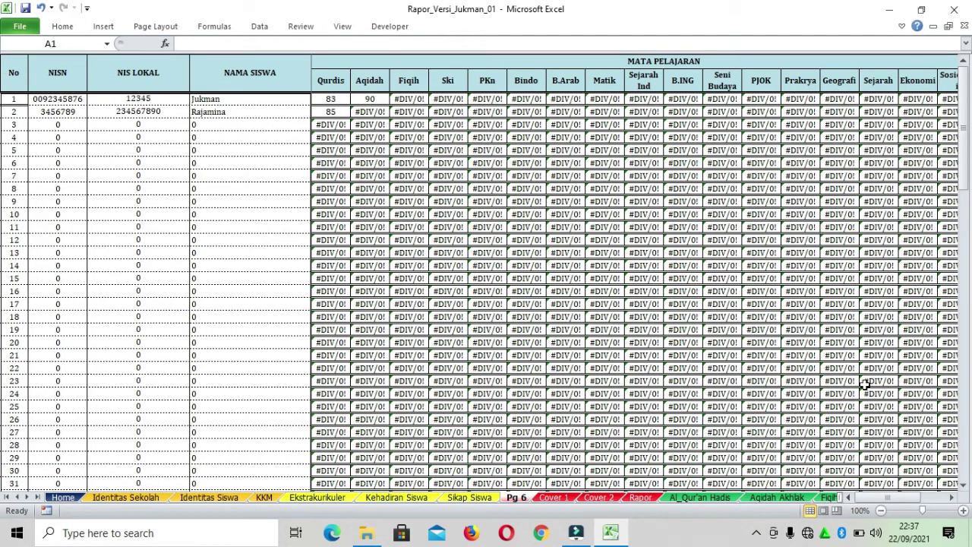
pyautogui.moveTo(882, 498); pyautogui.dragTo(919, 498)
pyautogui.click(855, 151)
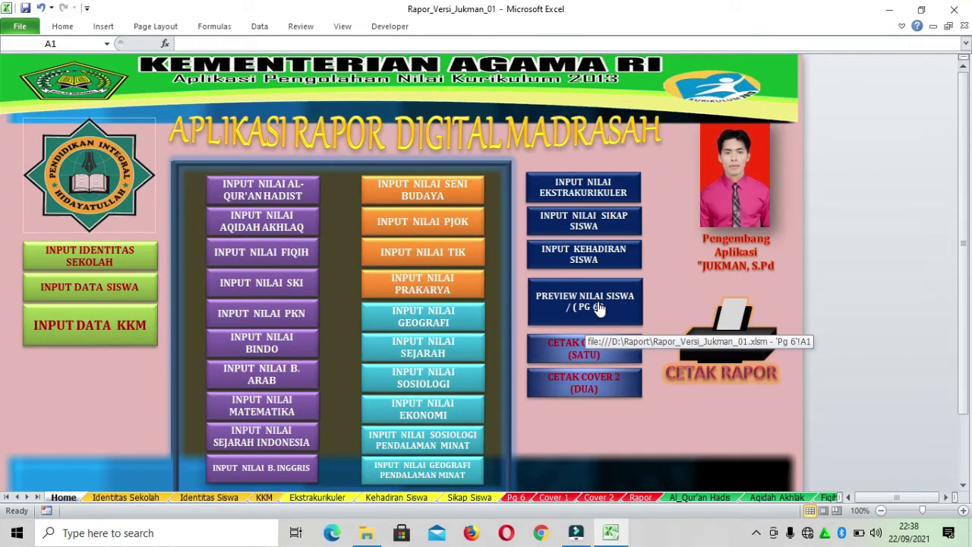
pyautogui.click(603, 308)
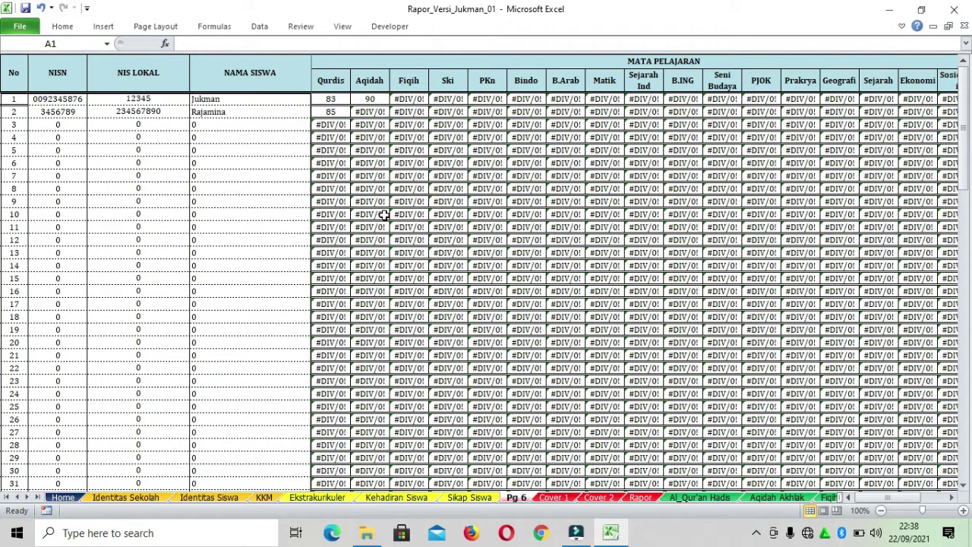
pyautogui.moveTo(894, 498)
pyautogui.mouseDown()
pyautogui.moveTo(928, 497)
pyautogui.moveTo(883, 498)
pyautogui.mouseUp()
pyautogui.moveTo(881, 499)
pyautogui.mouseDown()
pyautogui.moveTo(904, 496)
pyautogui.moveTo(867, 497)
pyautogui.mouseUp()
pyautogui.moveTo(881, 498); pyautogui.dragTo(904, 498)
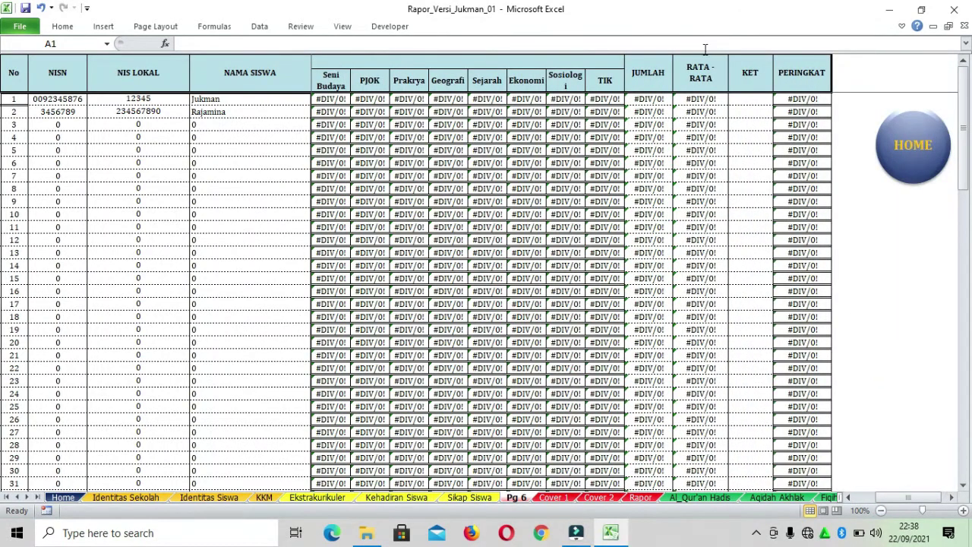
pyautogui.moveTo(690, 98); pyautogui.dragTo(777, 329)
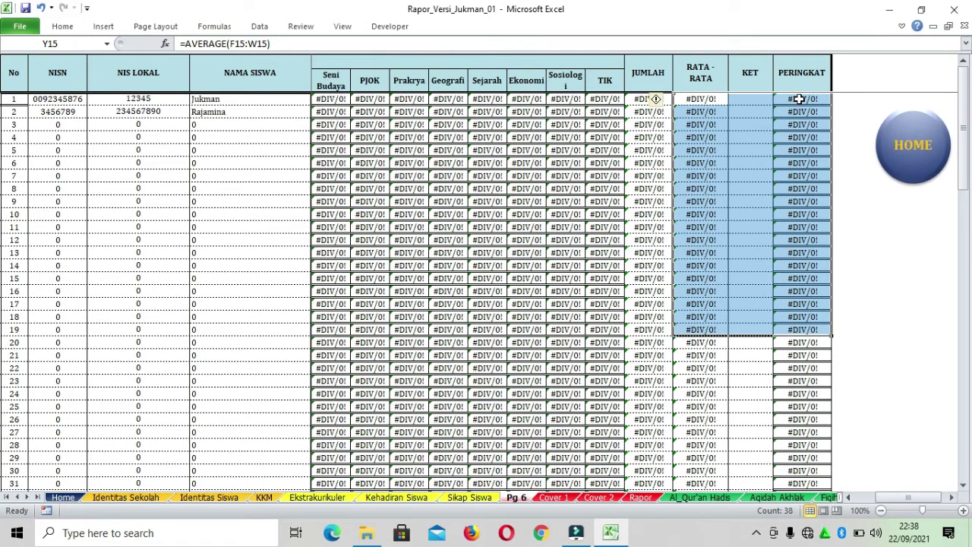
pyautogui.moveTo(917, 497); pyautogui.dragTo(896, 484)
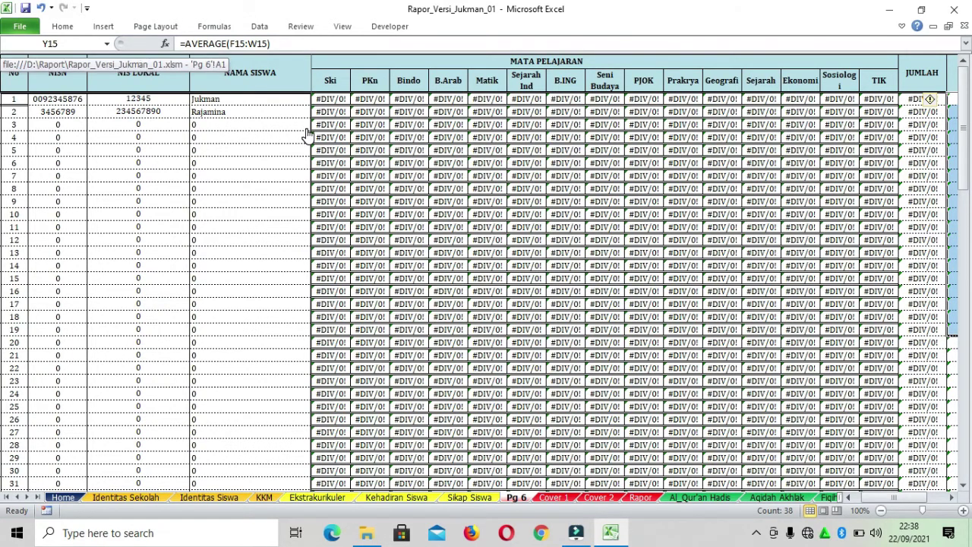
pyautogui.scroll(-4, 357, 126)
pyautogui.scroll(4, 438, 190)
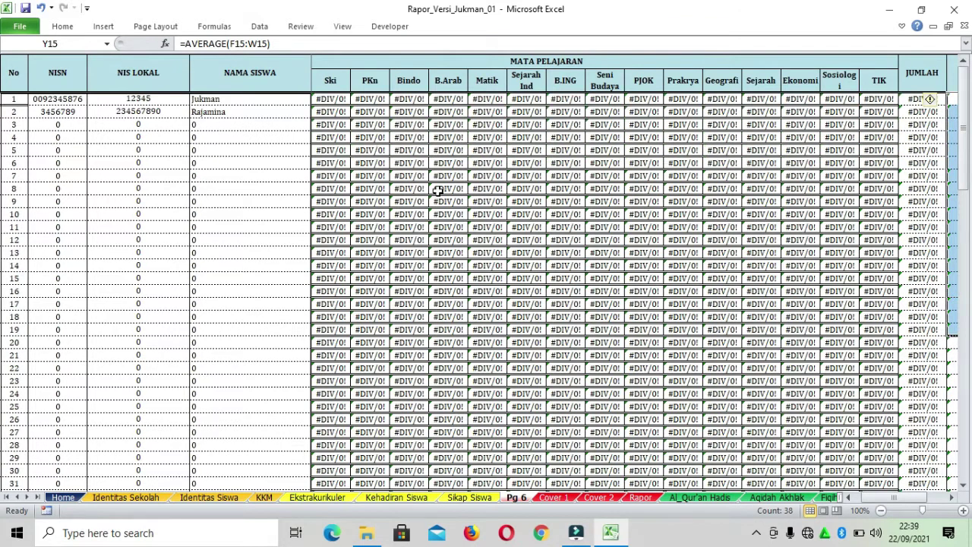
pyautogui.moveTo(882, 498); pyautogui.dragTo(963, 503)
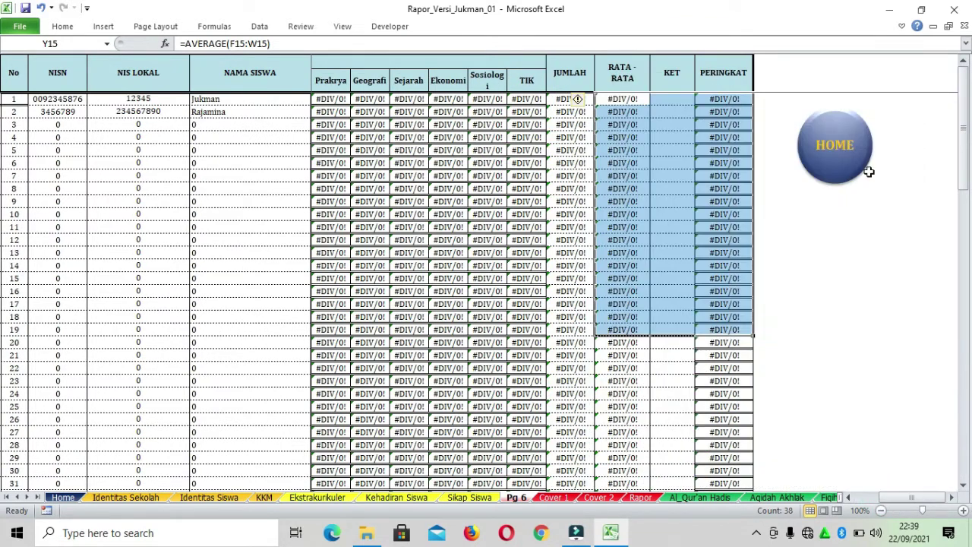
pyautogui.click(849, 156)
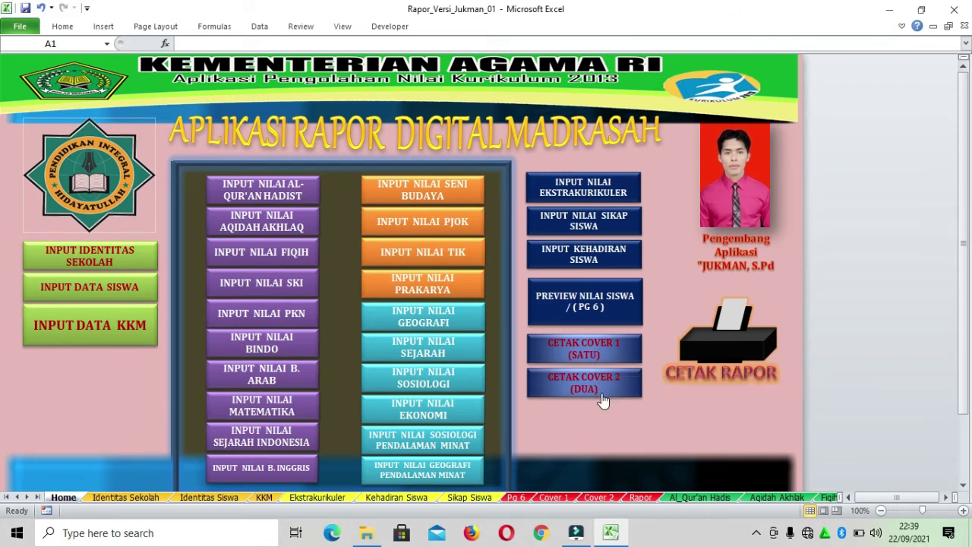
# Open the Cover 1 report sheet and inspect its emblem, RAPOR heading and NPSN cells
pyautogui.click(618, 352)
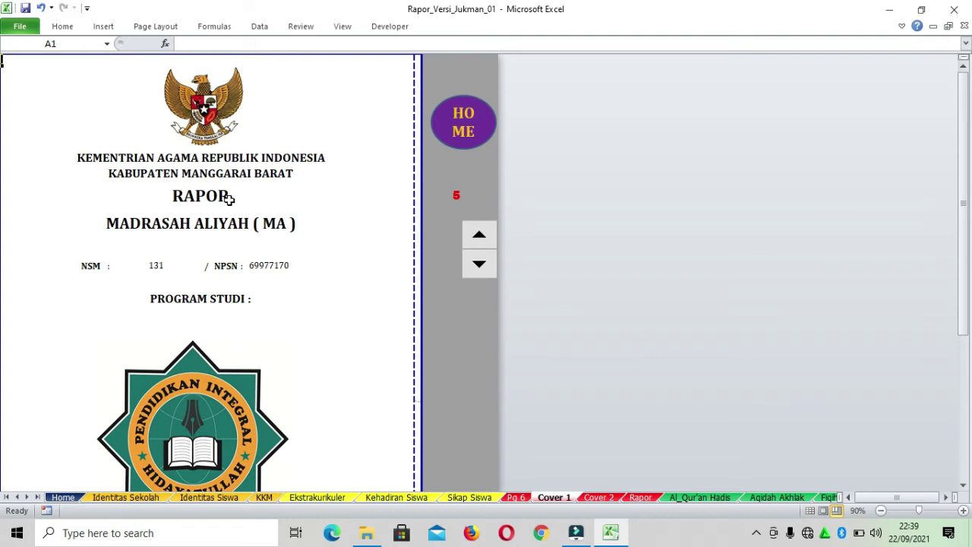
pyautogui.scroll(-10, 286, 194)
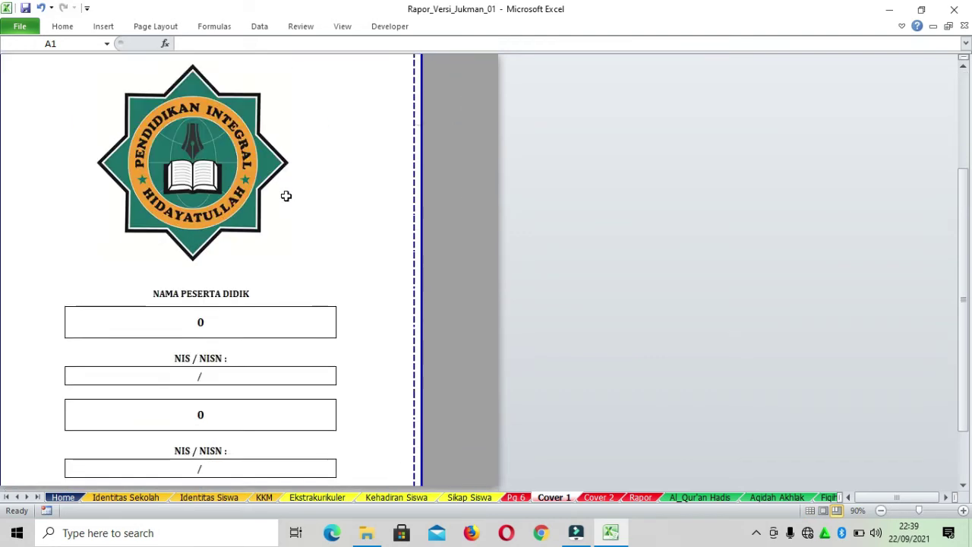
pyautogui.scroll(10, 286, 201)
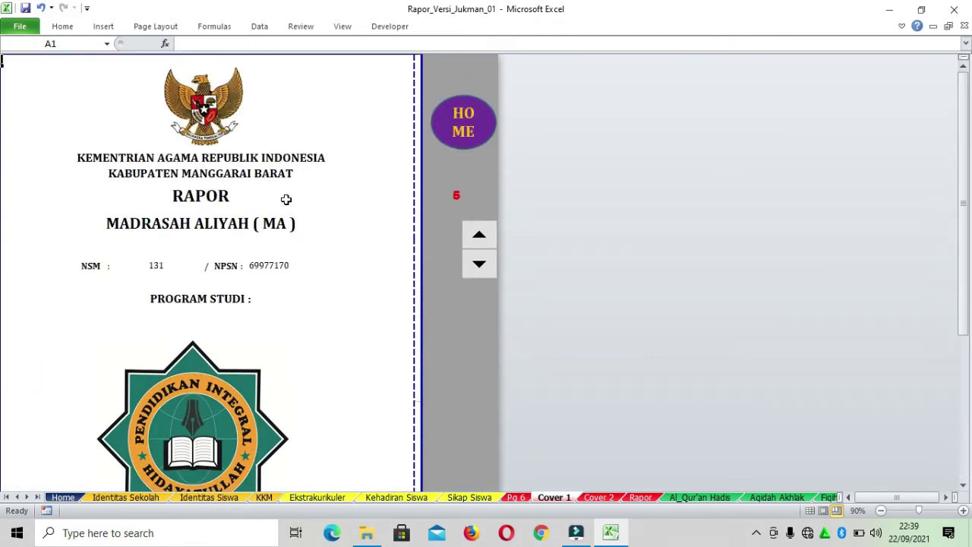
pyautogui.click(275, 111)
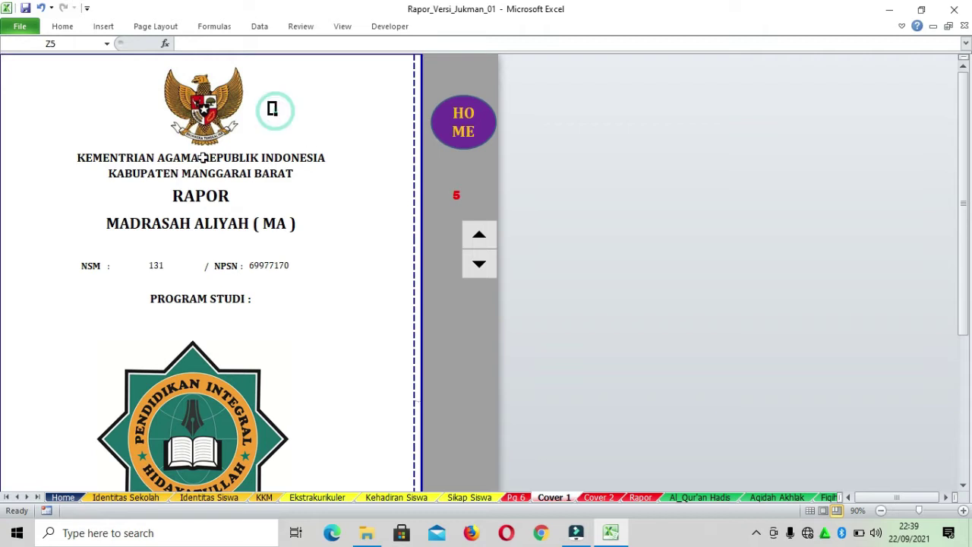
pyautogui.click(97, 195)
pyautogui.click(316, 274)
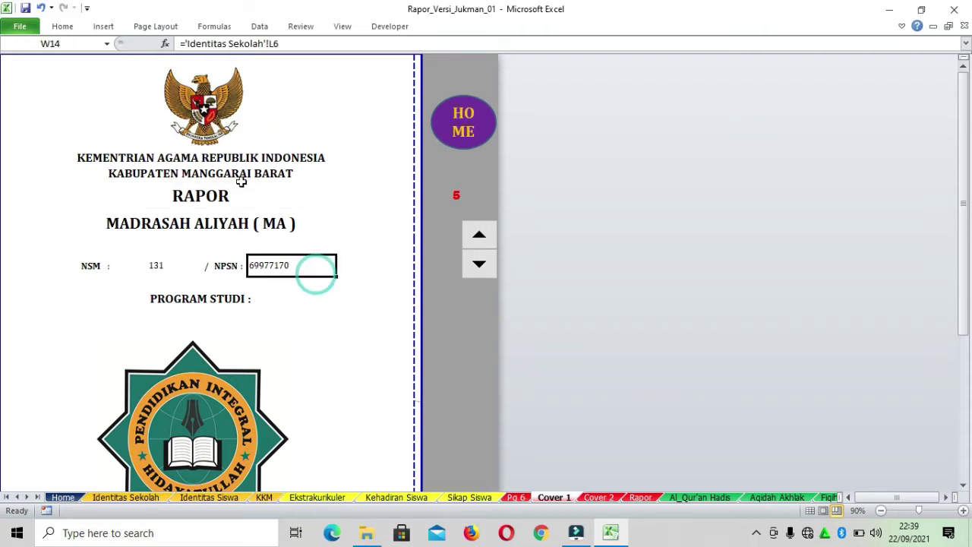
pyautogui.scroll(-1, 282, 168)
pyautogui.scroll(1, 281, 169)
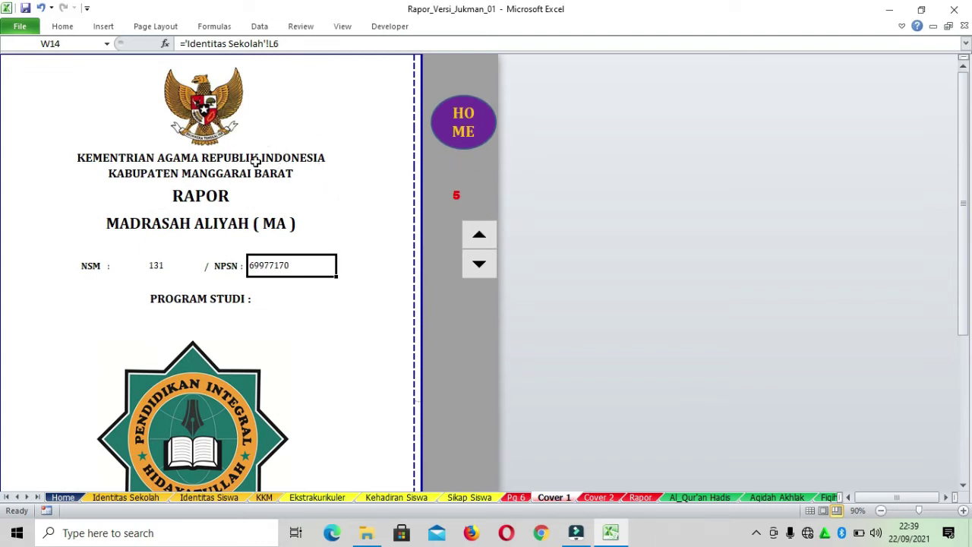
pyautogui.scroll(-3, 224, 199)
pyautogui.scroll(3, 227, 202)
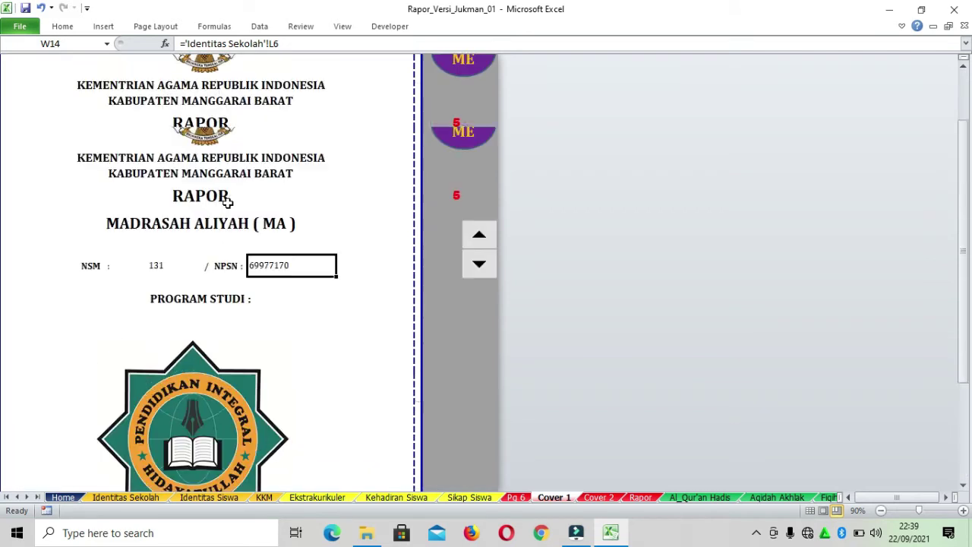
# Step the cover's student number down to 1, then forward one record and check the number cell
pyautogui.click(481, 263)
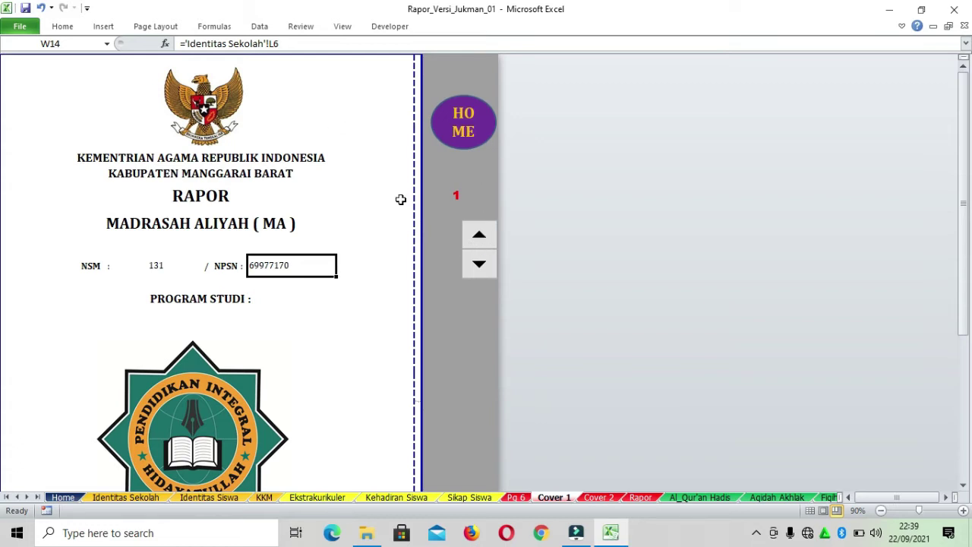
pyautogui.scroll(-10, 321, 248)
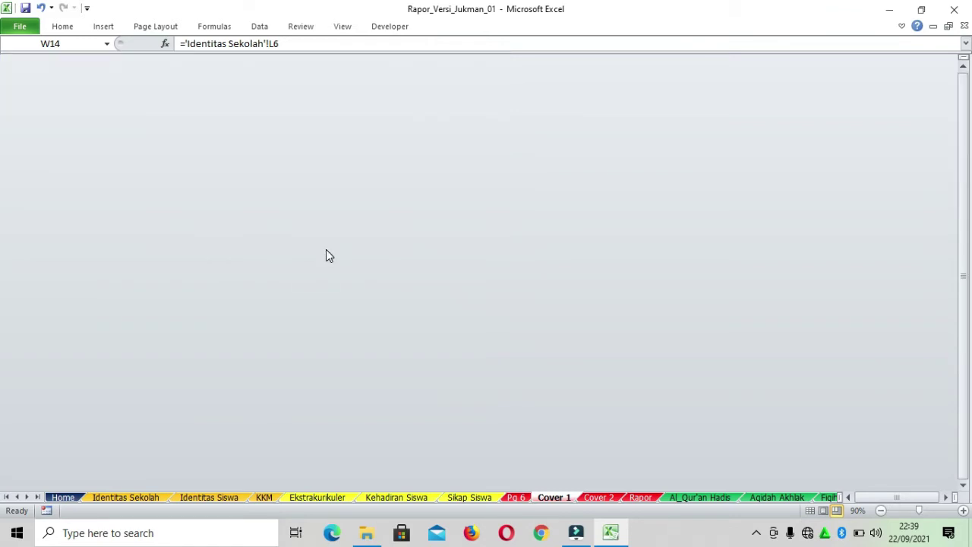
pyautogui.scroll(6, 327, 251)
pyautogui.scroll(6, 327, 251)
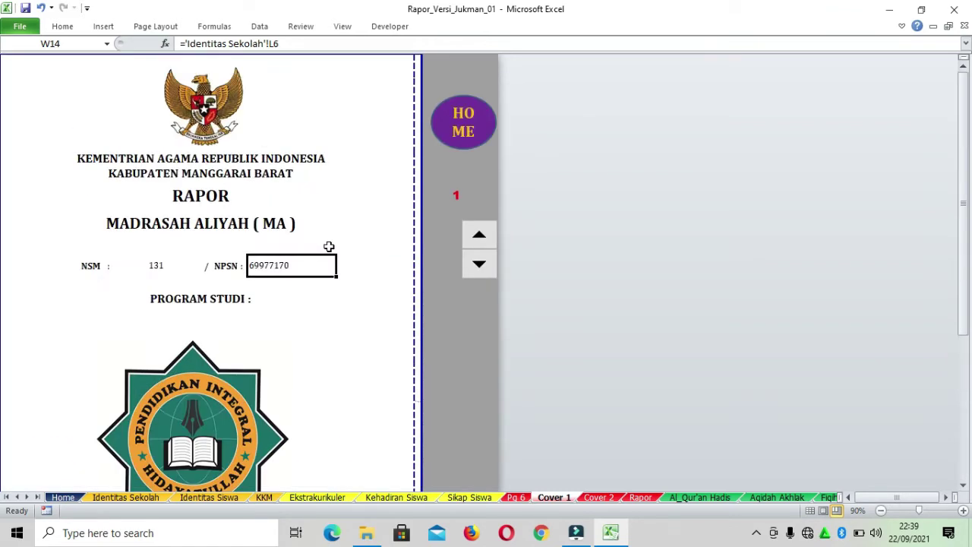
pyautogui.click(481, 238)
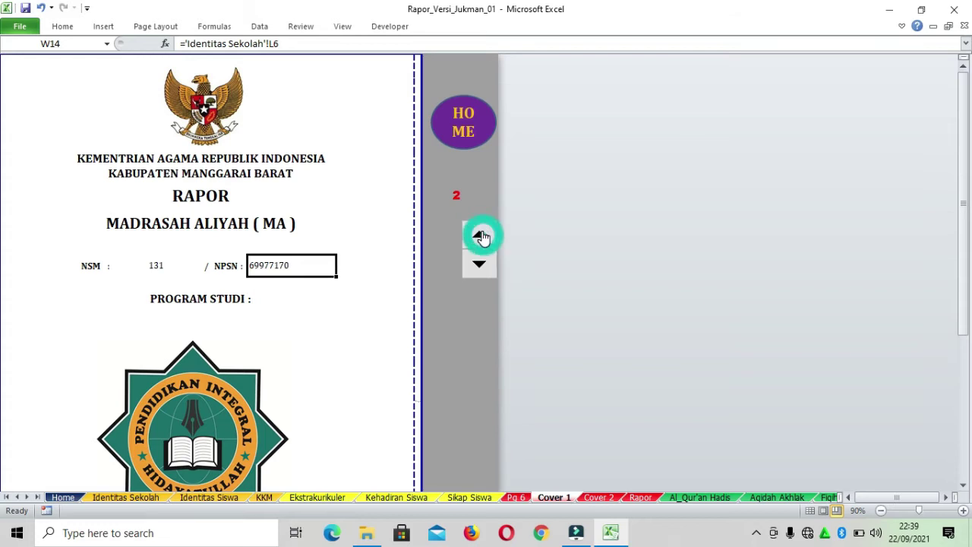
pyautogui.click(454, 194)
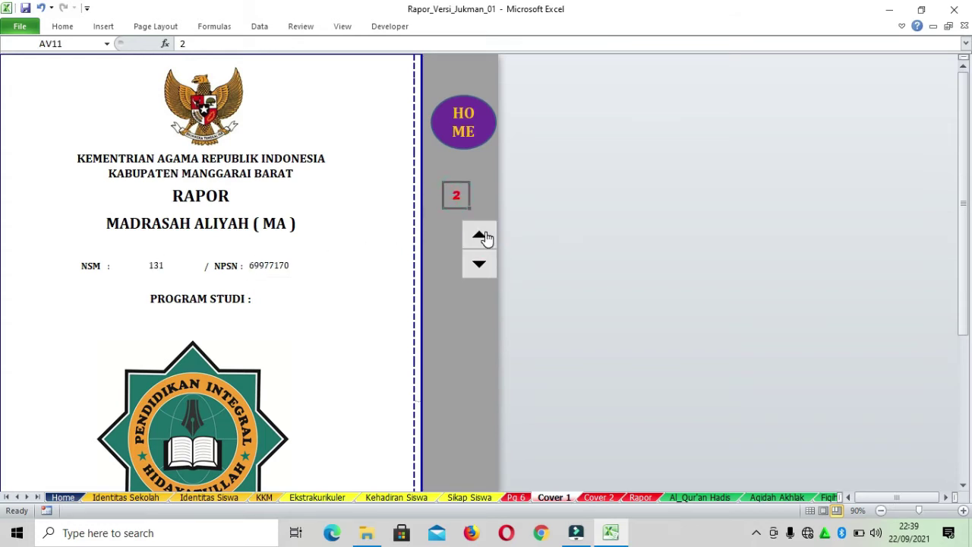
pyautogui.scroll(-7, 278, 269)
pyautogui.scroll(1, 420, 241)
pyautogui.scroll(7, 420, 241)
# Step back to the first student, then advance the cover's student number to 5
pyautogui.click(481, 268)
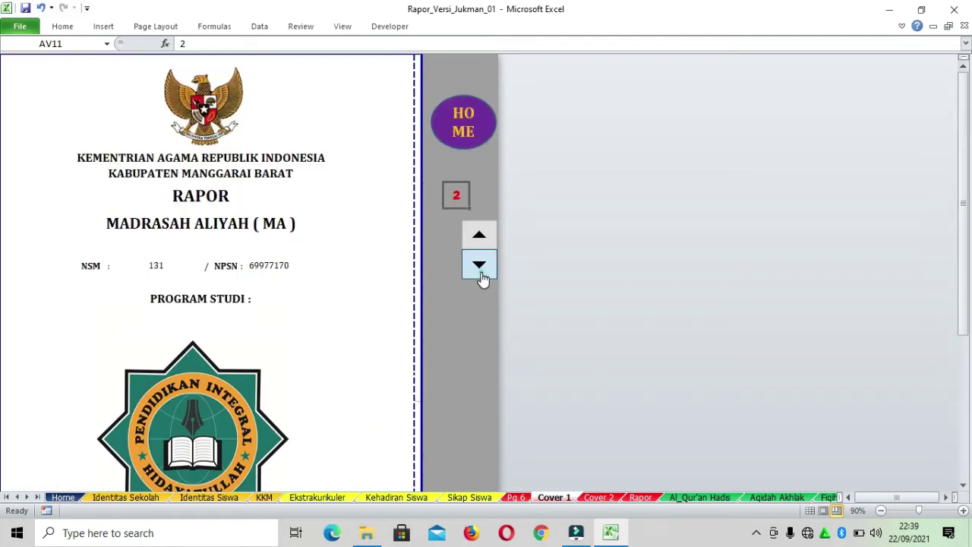
pyautogui.scroll(-1, 277, 290)
pyautogui.scroll(-5, 277, 290)
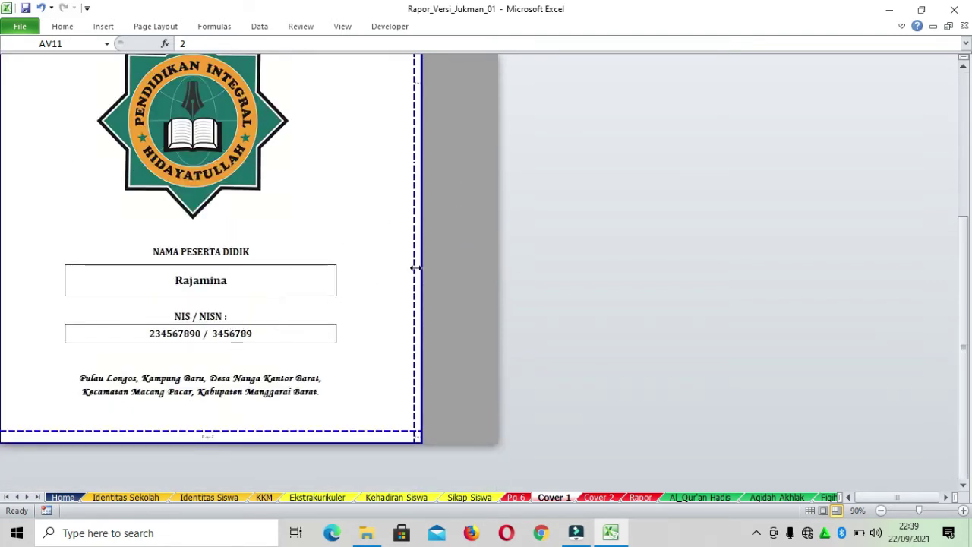
pyautogui.scroll(-1, 464, 215)
pyautogui.scroll(5, 464, 215)
pyautogui.click(478, 230)
pyautogui.scroll(-5, 327, 264)
pyautogui.scroll(5, 488, 200)
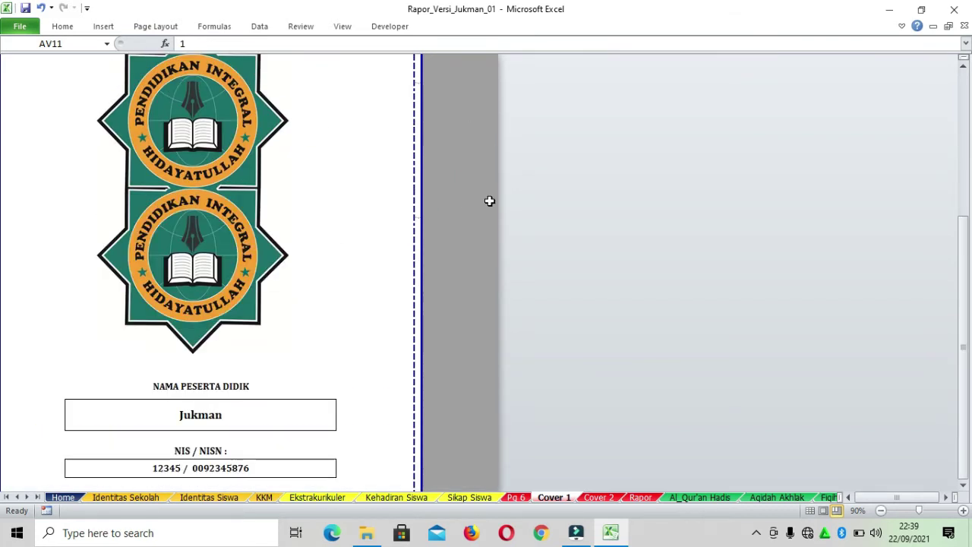
pyautogui.click(480, 236)
pyautogui.click(481, 237)
pyautogui.click(481, 237)
pyautogui.click(481, 237)
# Inspect the lookup formula behind the student name, then return to the Home dashboard
pyautogui.scroll(-5, 357, 243)
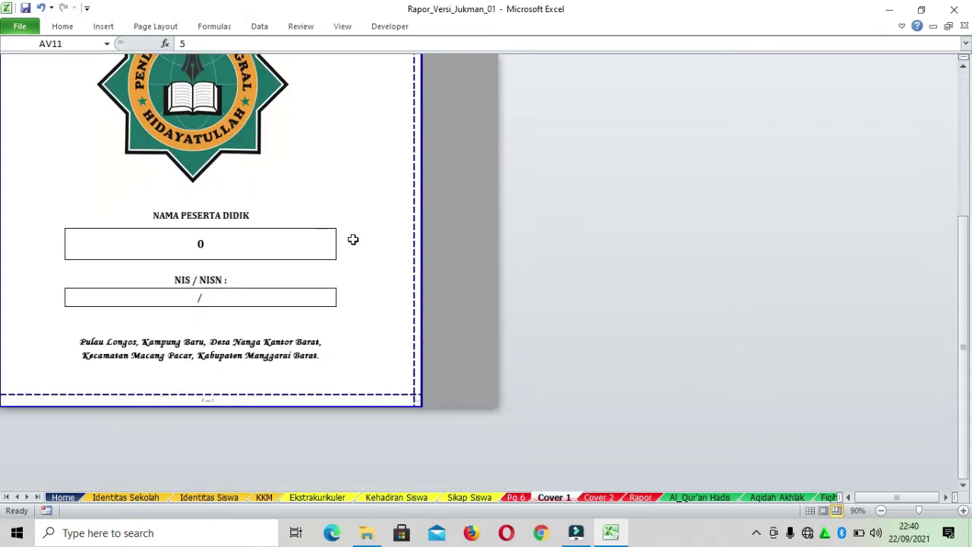
pyautogui.click(224, 245)
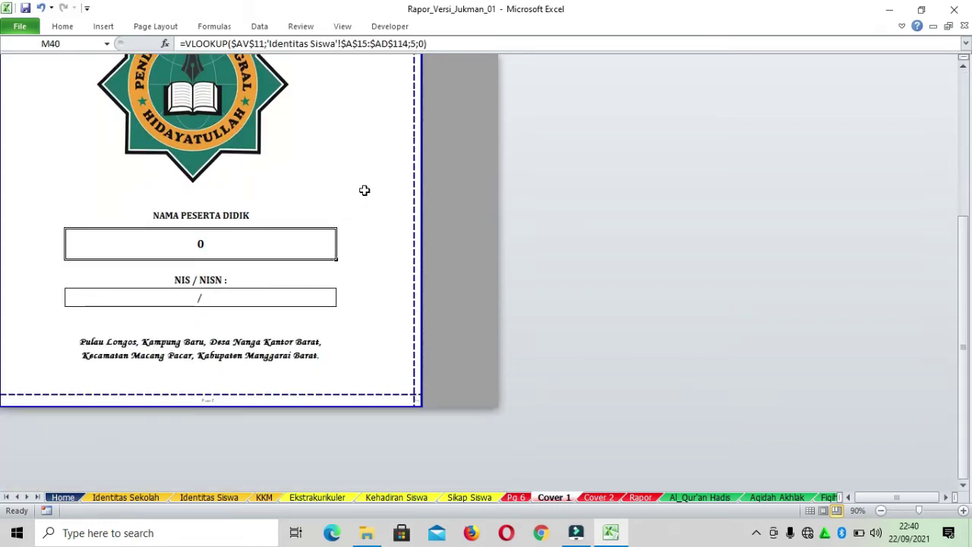
pyautogui.scroll(1, 365, 190)
pyautogui.scroll(3, 365, 190)
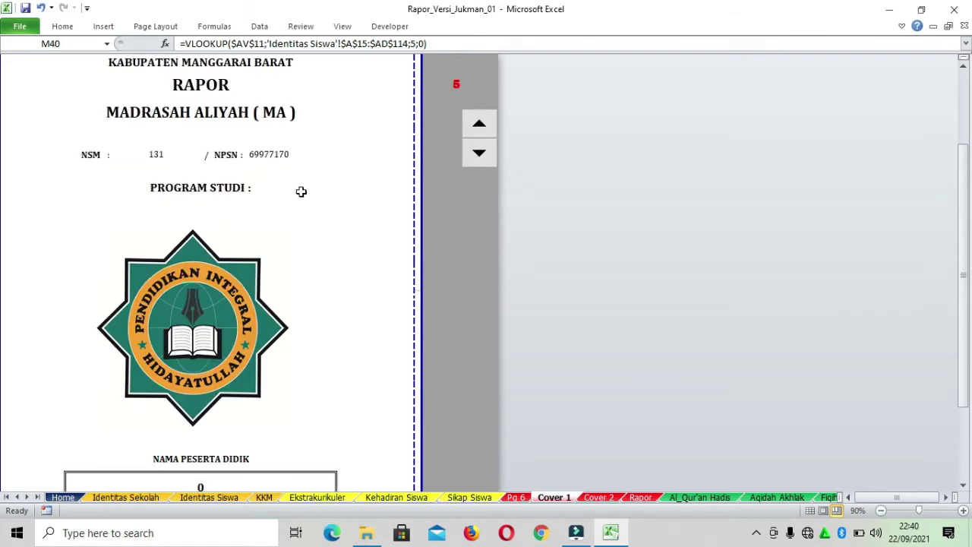
pyautogui.scroll(-3, 250, 291)
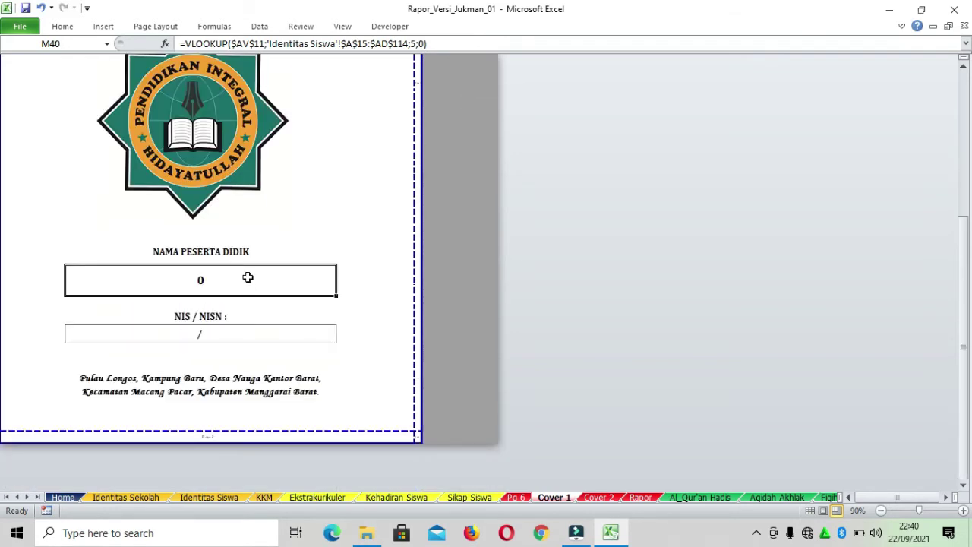
pyautogui.scroll(4, 371, 261)
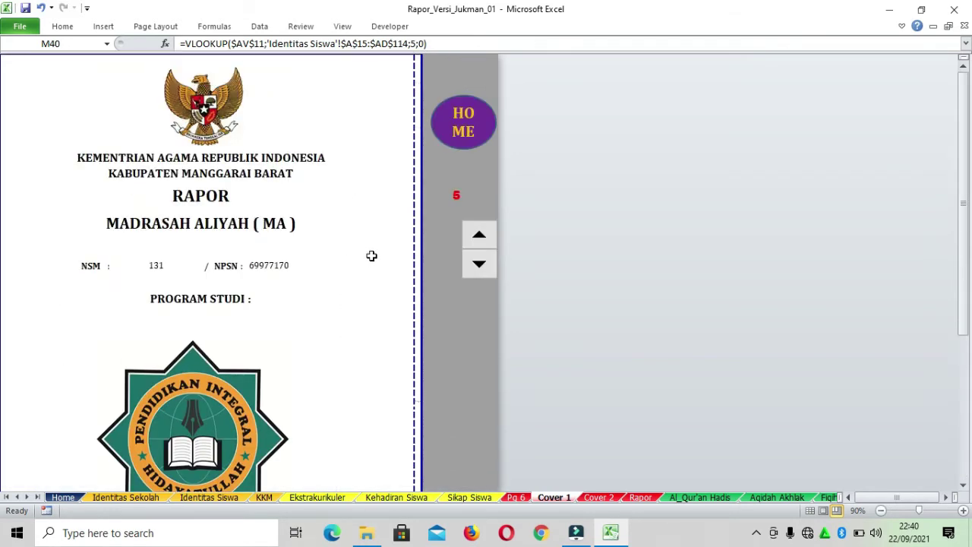
pyautogui.click(482, 123)
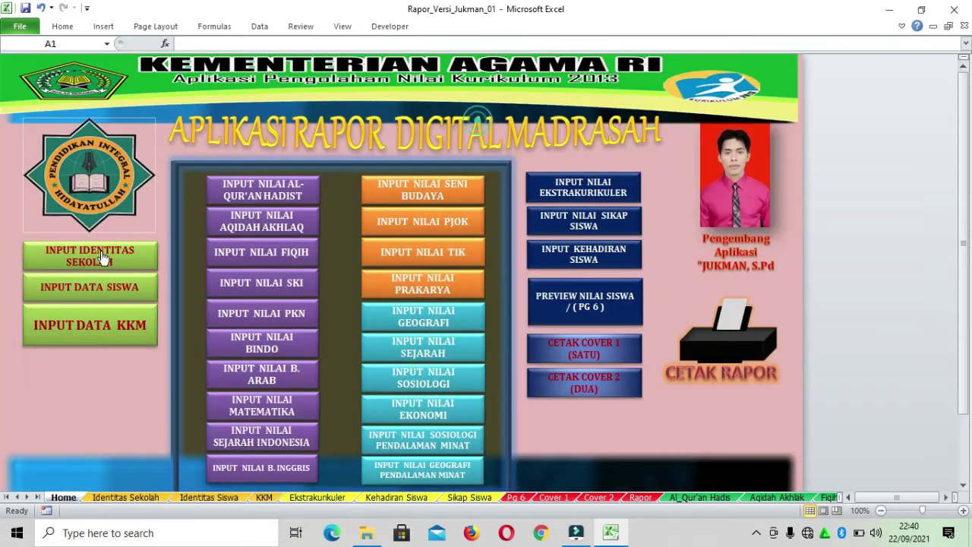
# Open Cover 2 from Home and set its record counter to 1, showing the first student's identity and parents
pyautogui.click(597, 381)
pyautogui.scroll(4, 341, 258)
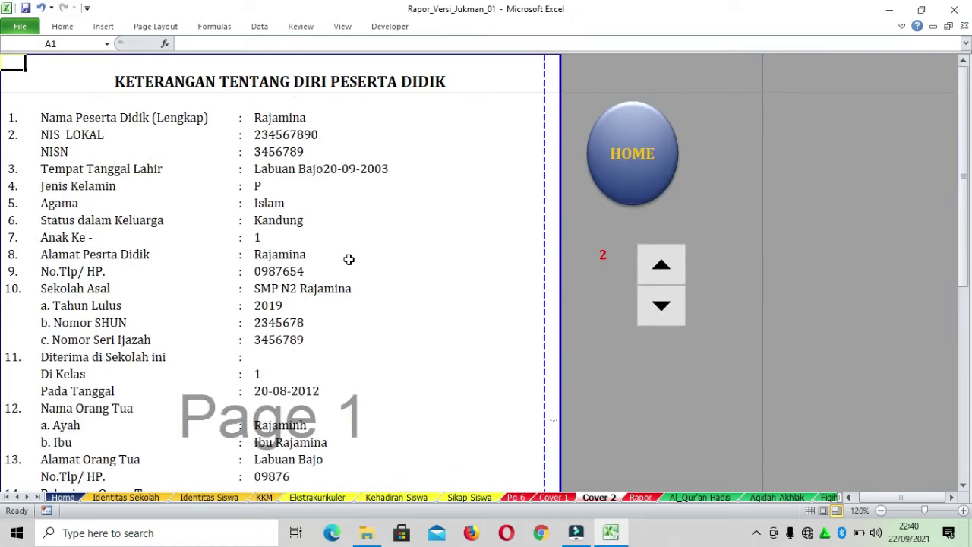
pyautogui.click(662, 266)
pyautogui.click(658, 308)
pyautogui.click(658, 310)
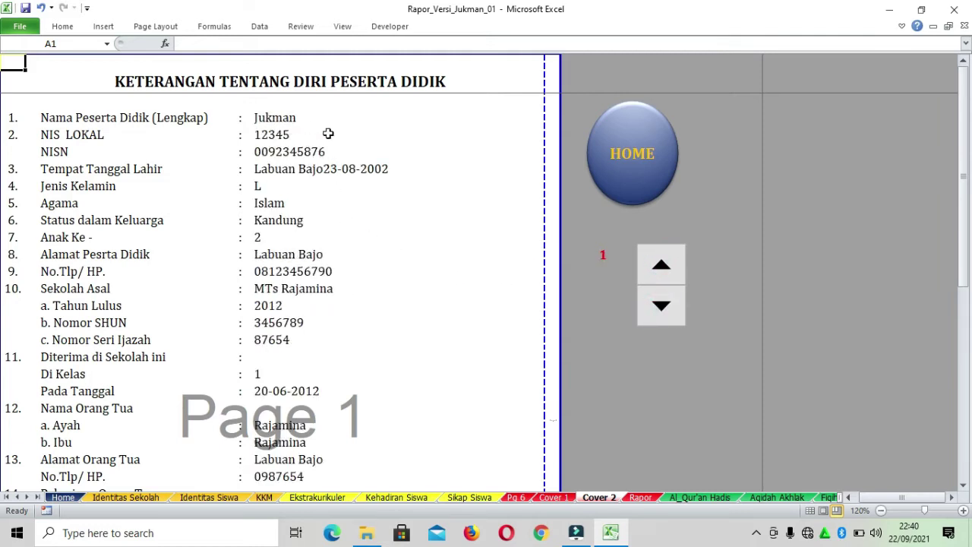
pyautogui.scroll(-7, 328, 134)
pyautogui.scroll(6, 350, 162)
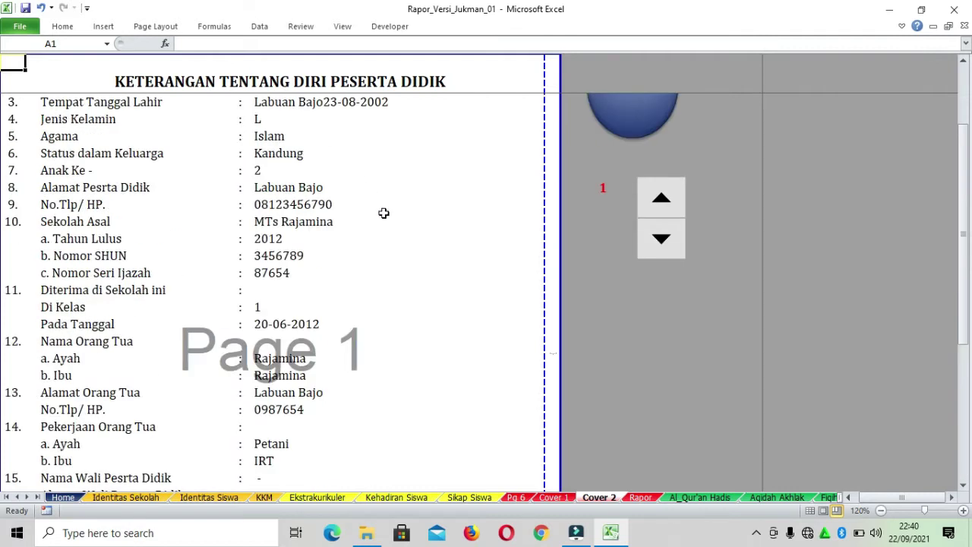
pyautogui.scroll(1, 384, 214)
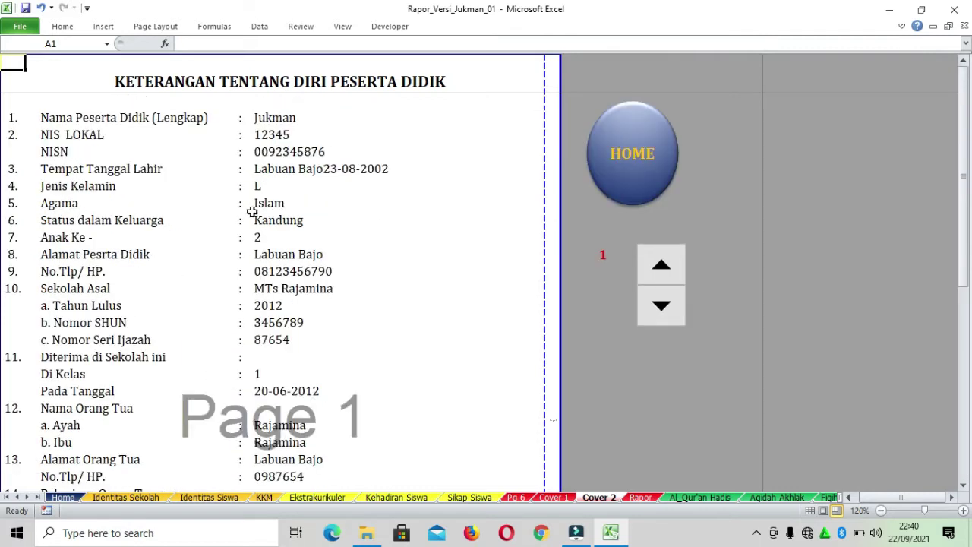
pyautogui.scroll(-6, 342, 228)
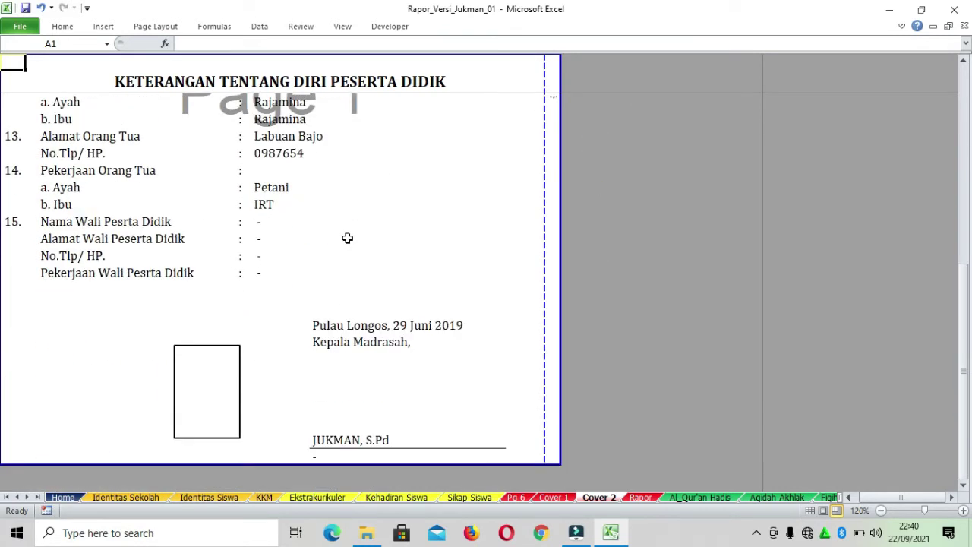
pyautogui.scroll(6, 347, 237)
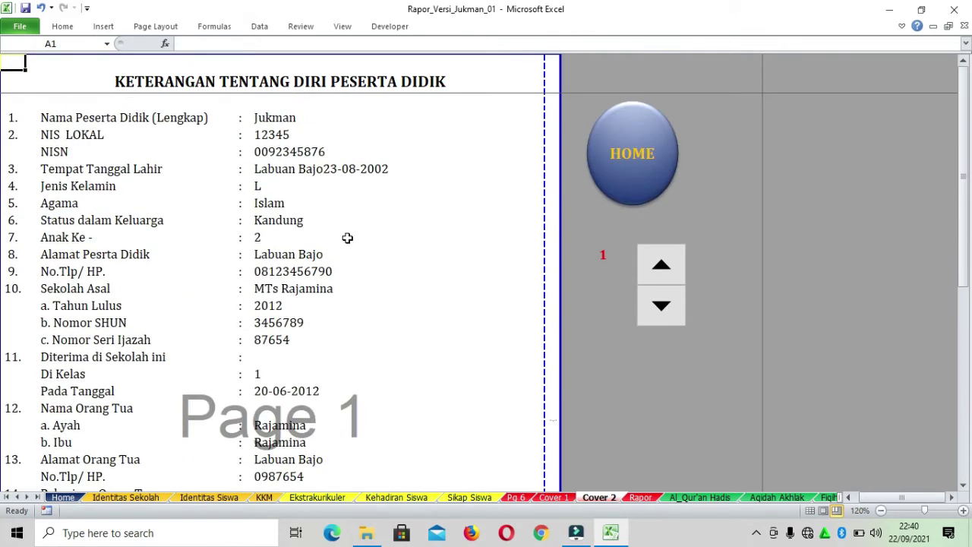
pyautogui.scroll(-6, 369, 201)
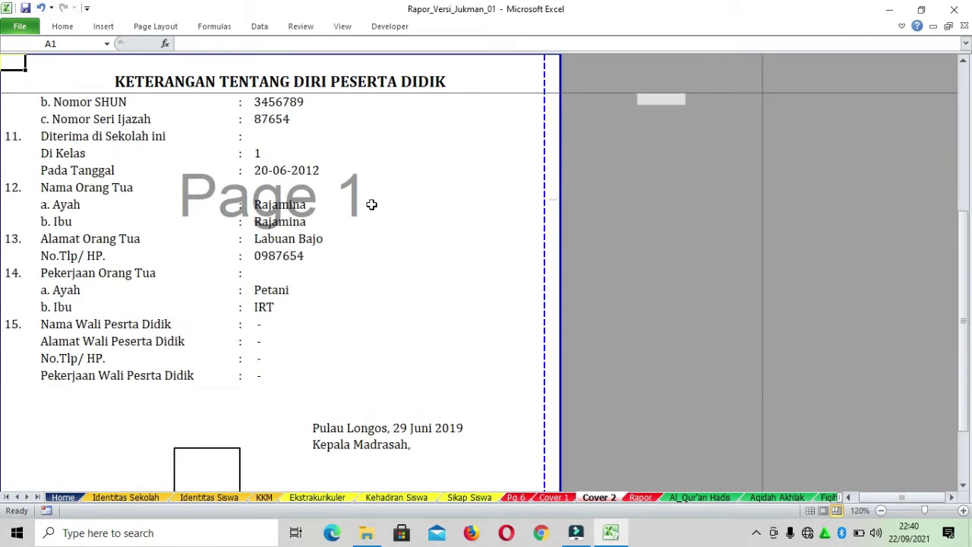
pyautogui.scroll(6, 372, 204)
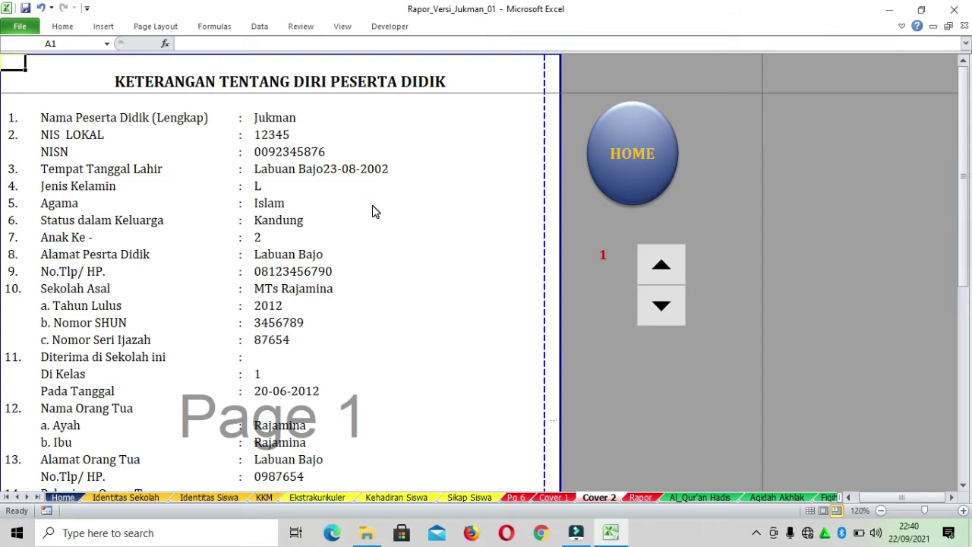
# Preview the Cover 2 printout for record 1 (page 1 of 2), then close the preview
pyautogui.hotkey('ctrl', 'p')
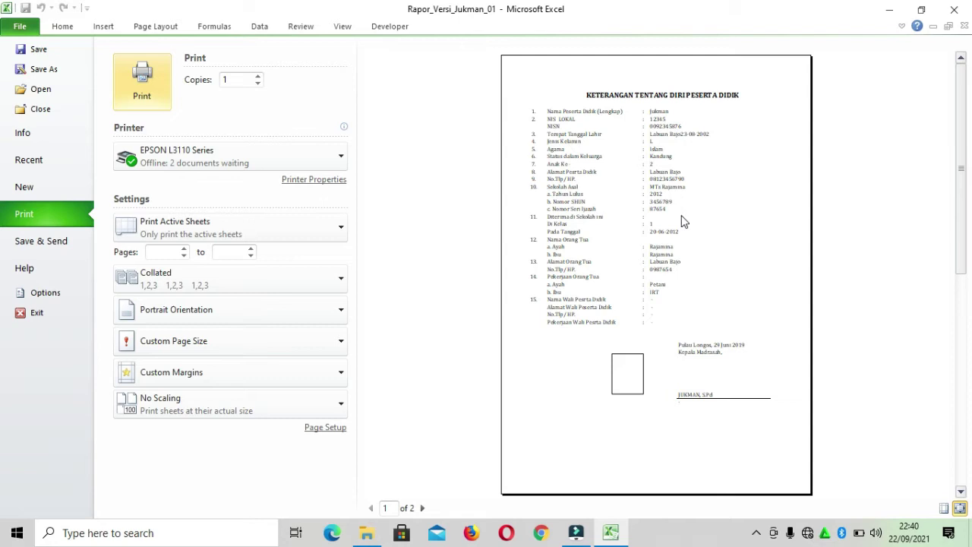
pyautogui.scroll(-1, 680, 224)
pyautogui.scroll(1, 682, 231)
pyautogui.click(67, 24)
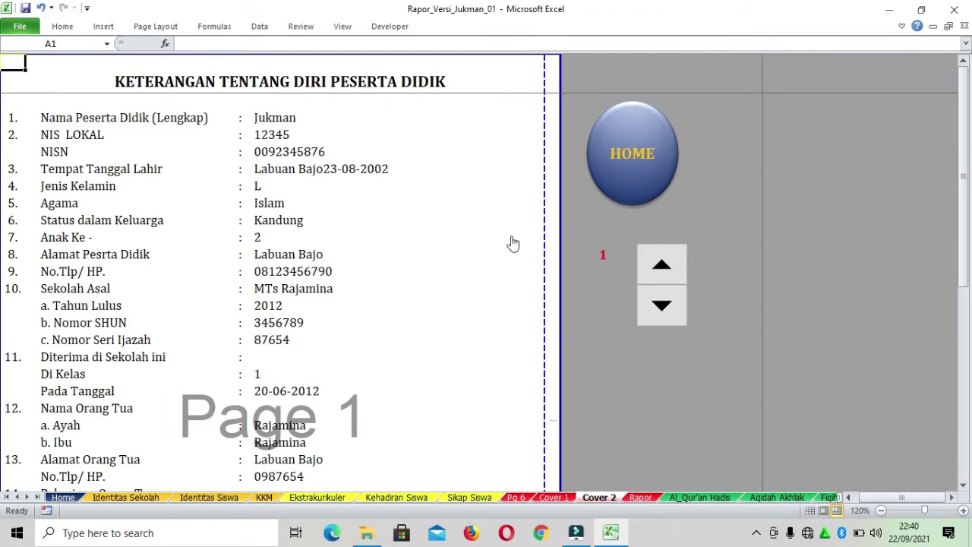
# Page forward and back through Cover 2 records and select the detail values from name to Di Kelas
pyautogui.click(289, 119)
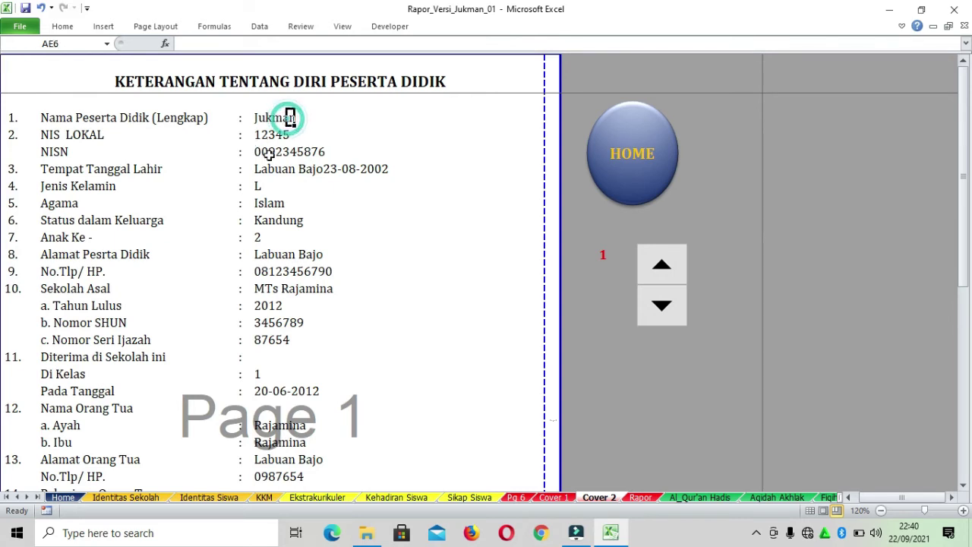
pyautogui.click(663, 269)
pyautogui.click(663, 269)
pyautogui.click(664, 269)
pyautogui.click(664, 269)
pyautogui.click(663, 269)
pyautogui.click(663, 268)
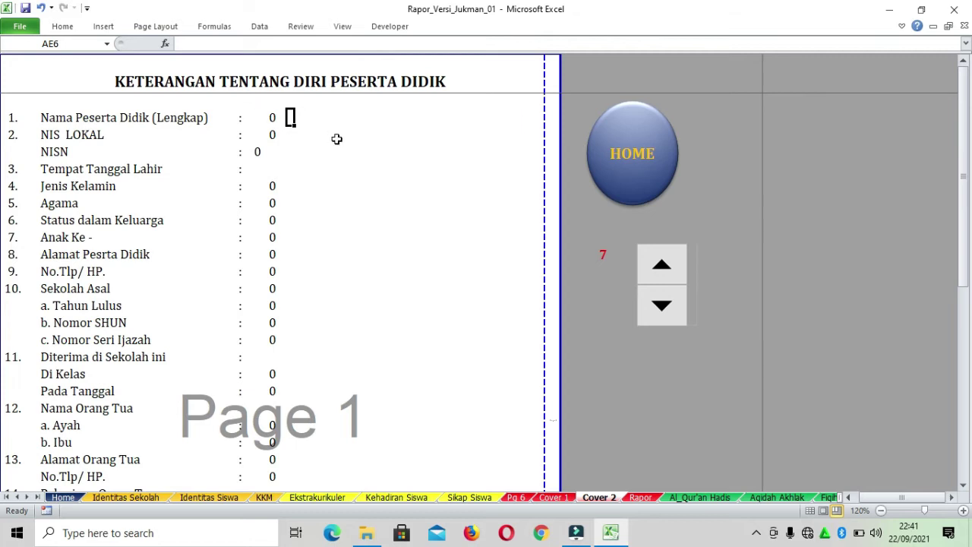
pyautogui.click(652, 308)
pyautogui.click(652, 307)
pyautogui.click(655, 307)
pyautogui.moveTo(257, 118); pyautogui.dragTo(276, 377)
# Set the Cover 2 record back to 1 and return to the Home dashboard
pyautogui.click(663, 307)
pyautogui.click(663, 311)
pyautogui.click(666, 312)
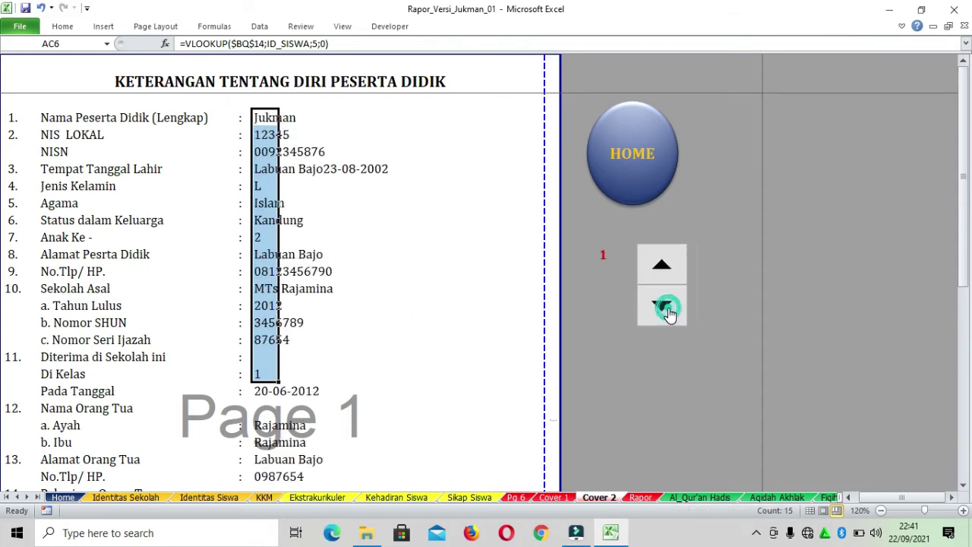
pyautogui.click(667, 311)
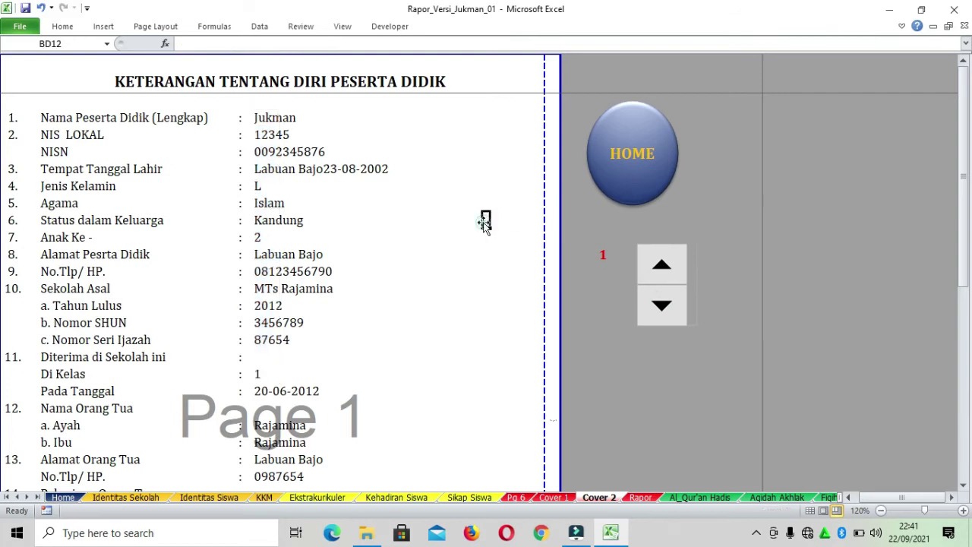
pyautogui.click(618, 160)
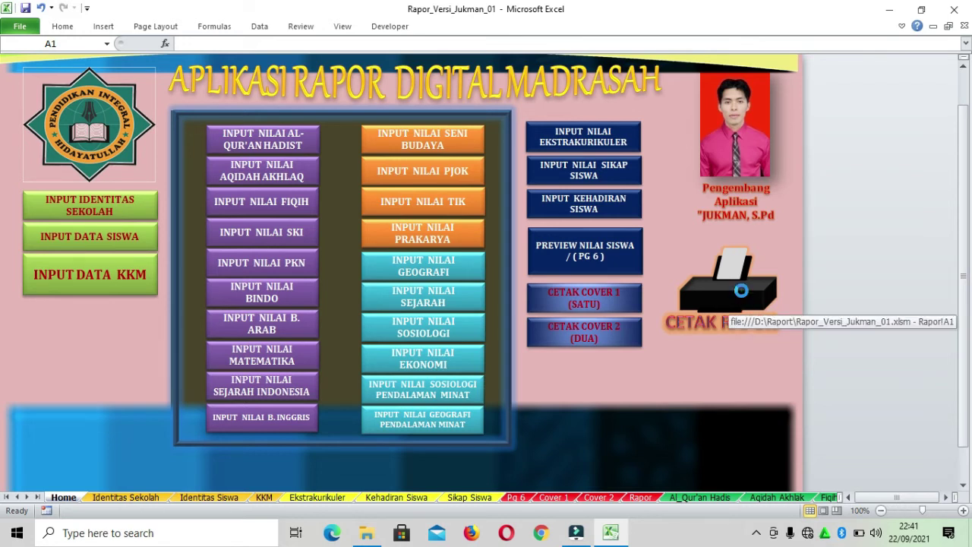
pyautogui.click(744, 304)
pyautogui.scroll(-10, 384, 297)
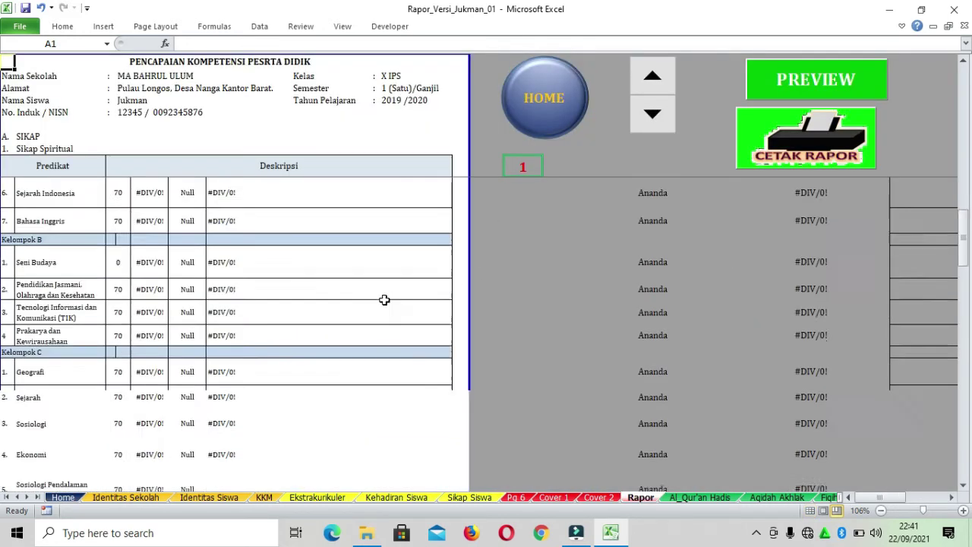
pyautogui.scroll(-6, 338, 299)
pyautogui.scroll(7, 338, 298)
pyautogui.scroll(15, 340, 304)
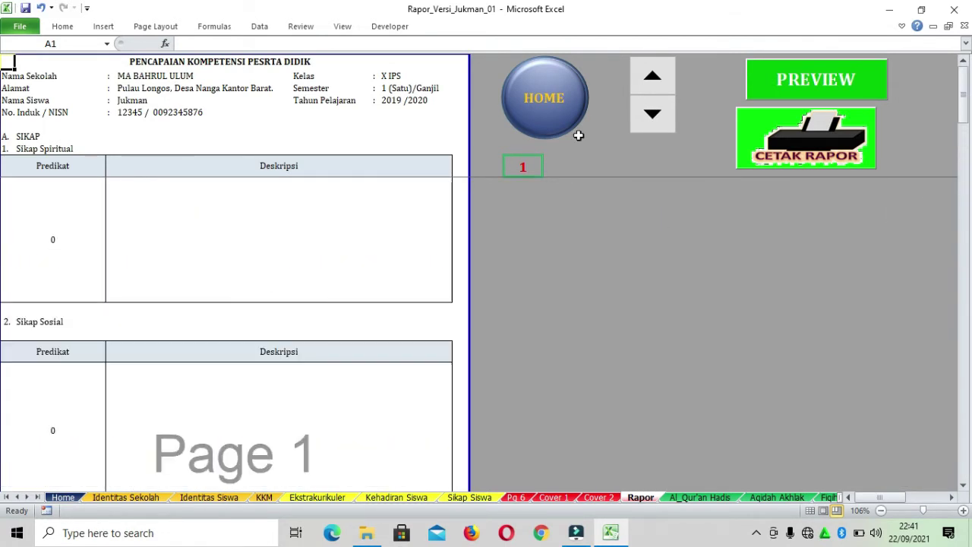
pyautogui.click(653, 76)
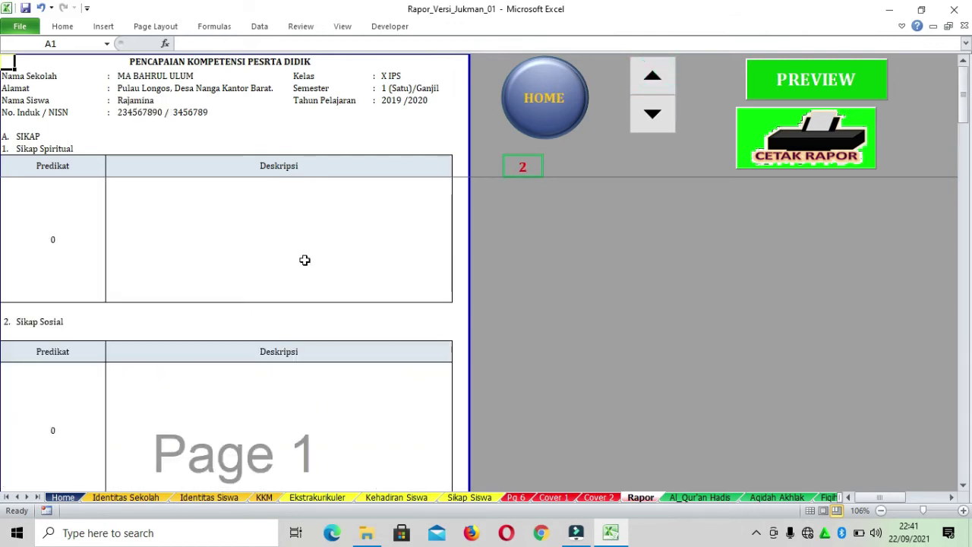
pyautogui.click(660, 117)
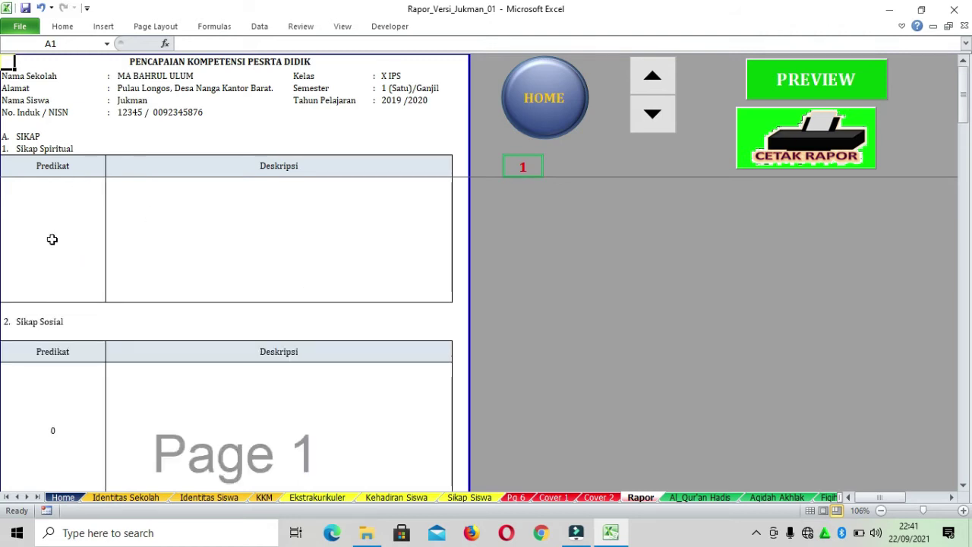
pyautogui.click(52, 239)
pyautogui.click(271, 212)
pyautogui.click(48, 222)
pyautogui.click(198, 240)
pyautogui.click(72, 392)
pyautogui.click(276, 400)
pyautogui.click(77, 243)
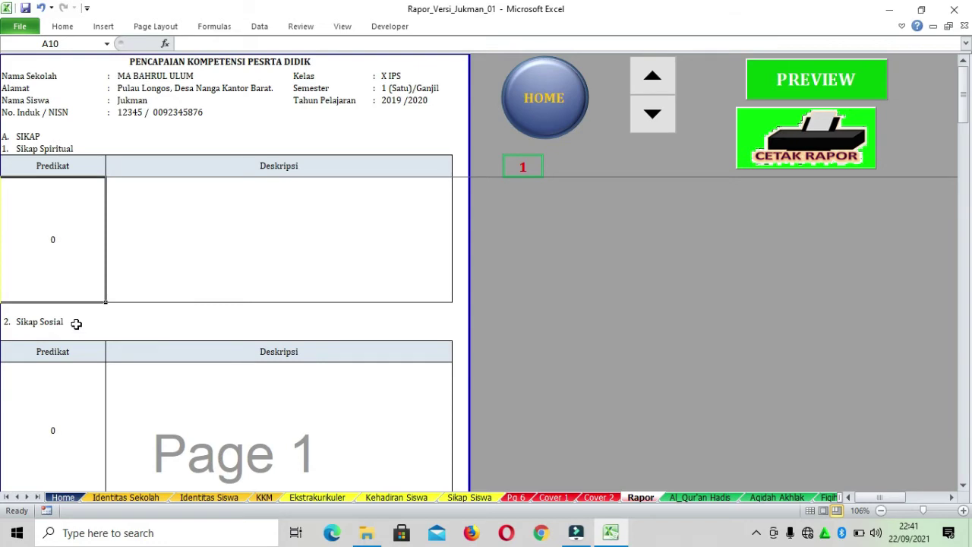
pyautogui.click(653, 120)
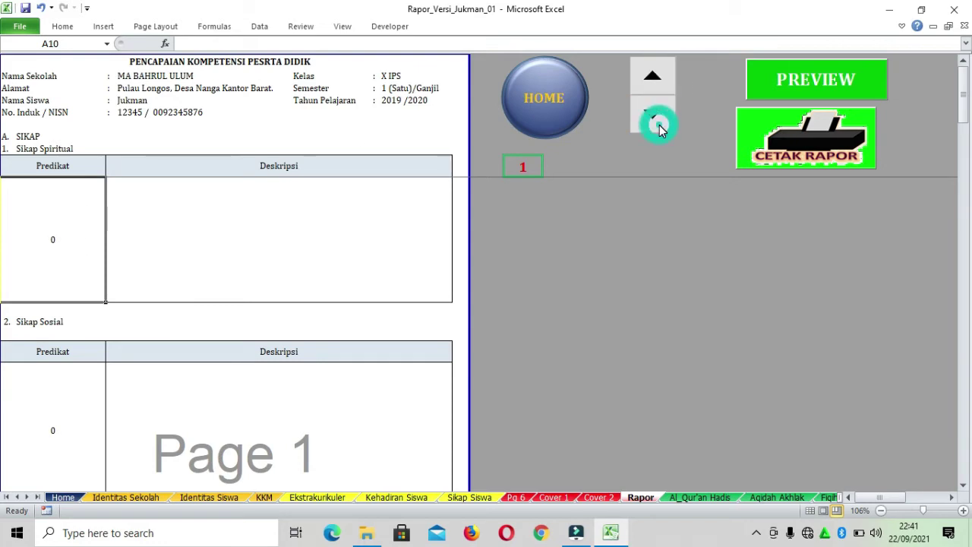
pyautogui.click(660, 81)
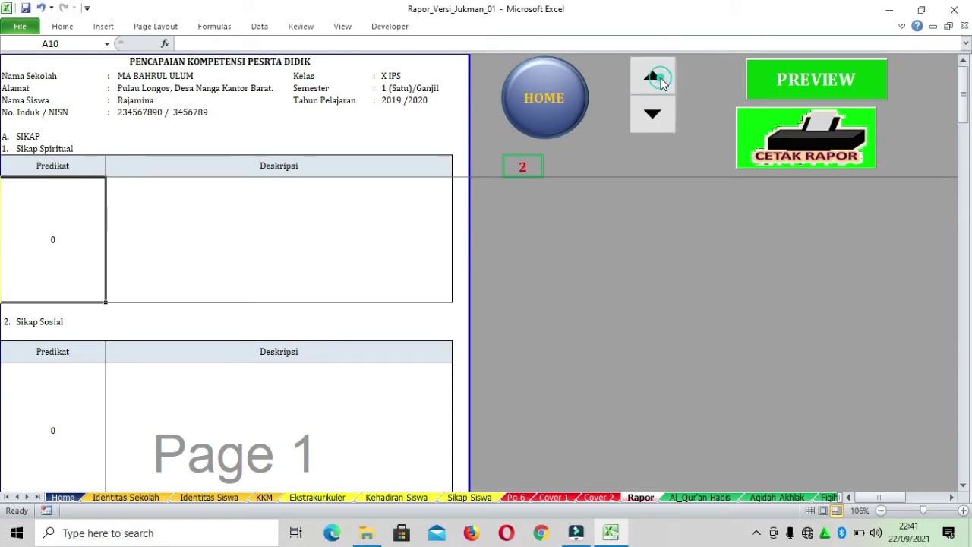
pyautogui.click(650, 122)
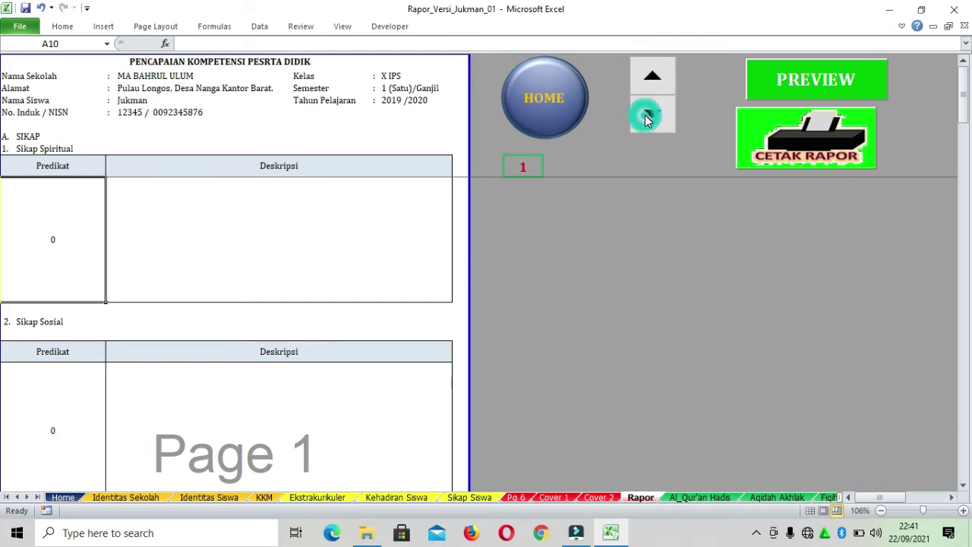
pyautogui.click(659, 77)
pyautogui.click(653, 116)
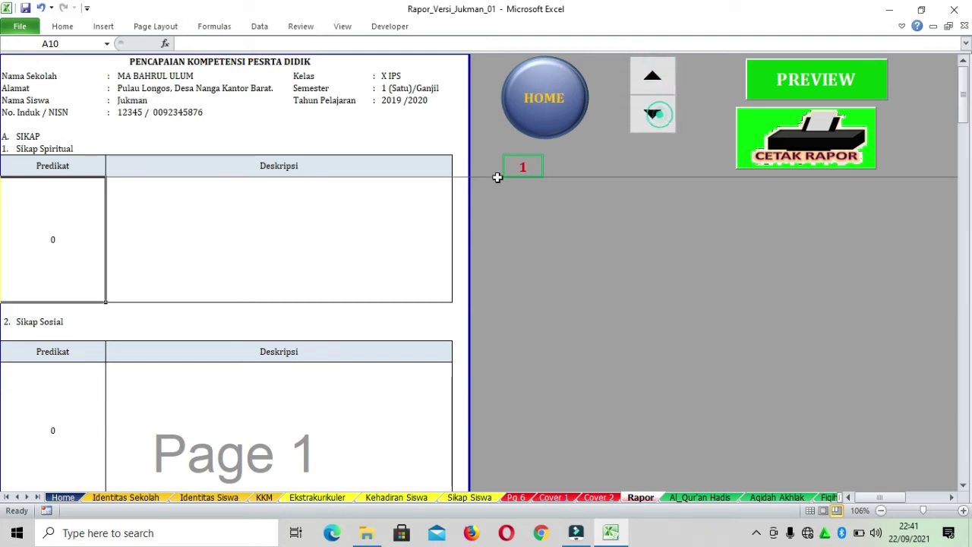
pyautogui.click(362, 221)
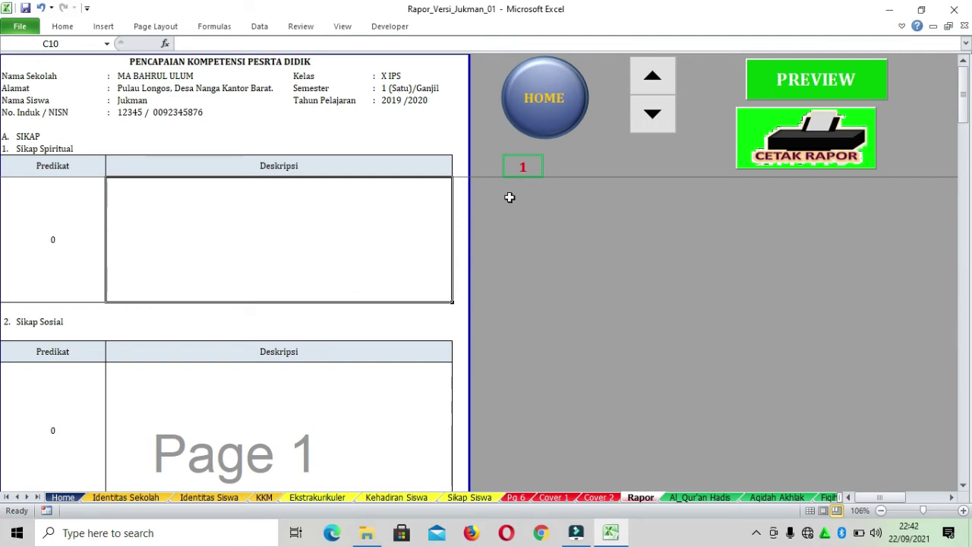
pyautogui.scroll(-5, 384, 220)
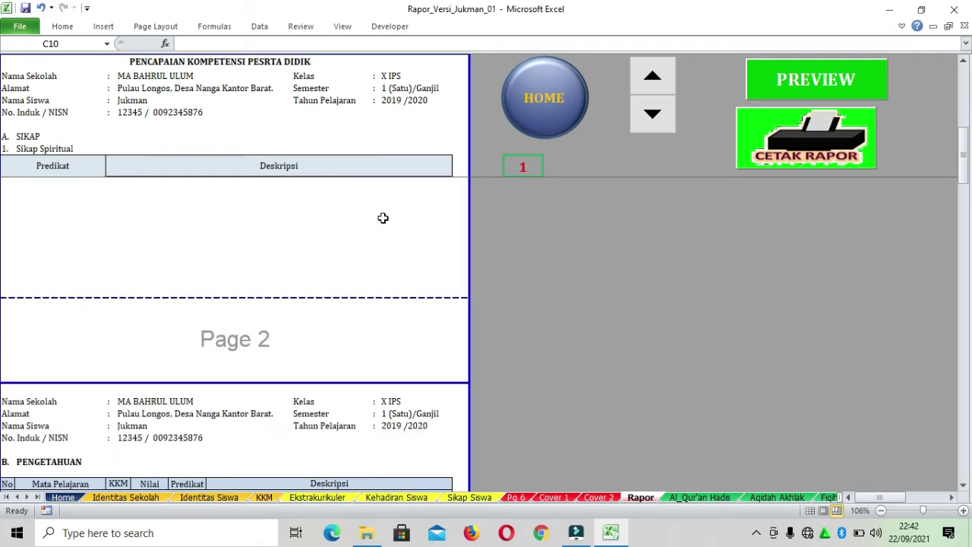
pyautogui.scroll(-3, 383, 218)
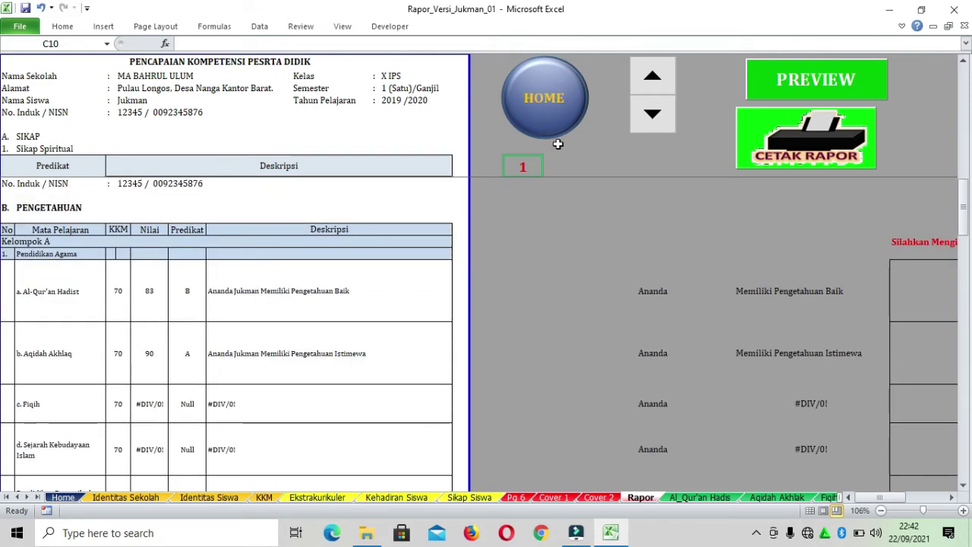
pyautogui.scroll(5, 426, 243)
pyautogui.scroll(-2, 434, 275)
pyautogui.scroll(-15, 434, 274)
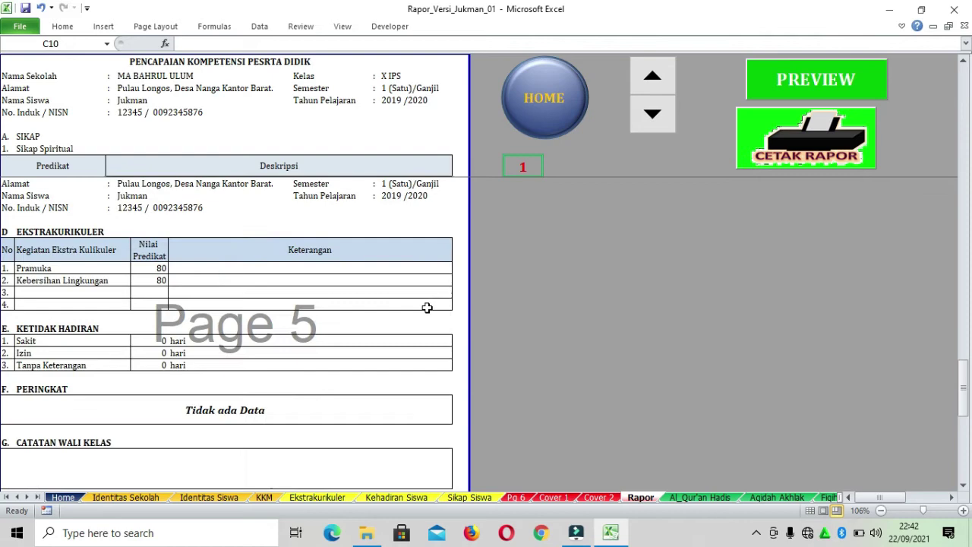
pyautogui.scroll(13, 662, 297)
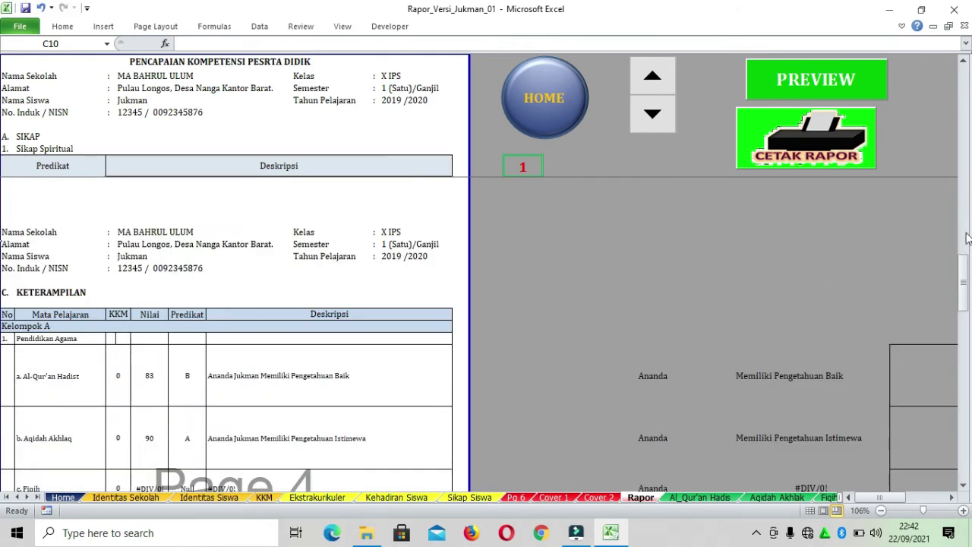
pyautogui.moveTo(964, 279)
pyautogui.mouseDown()
pyautogui.moveTo(960, 167)
pyautogui.moveTo(963, 199)
pyautogui.mouseUp()
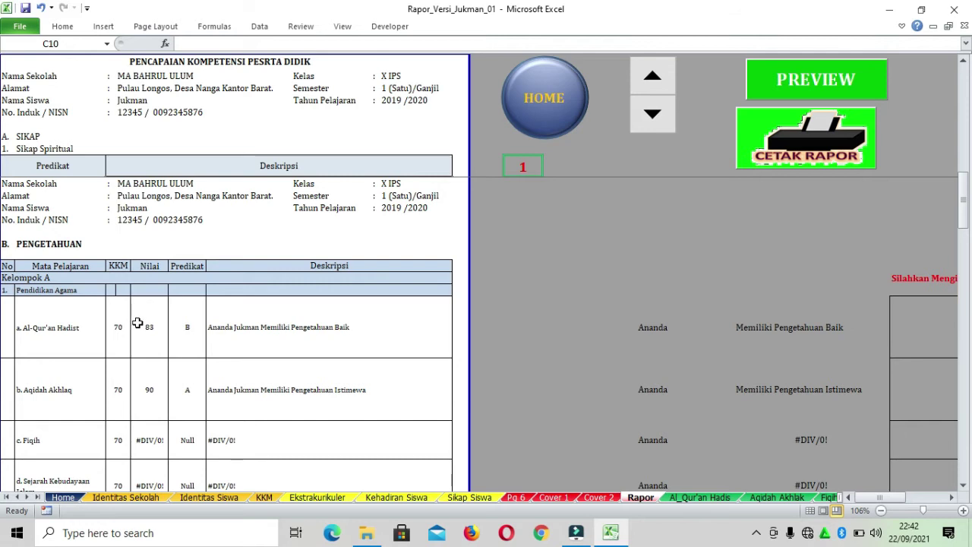
# Check the Al-Qur'an Hadist grade B and description cells, then select its empty description box to the right
pyautogui.scroll(-1, 139, 318)
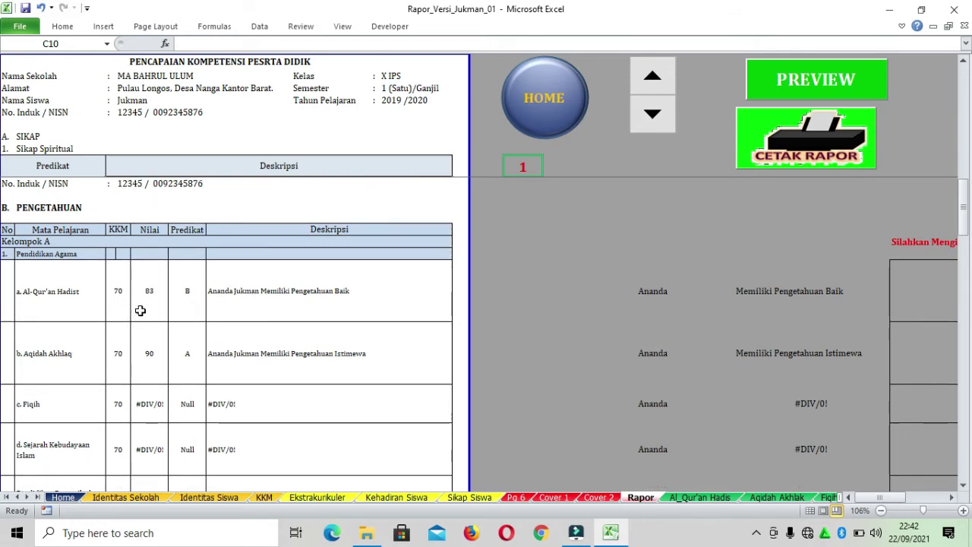
pyautogui.click(191, 290)
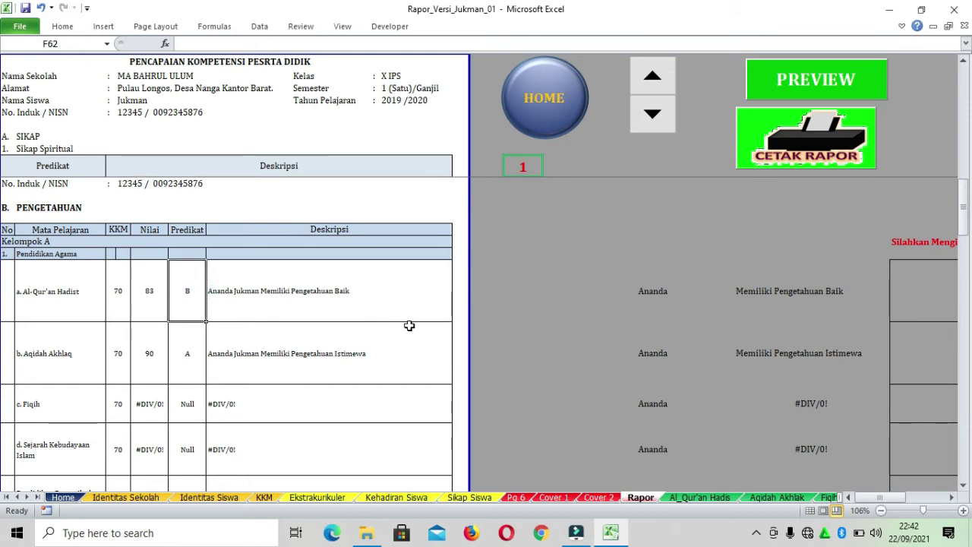
pyautogui.click(363, 288)
pyautogui.moveTo(893, 496); pyautogui.dragTo(910, 497)
pyautogui.click(812, 302)
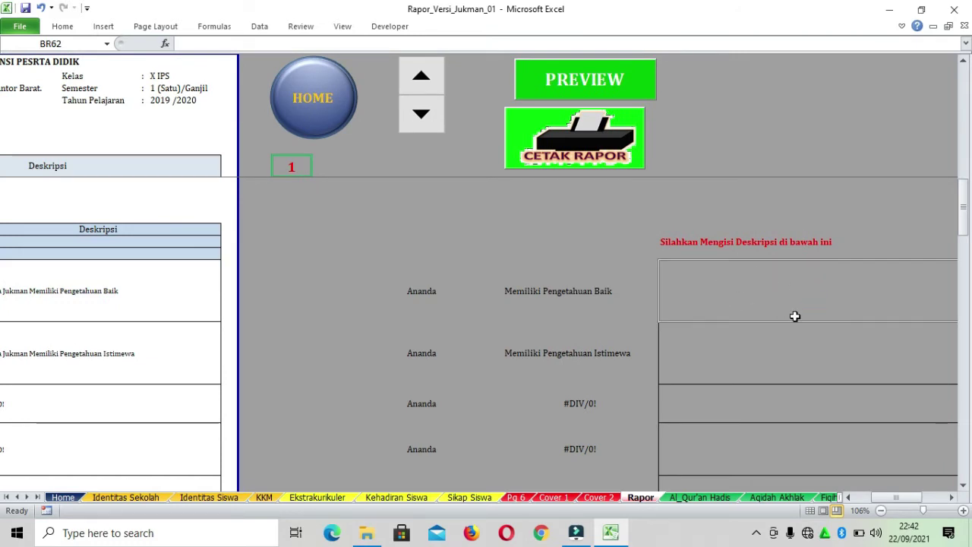
pyautogui.click(599, 290)
pyautogui.click(749, 284)
pyautogui.moveTo(880, 496)
pyautogui.mouseDown()
pyautogui.moveTo(862, 493)
pyautogui.moveTo(894, 490)
pyautogui.mouseUp()
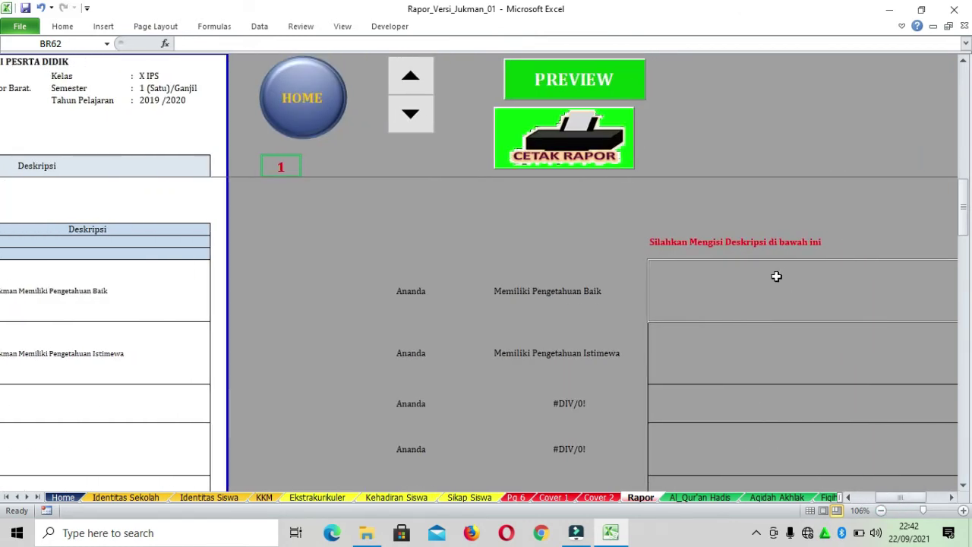
pyautogui.click(417, 289)
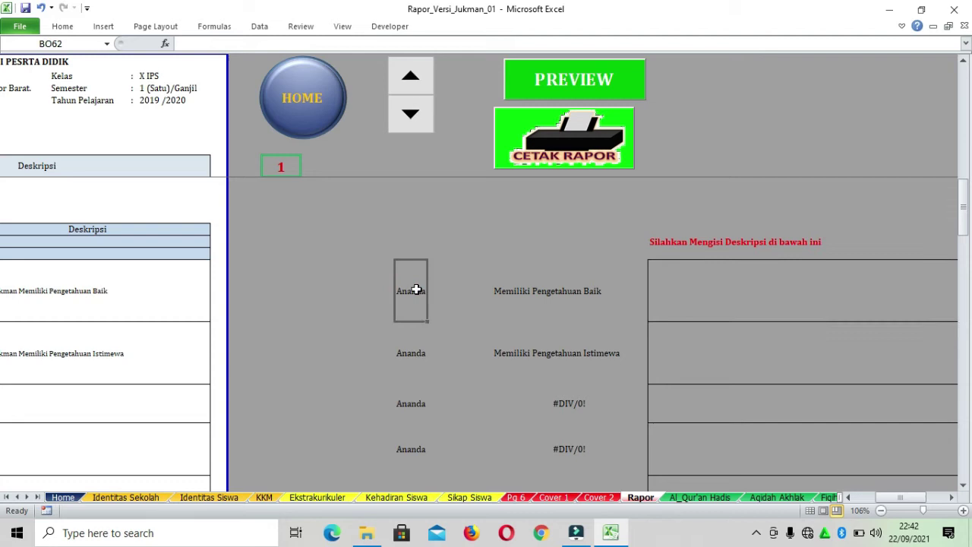
pyautogui.click(552, 290)
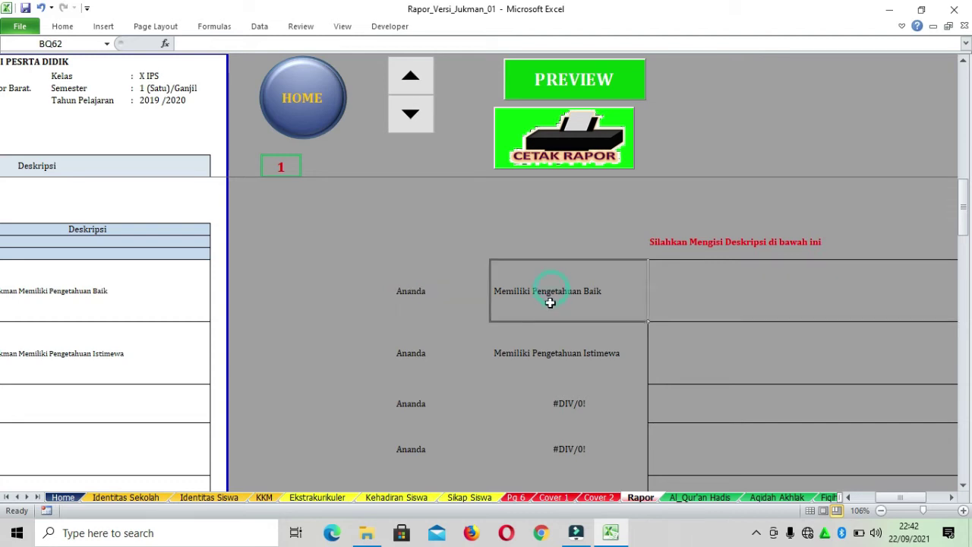
pyautogui.click(783, 275)
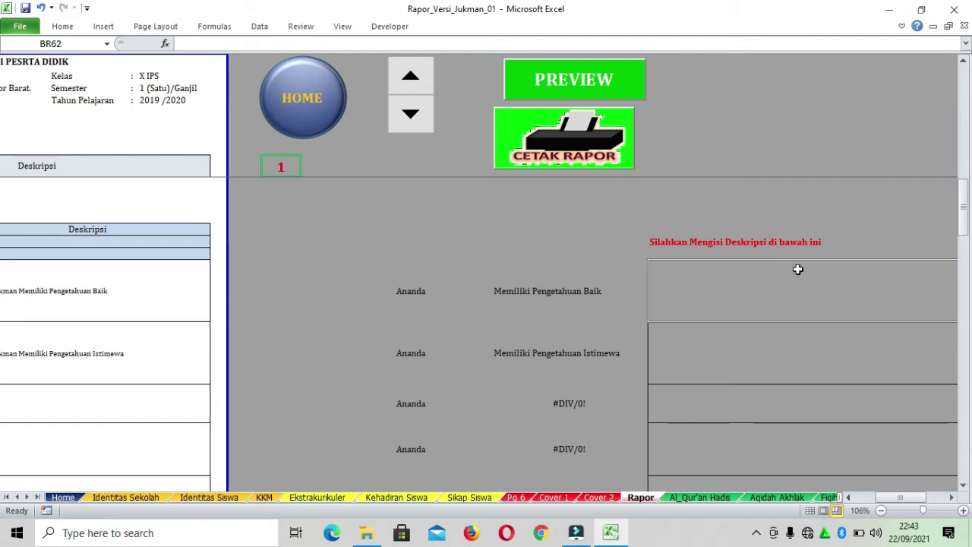
pyautogui.click(803, 352)
pyautogui.click(807, 295)
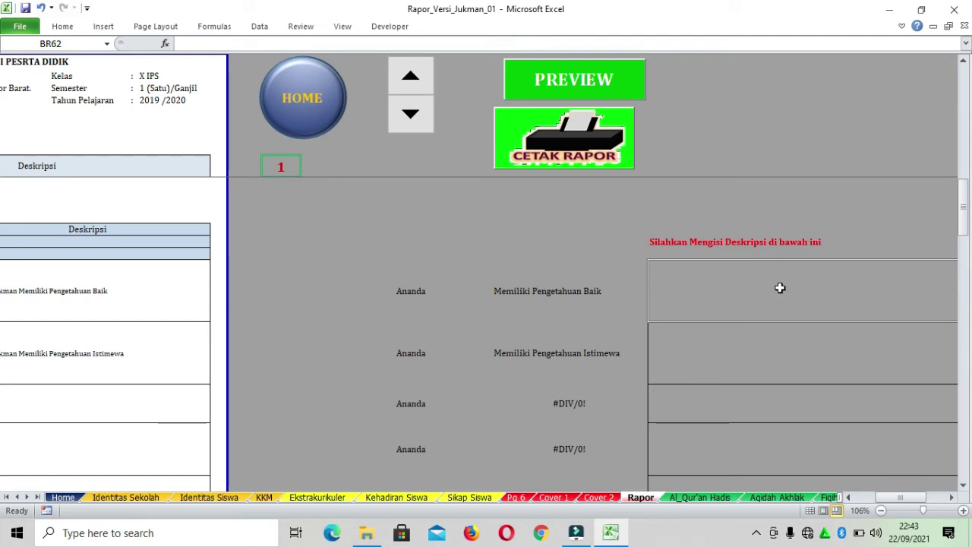
# Enter 'Dalam Menterjemahkan Surah Al-Fatihah' in BR62, replacing the mistyped 'mengartikan hadi' wording
pyautogui.write('Da')
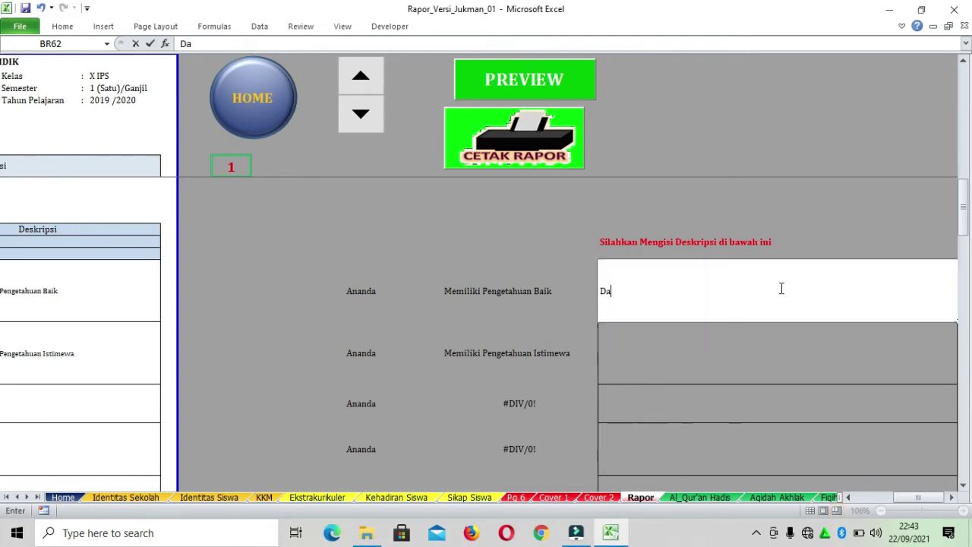
pyautogui.write('lam')
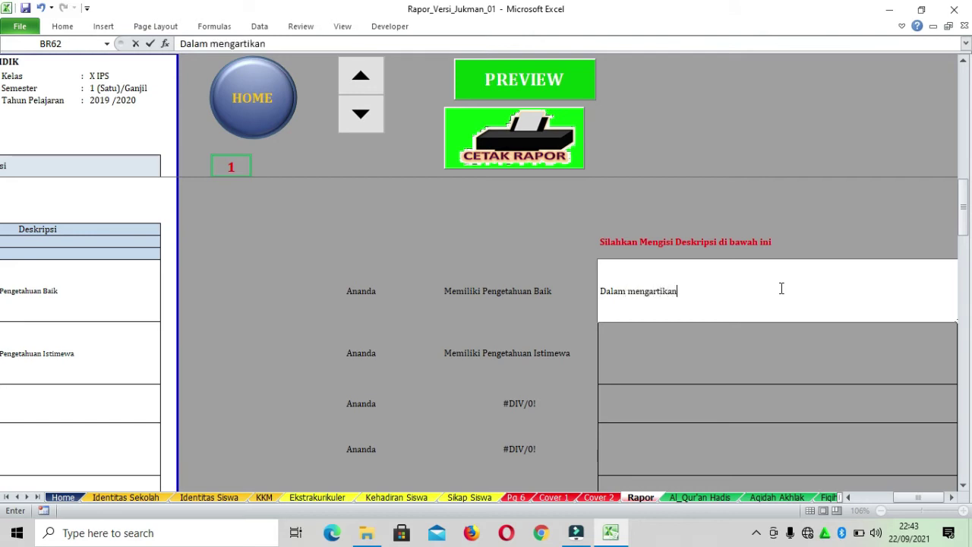
pyautogui.write('mengartikan hadis')
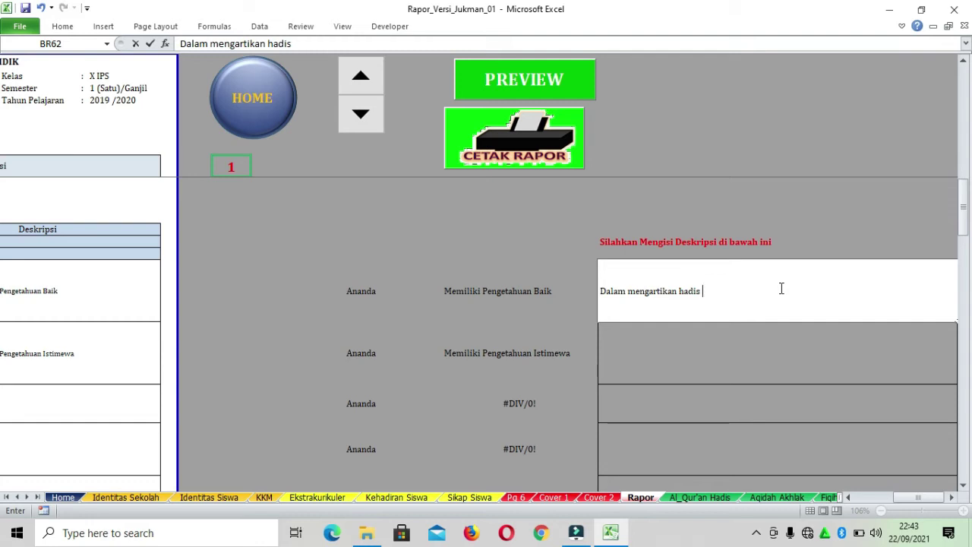
pyautogui.press('BackSpace')
pyautogui.press('BackSpace')
pyautogui.press('BackSpace')
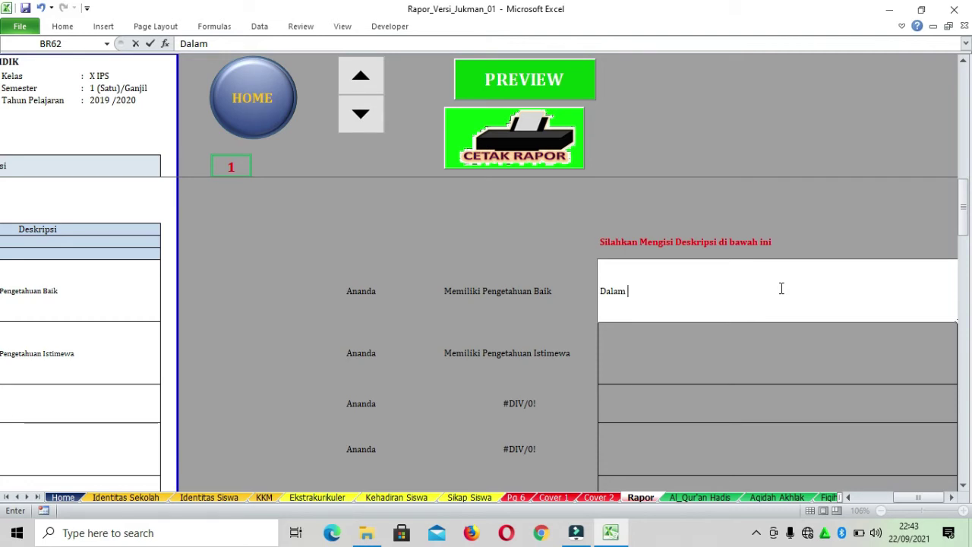
pyautogui.write('Menterj')
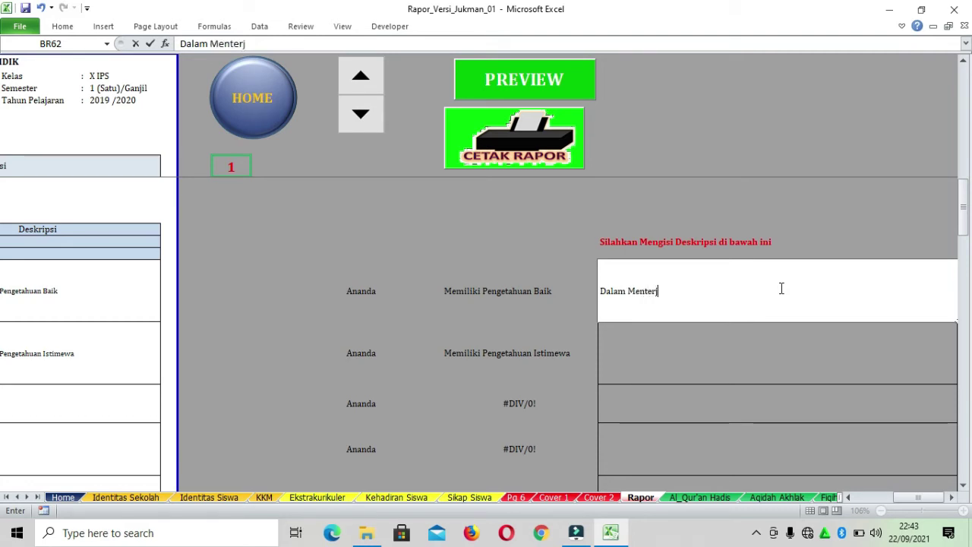
pyautogui.write('emahkan')
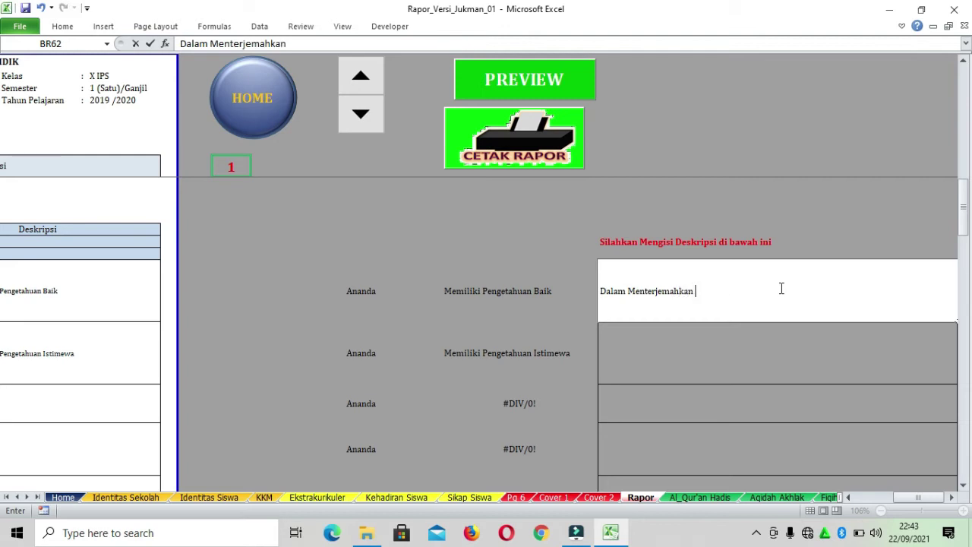
pyautogui.write(' Su')
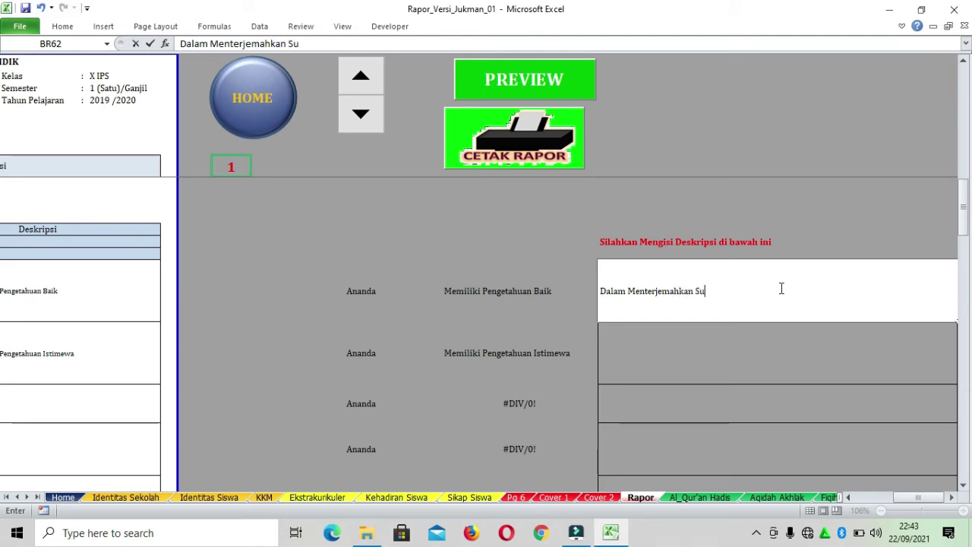
pyautogui.write('rah Al-Fatihah')
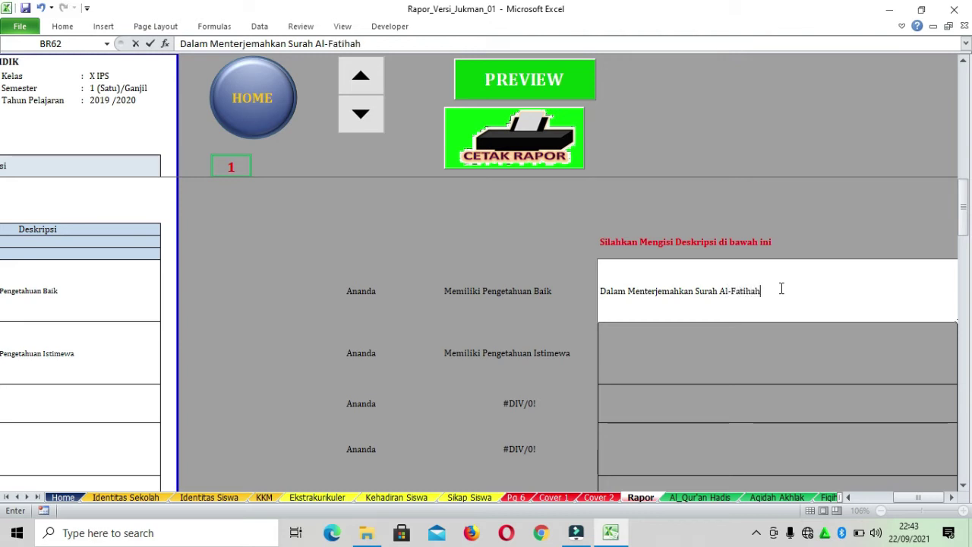
pyautogui.press('Return')
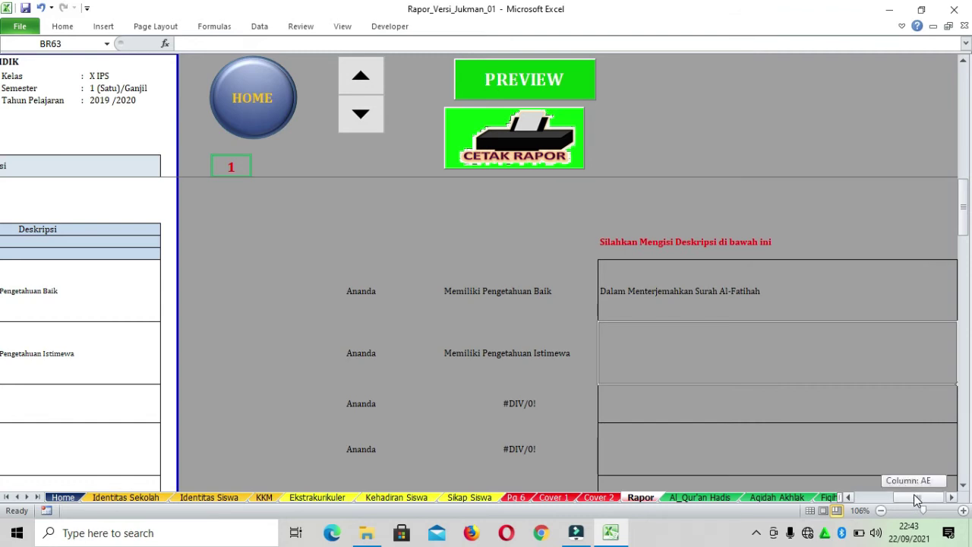
# Verify the Al-Qur'an Hadist report description now includes the Surah Al-Fatihah phrase, also checking Aqidah Akhlaq
pyautogui.moveTo(917, 499); pyautogui.dragTo(857, 491)
pyautogui.click(331, 294)
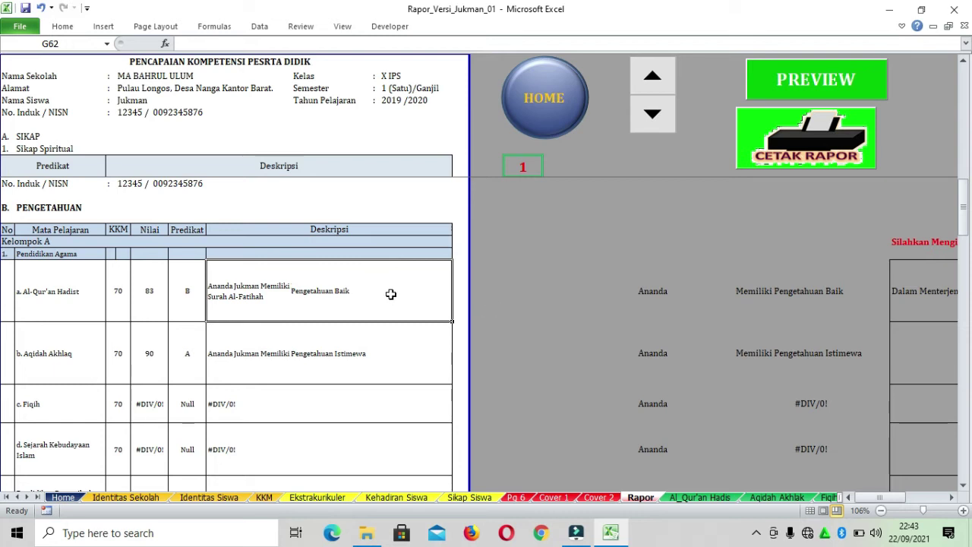
pyautogui.moveTo(879, 496)
pyautogui.mouseDown()
pyautogui.moveTo(926, 490)
pyautogui.moveTo(880, 490)
pyautogui.mouseUp()
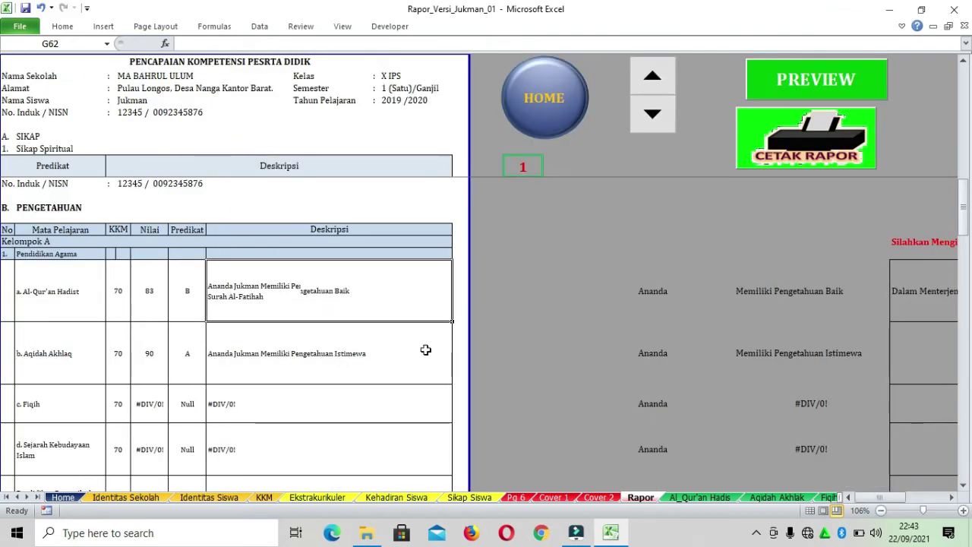
pyautogui.click(384, 279)
pyautogui.click(399, 359)
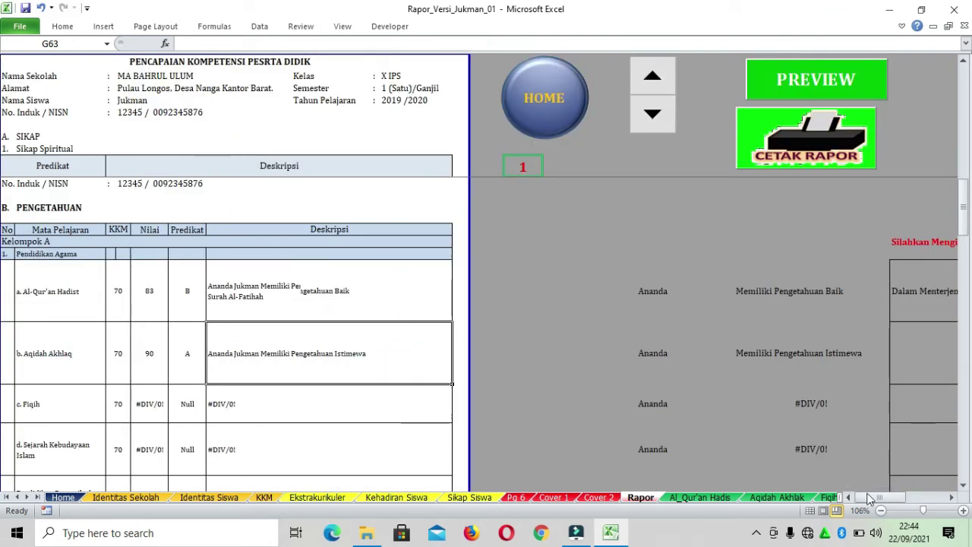
pyautogui.moveTo(873, 498); pyautogui.dragTo(882, 497)
pyautogui.click(834, 287)
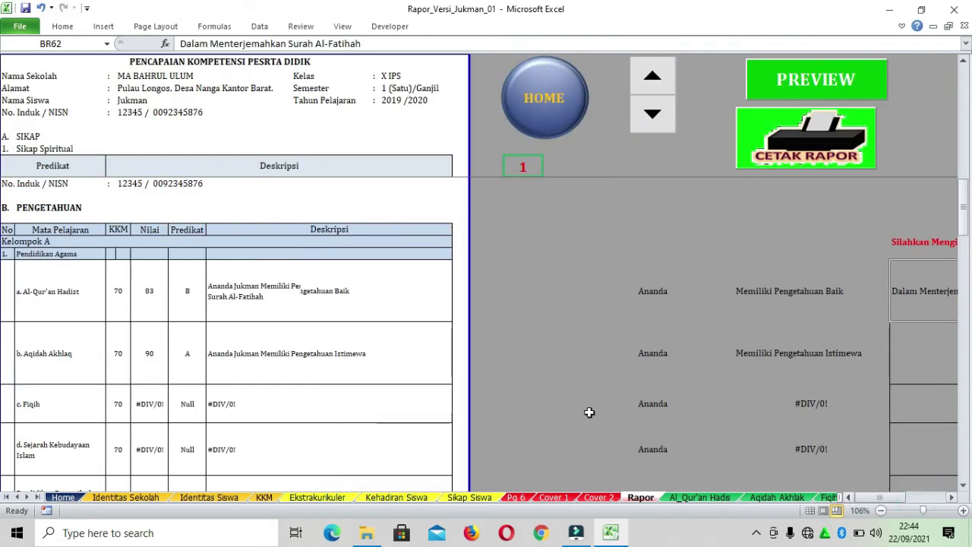
# Scroll down to the Tanggapan Orang Tua/Wali area and select the light-blue decision block
pyautogui.scroll(-1, 312, 311)
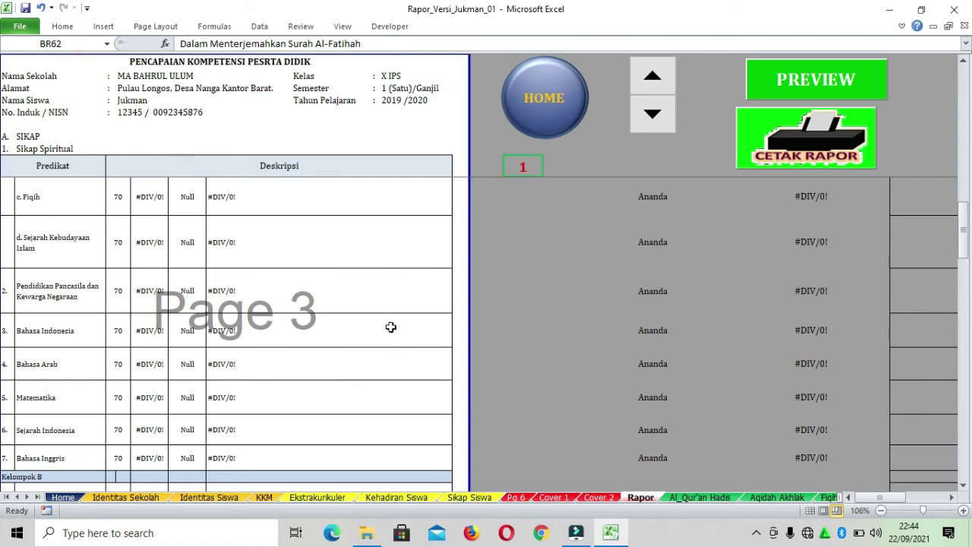
pyautogui.scroll(-5, 382, 324)
pyautogui.scroll(-15, 382, 324)
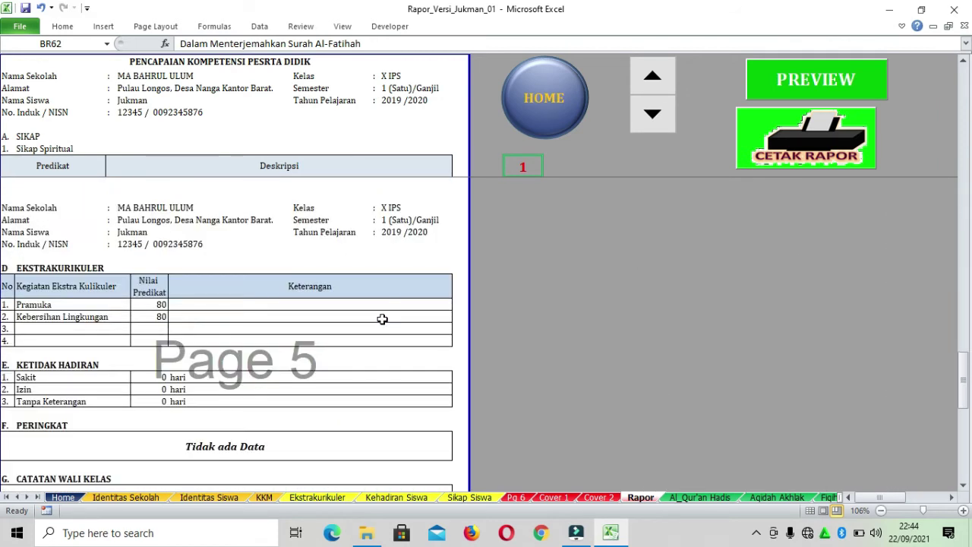
pyautogui.scroll(-2, 381, 323)
pyautogui.scroll(4, 381, 323)
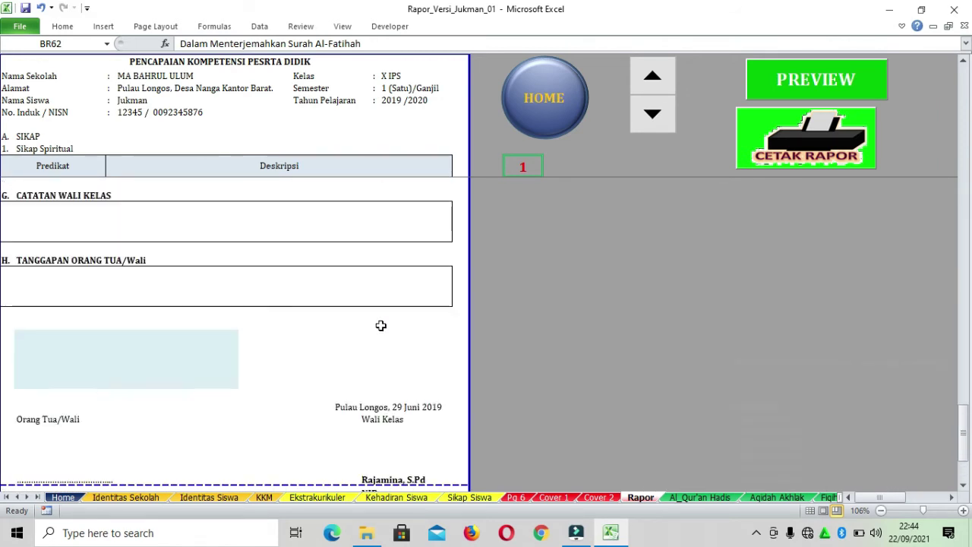
pyautogui.scroll(-3, 384, 322)
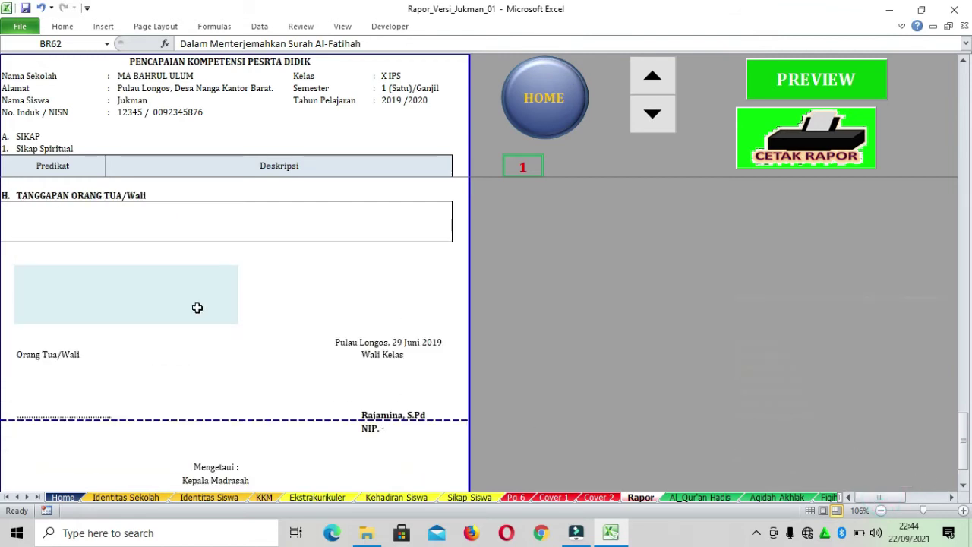
pyautogui.moveTo(25, 252); pyautogui.dragTo(267, 352)
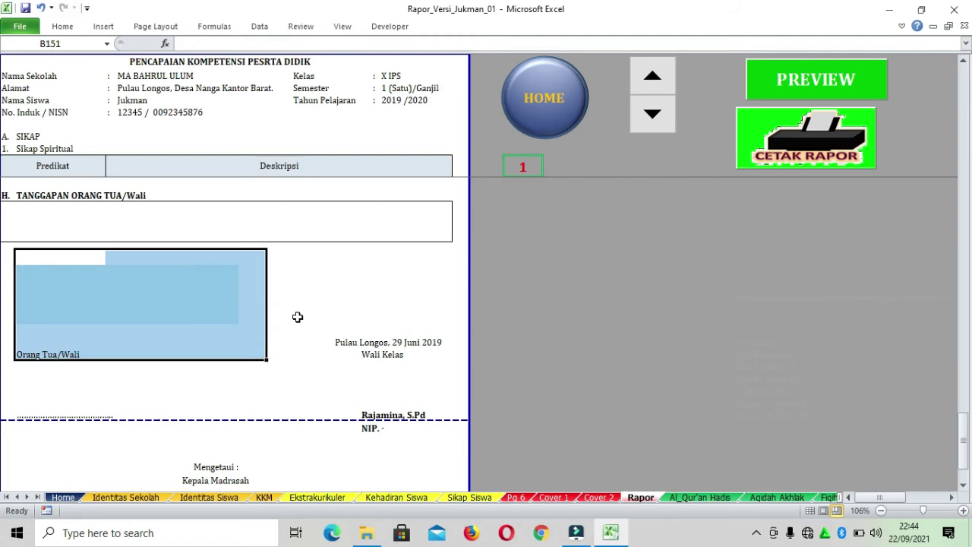
pyautogui.click(338, 296)
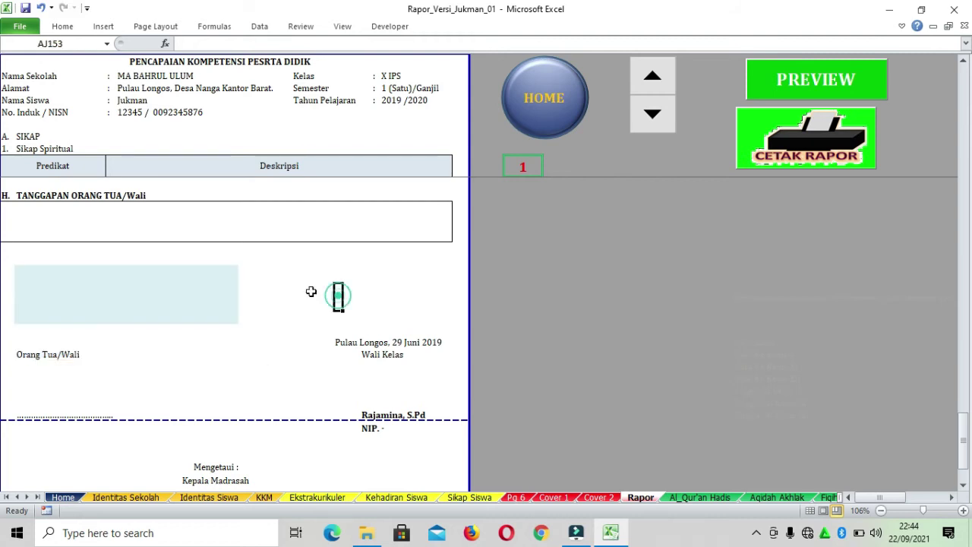
# Inspect the individual lines of the still-empty decision block above the signature date
pyautogui.click(19, 269)
pyautogui.moveTo(209, 274); pyautogui.dragTo(231, 314)
pyautogui.click(319, 281)
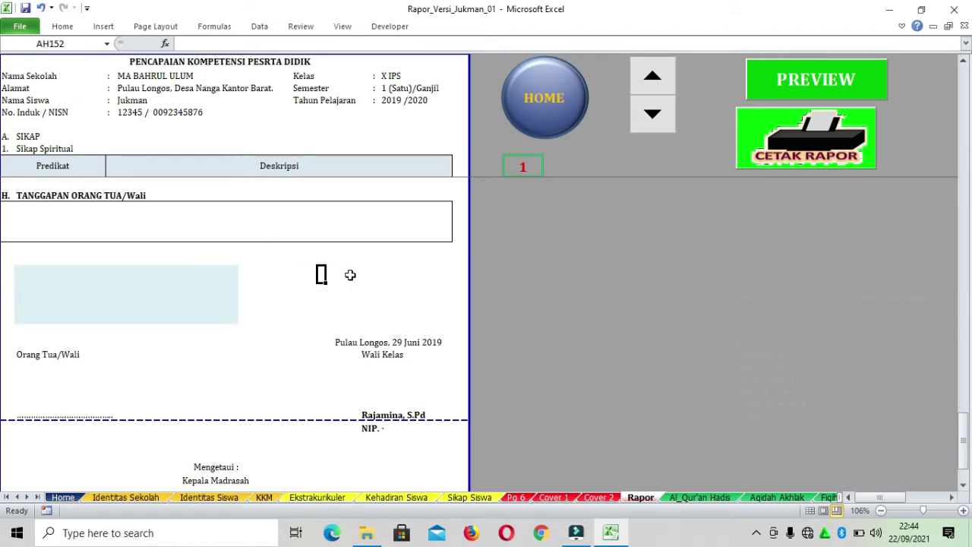
pyautogui.click(286, 266)
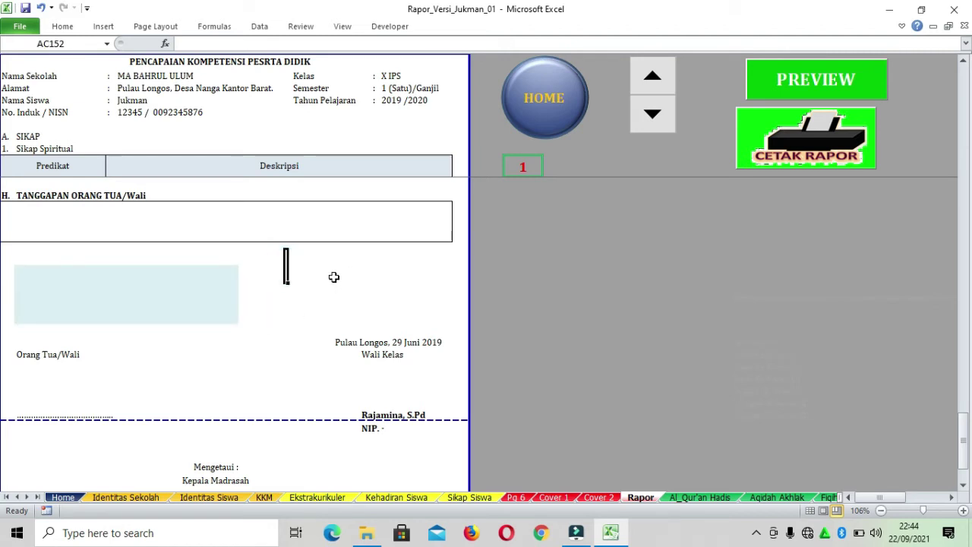
pyautogui.click(332, 276)
pyautogui.moveTo(22, 266); pyautogui.dragTo(282, 280)
pyautogui.click(316, 284)
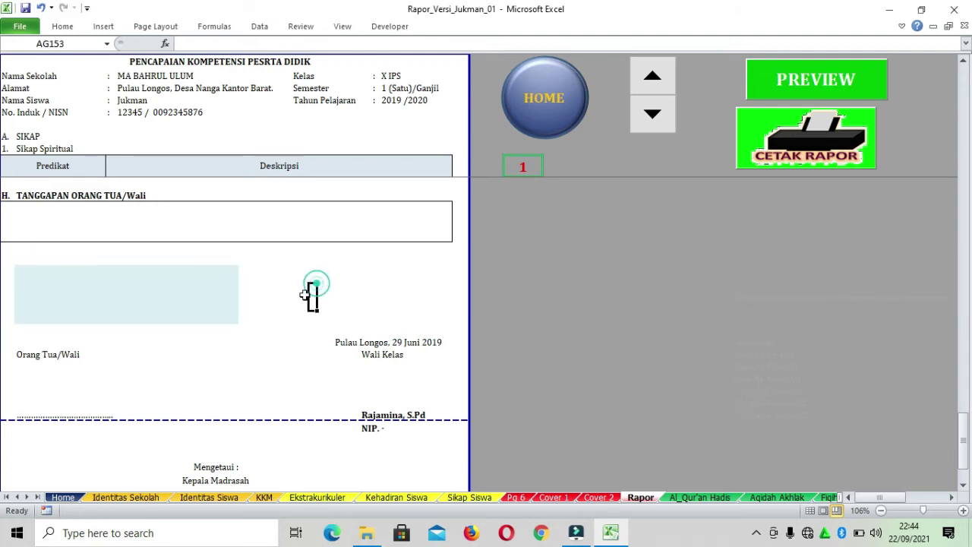
# Set the first decision line B152 to 'Keputusan :' from its dropdown
pyautogui.click(74, 273)
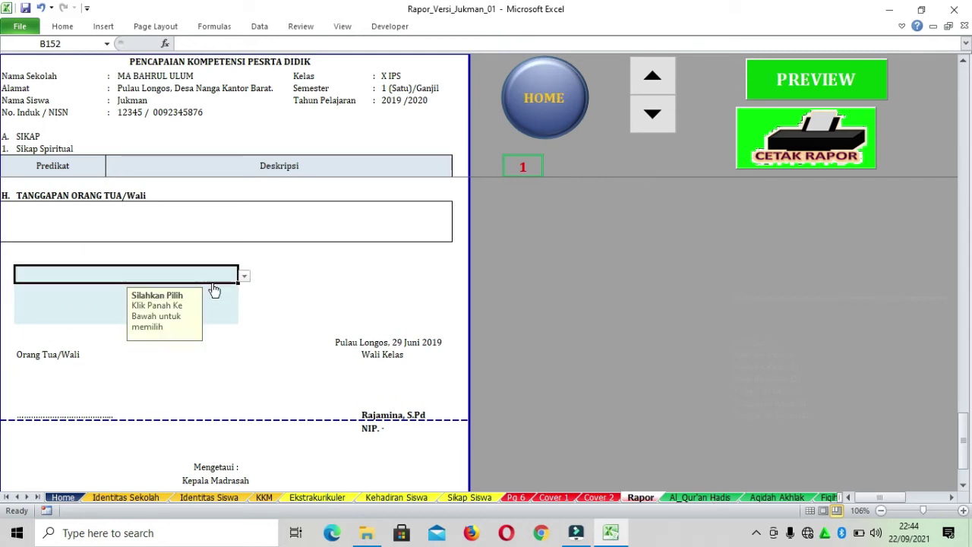
pyautogui.click(317, 286)
pyautogui.click(155, 275)
pyautogui.click(69, 301)
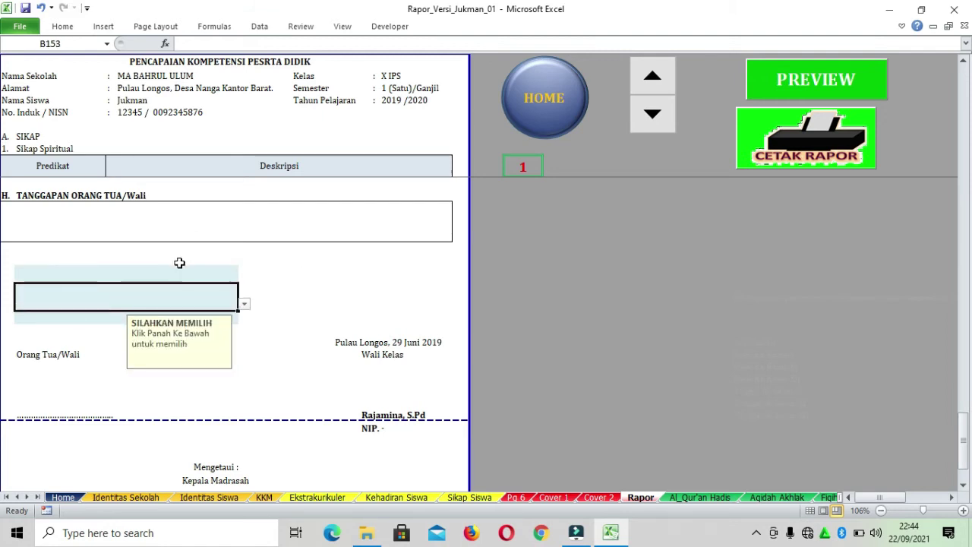
pyautogui.click(117, 273)
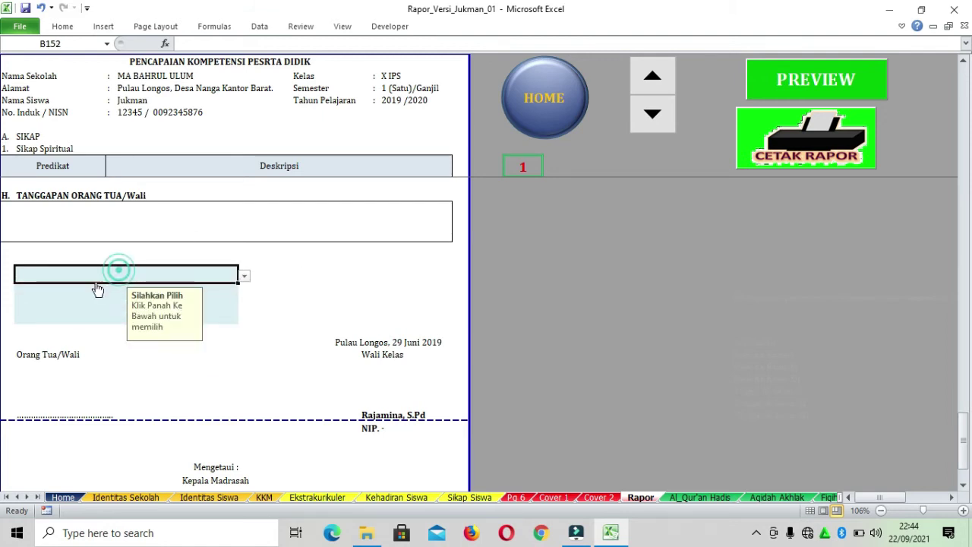
pyautogui.click(244, 280)
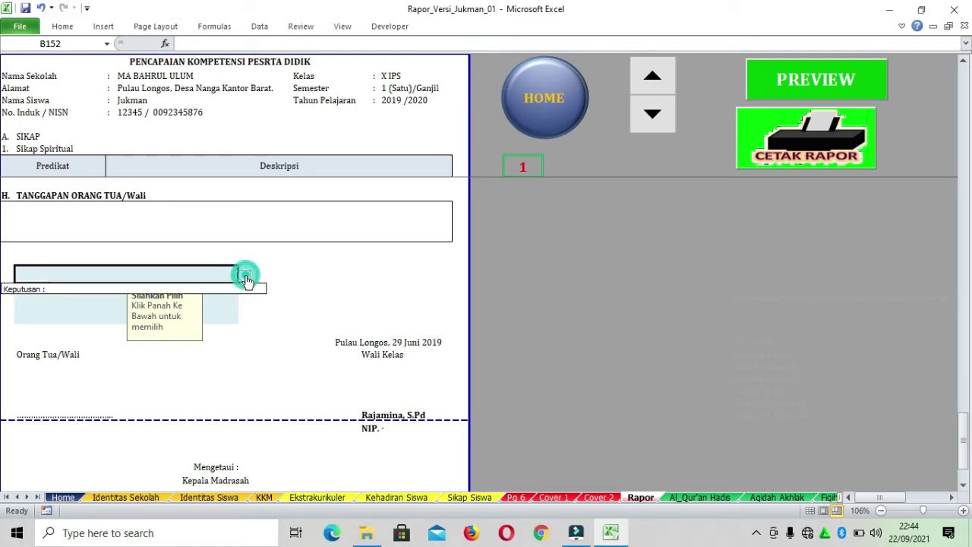
pyautogui.click(219, 289)
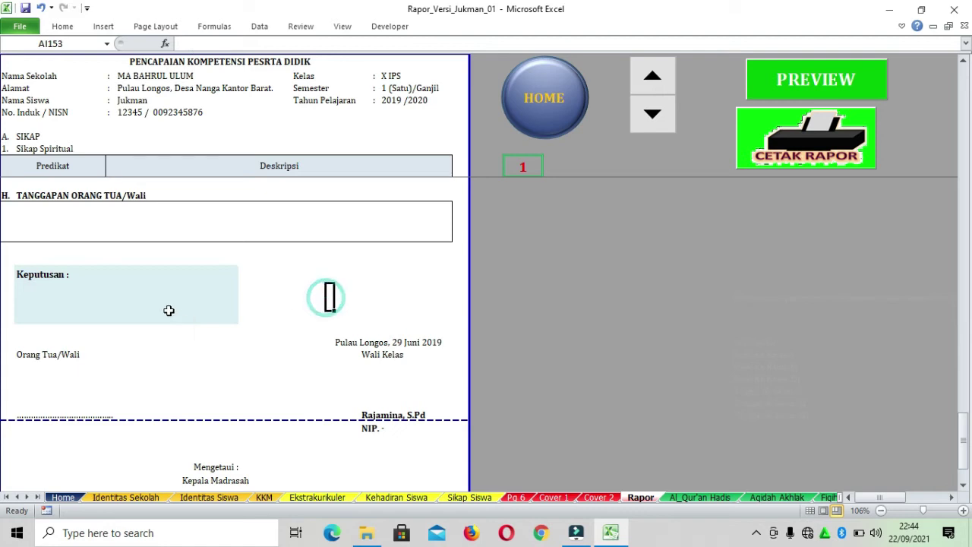
# Set B153 to the 'Berdasarkan pencapaian Kompetensi…' statement and open B154's class promotion choices
pyautogui.click(159, 293)
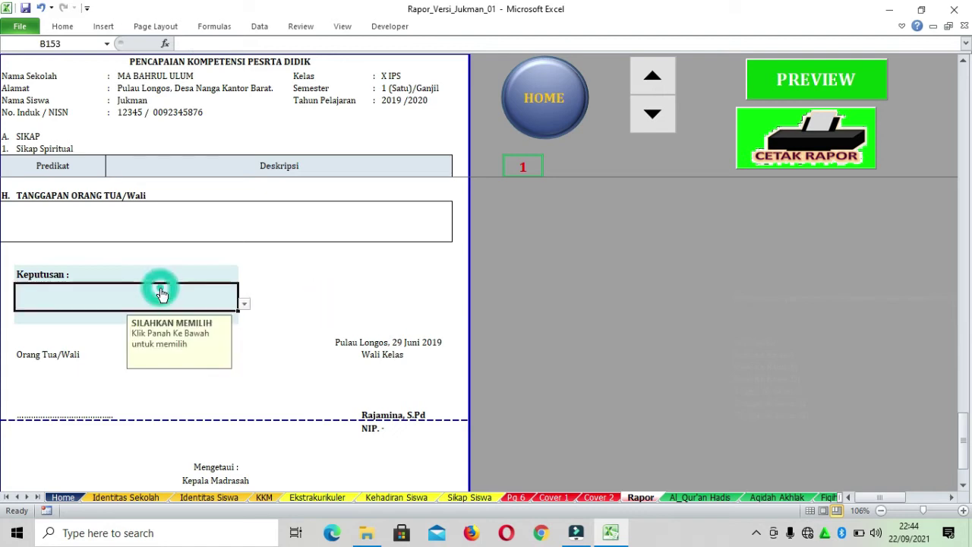
pyautogui.click(244, 305)
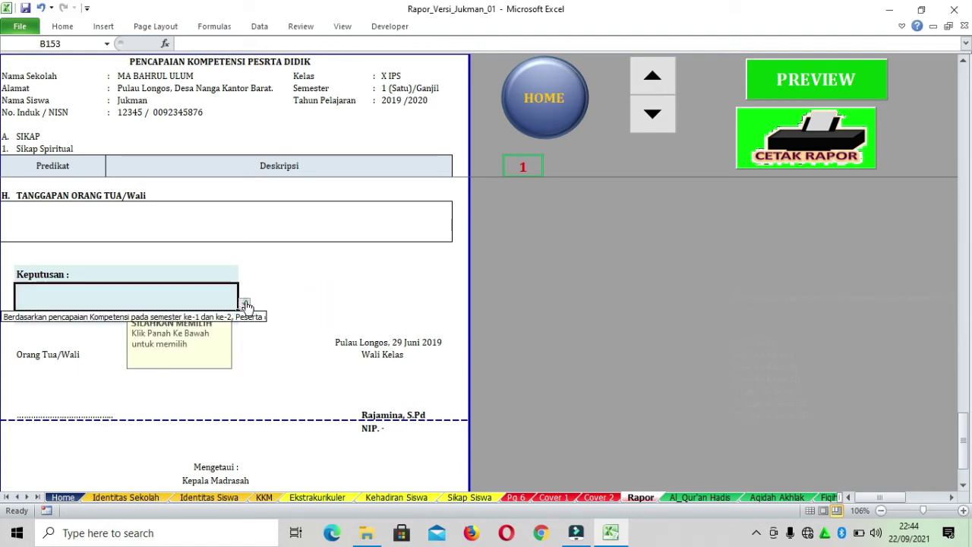
pyautogui.click(199, 316)
pyautogui.click(336, 308)
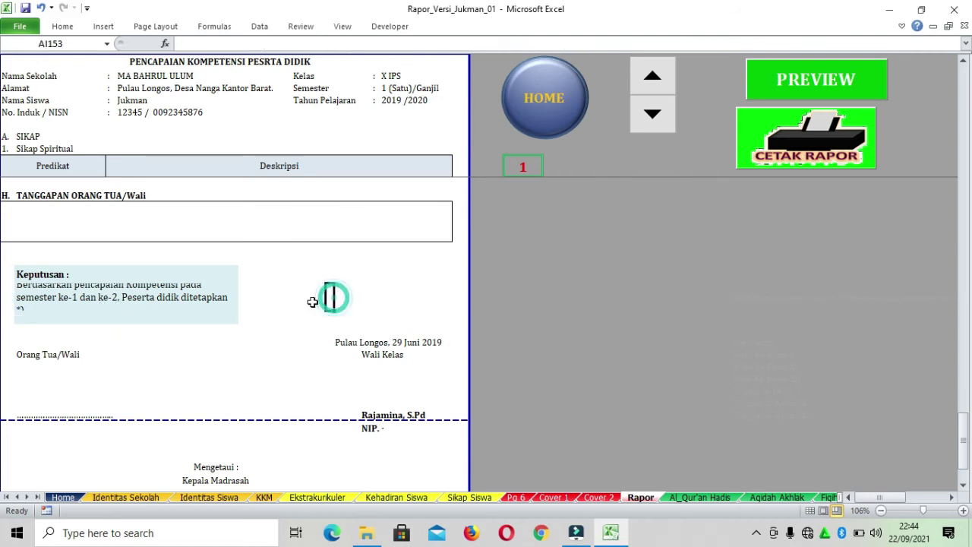
pyautogui.click(115, 292)
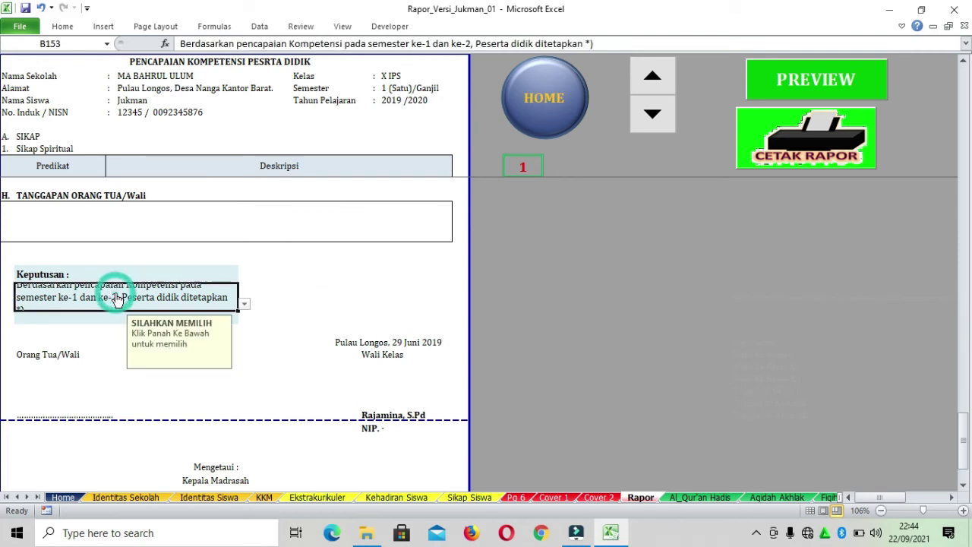
pyautogui.click(289, 294)
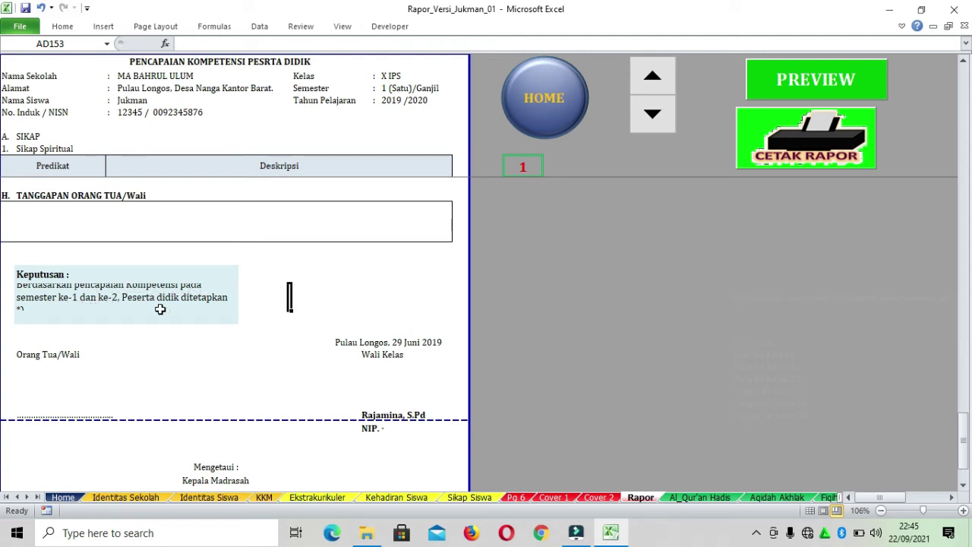
pyautogui.click(208, 317)
pyautogui.click(244, 317)
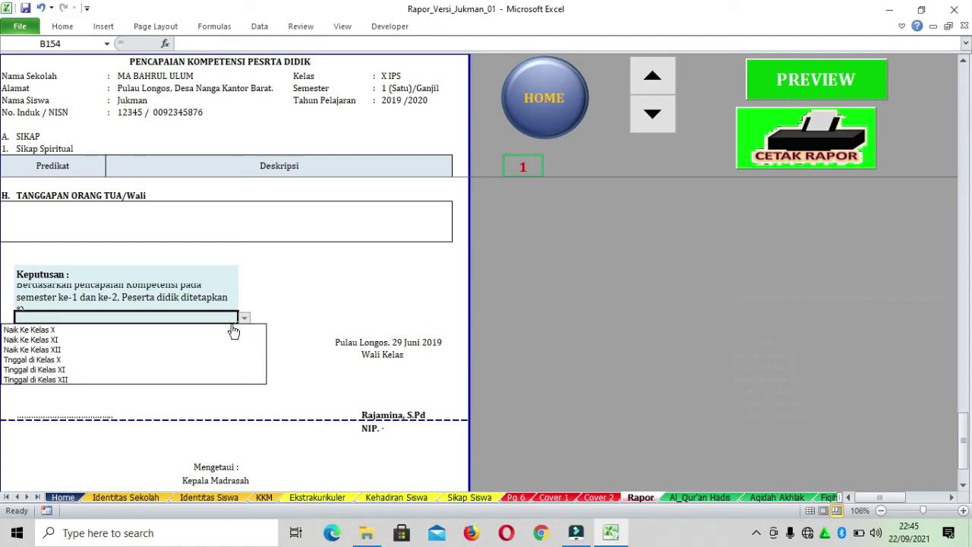
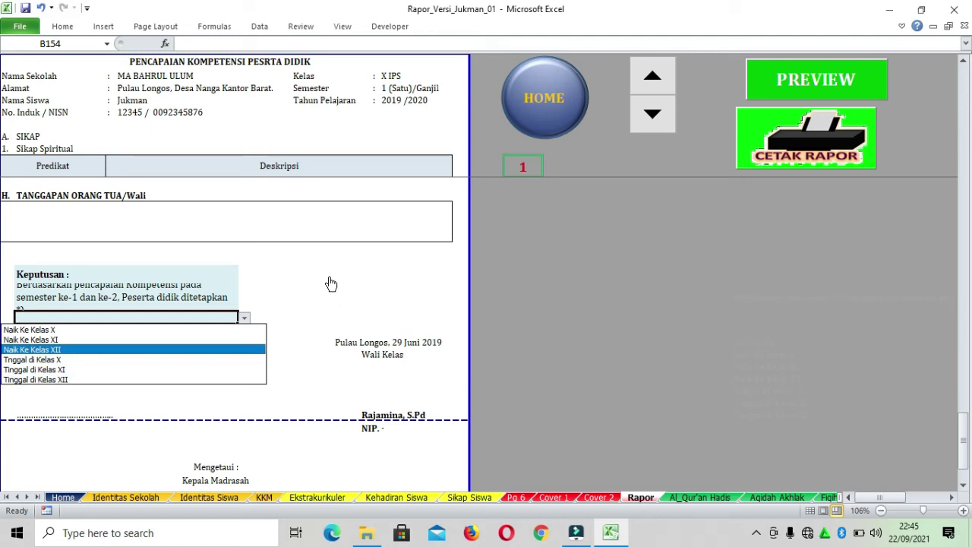
# Close the decision list and try selecting the Keputusan block, dismissing the protected-sheet warning
pyautogui.press('Escape')
pyautogui.click(294, 377)
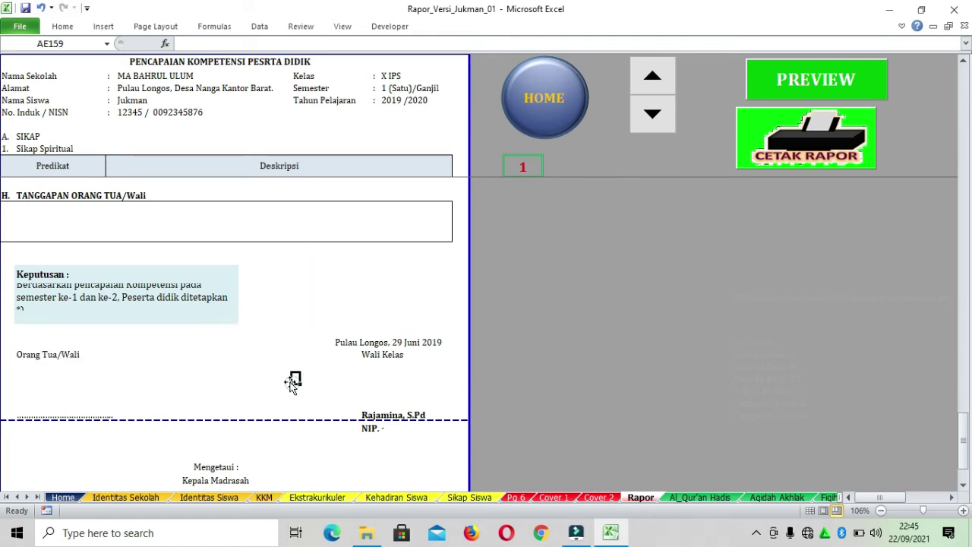
pyautogui.scroll(3, 249, 322)
pyautogui.scroll(-3, 250, 325)
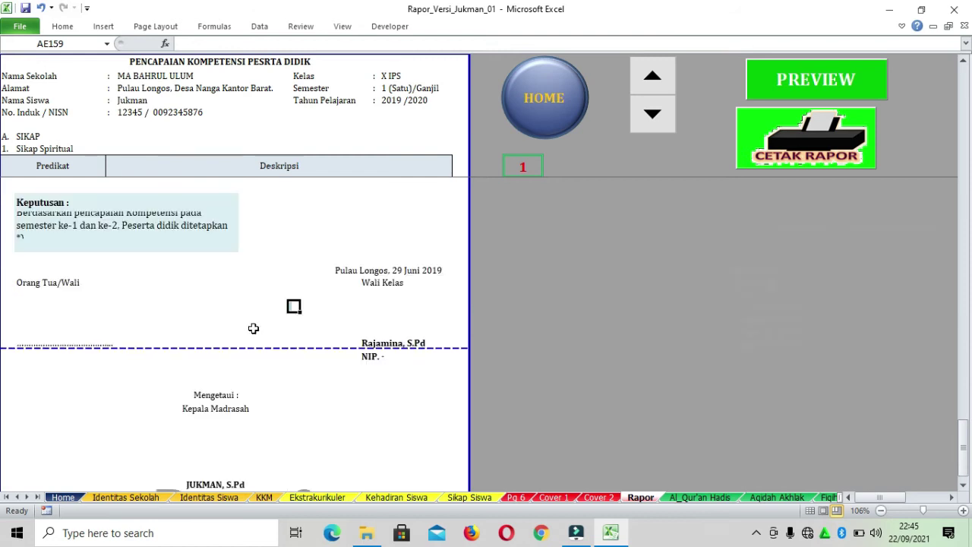
pyautogui.click(289, 243)
pyautogui.scroll(3, 316, 228)
pyautogui.scroll(-3, 320, 245)
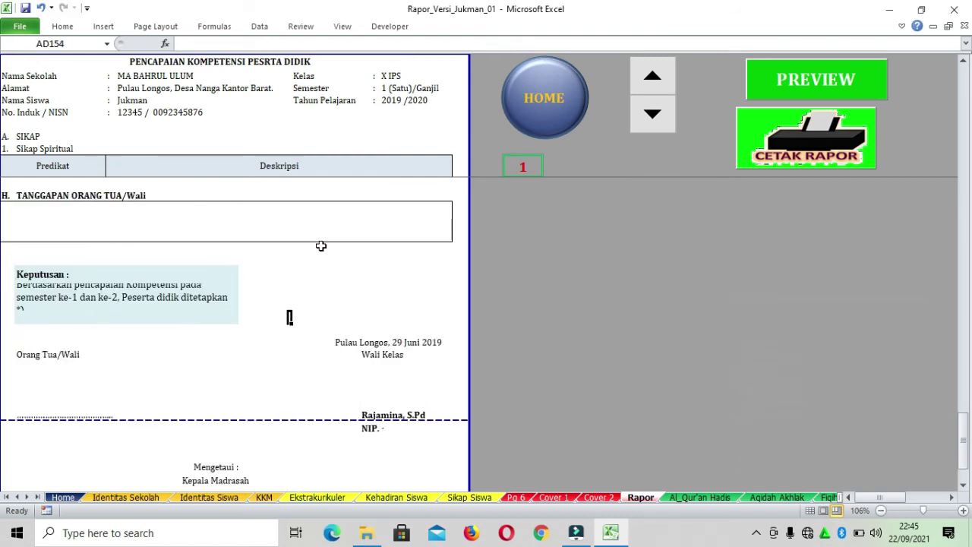
pyautogui.scroll(1, 321, 246)
pyautogui.click(73, 275)
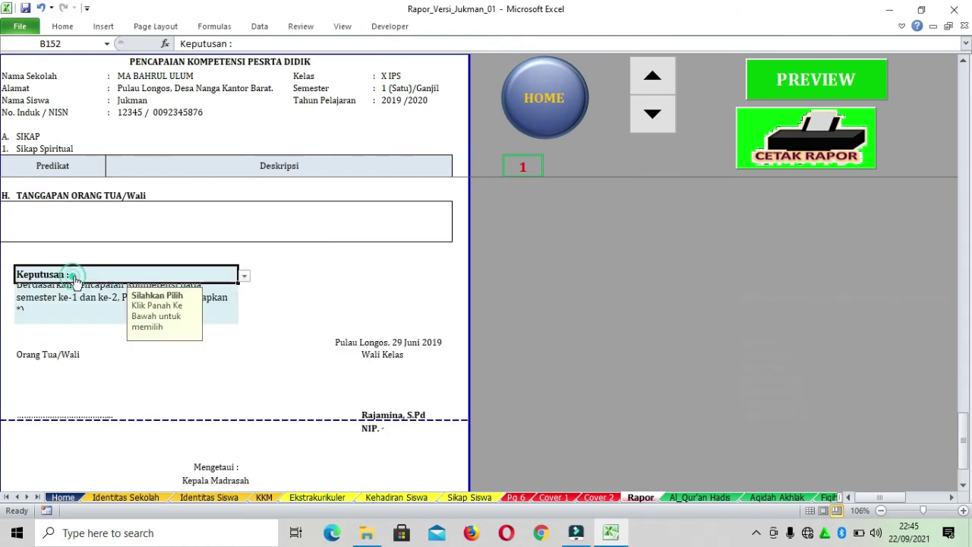
pyautogui.click(226, 285)
pyautogui.click(321, 275)
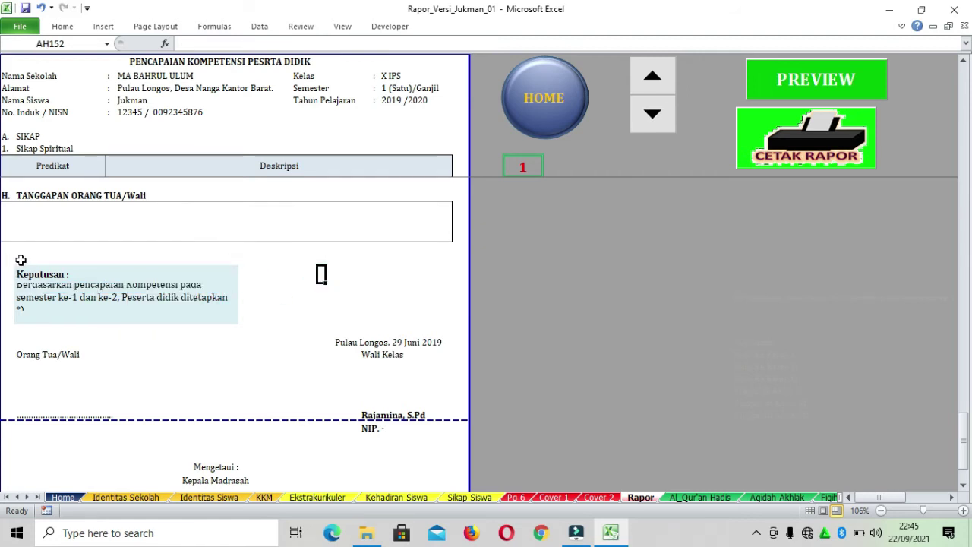
pyautogui.moveTo(10, 260); pyautogui.dragTo(216, 337)
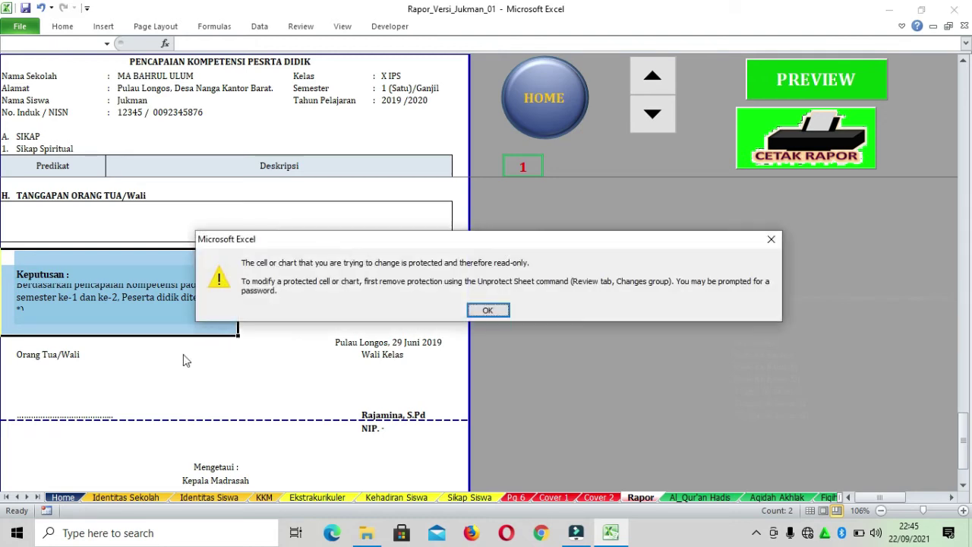
pyautogui.click(487, 310)
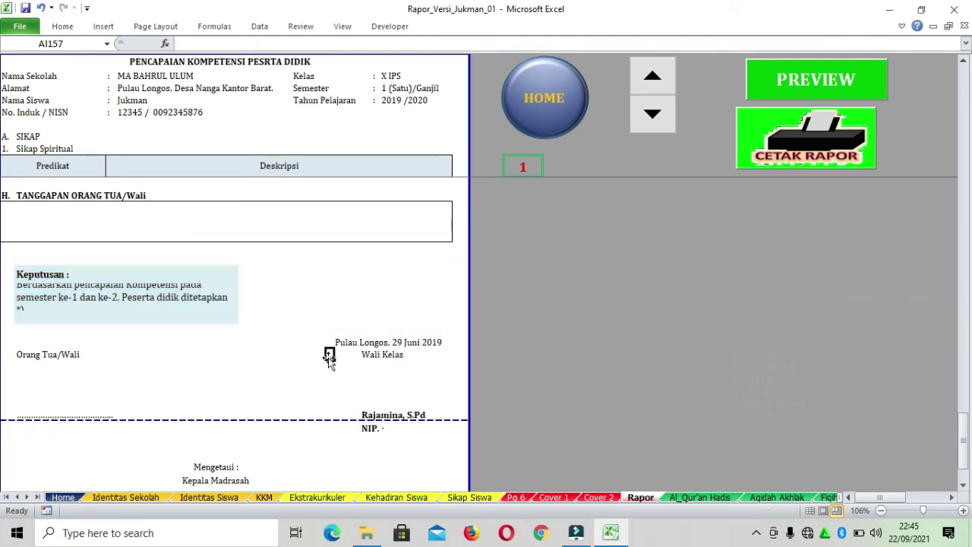
# Delete the decision sentence in B153 and the 'Keputusan :' label in B152
pyautogui.click(88, 289)
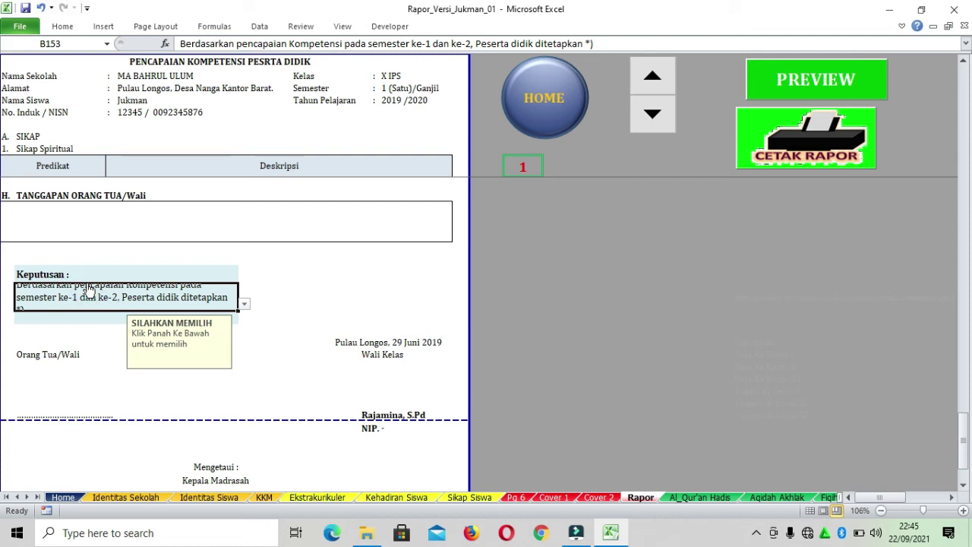
pyautogui.press('Delete')
pyautogui.click(98, 278)
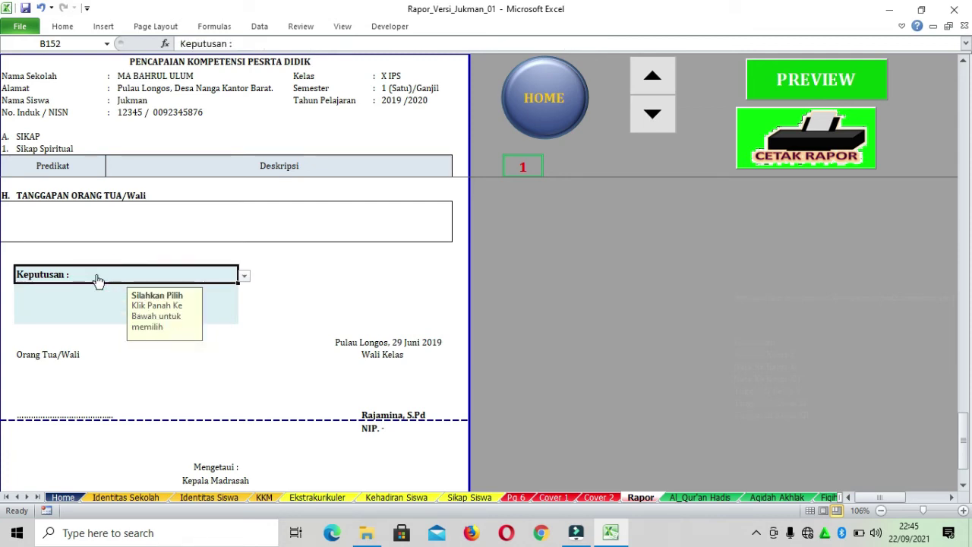
pyautogui.press('Delete')
pyautogui.click(329, 287)
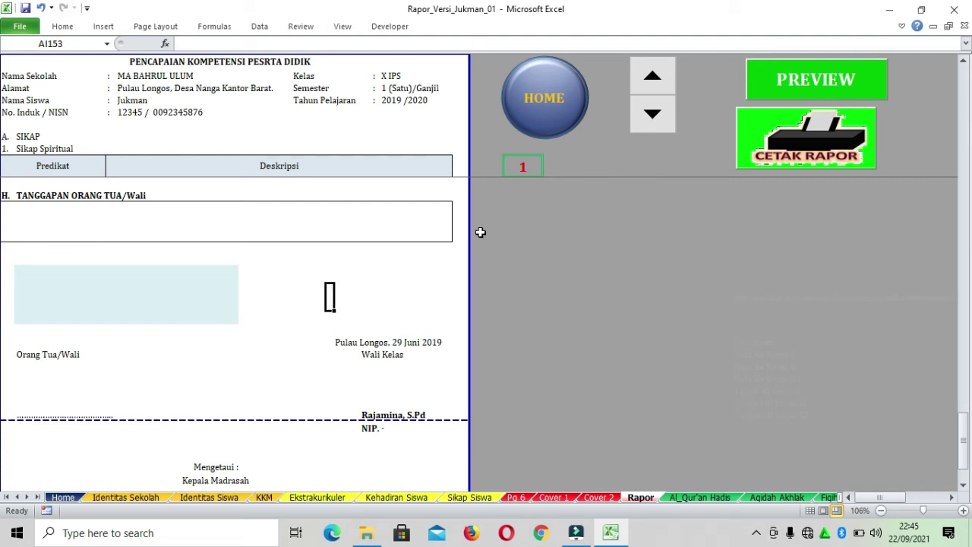
# Open the print preview of the report and scroll through its first pages
pyautogui.scroll(20, 569, 259)
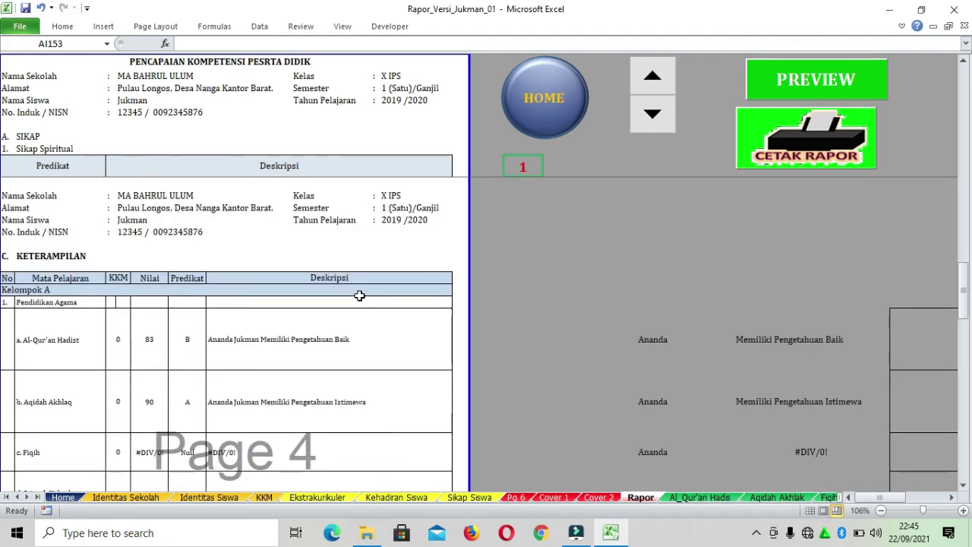
pyautogui.scroll(5, 357, 262)
pyautogui.scroll(-10, 358, 261)
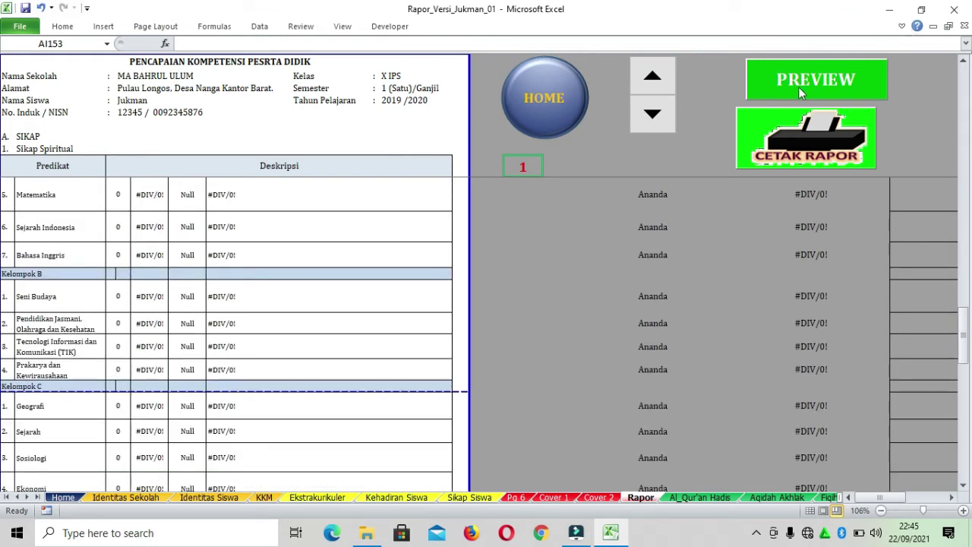
pyautogui.click(765, 132)
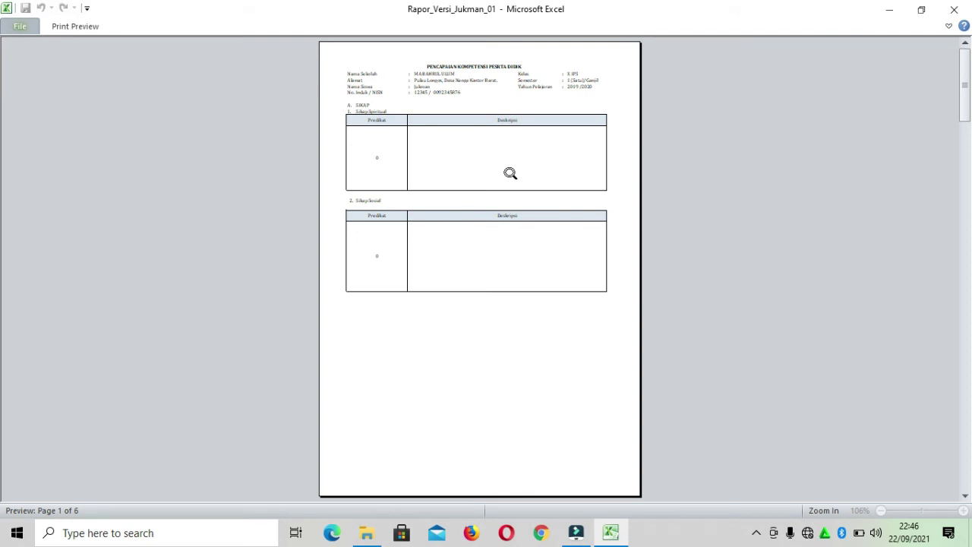
pyautogui.scroll(-5, 512, 171)
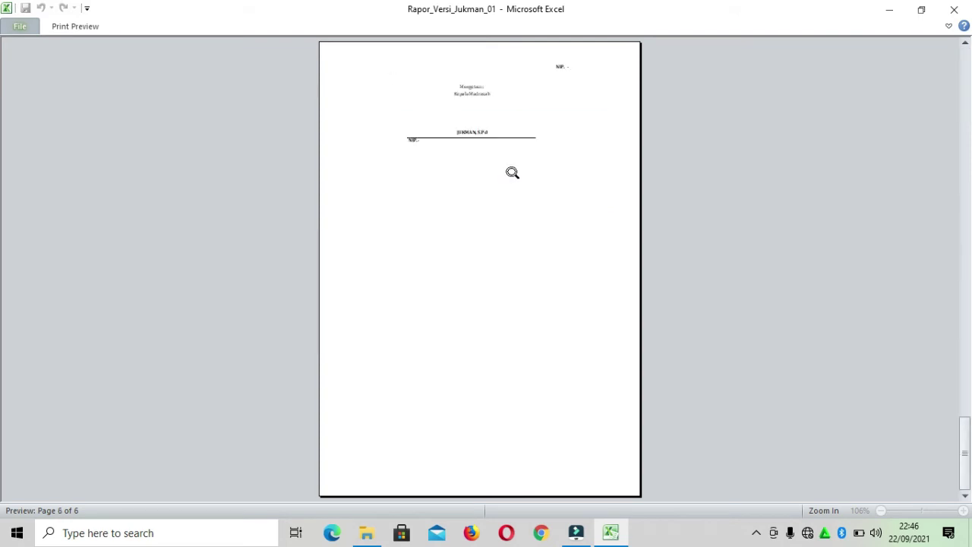
pyautogui.scroll(5, 512, 172)
pyautogui.scroll(-2, 512, 173)
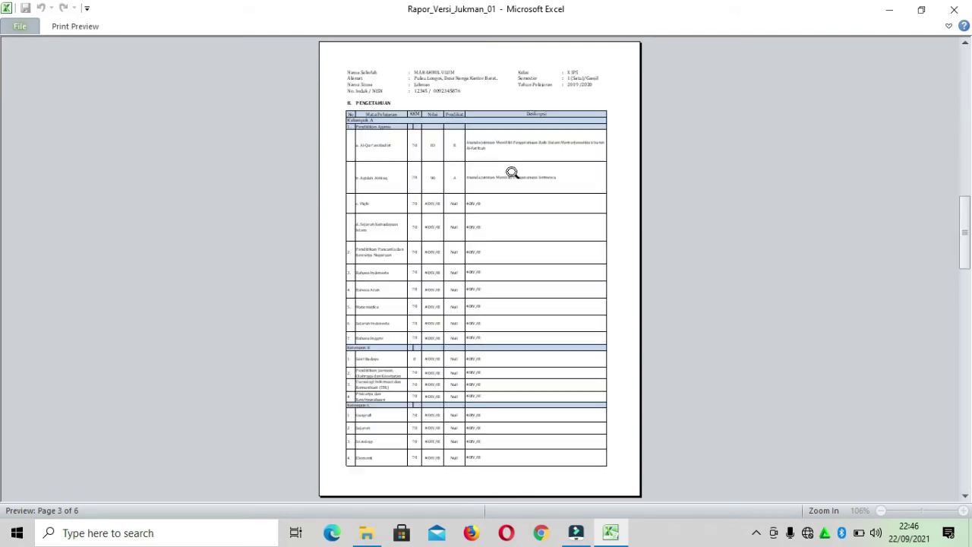
pyautogui.scroll(-3, 512, 173)
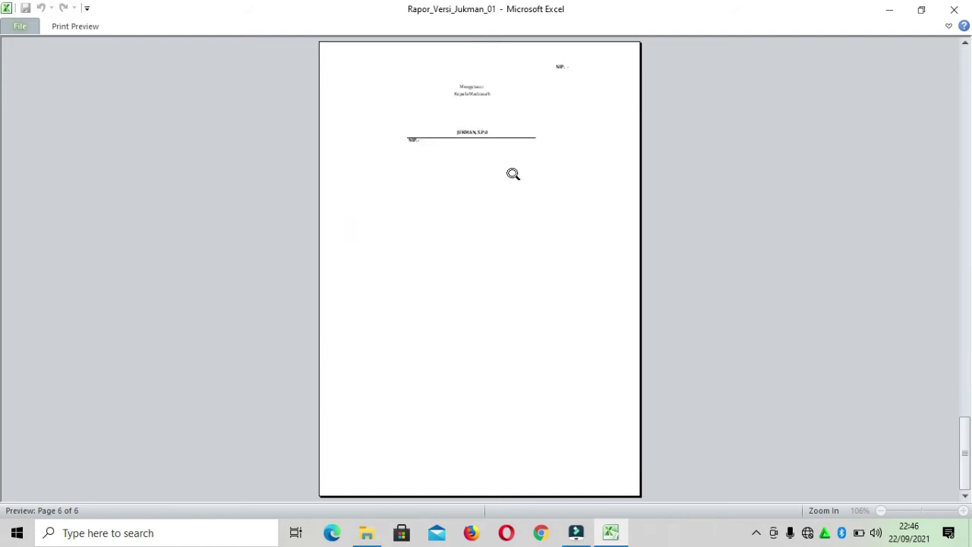
pyautogui.scroll(5, 513, 174)
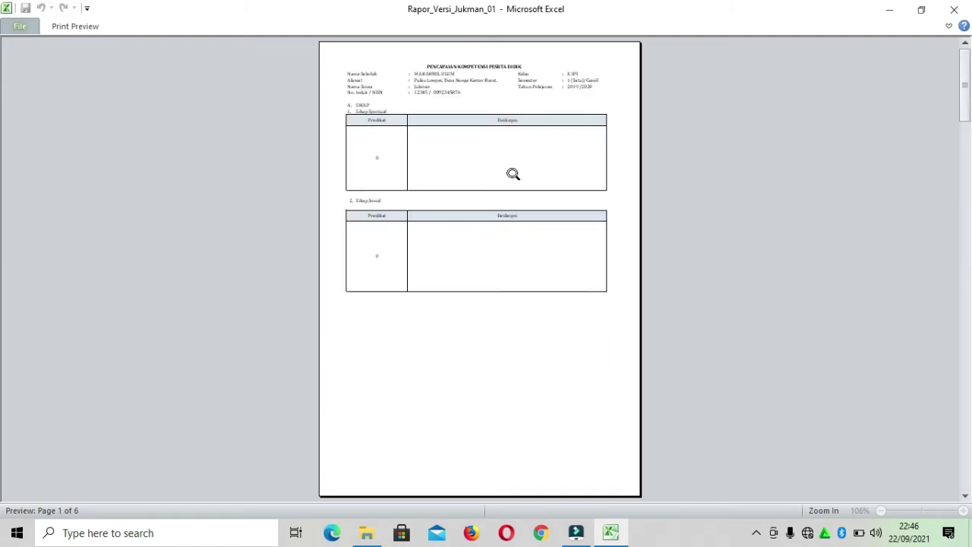
# Zoom into the first preview page, zoom back out, and advance to page 4
pyautogui.click(510, 174)
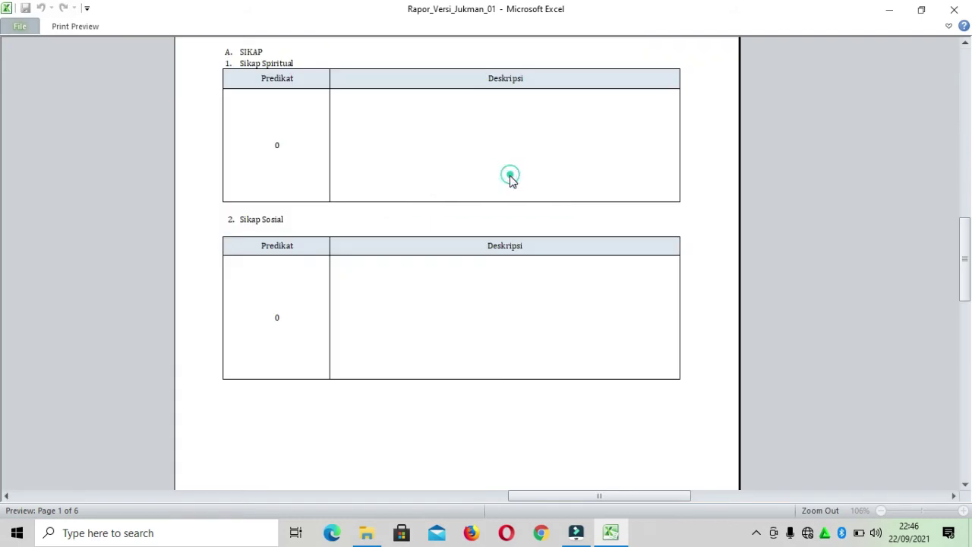
pyautogui.scroll(-3, 515, 192)
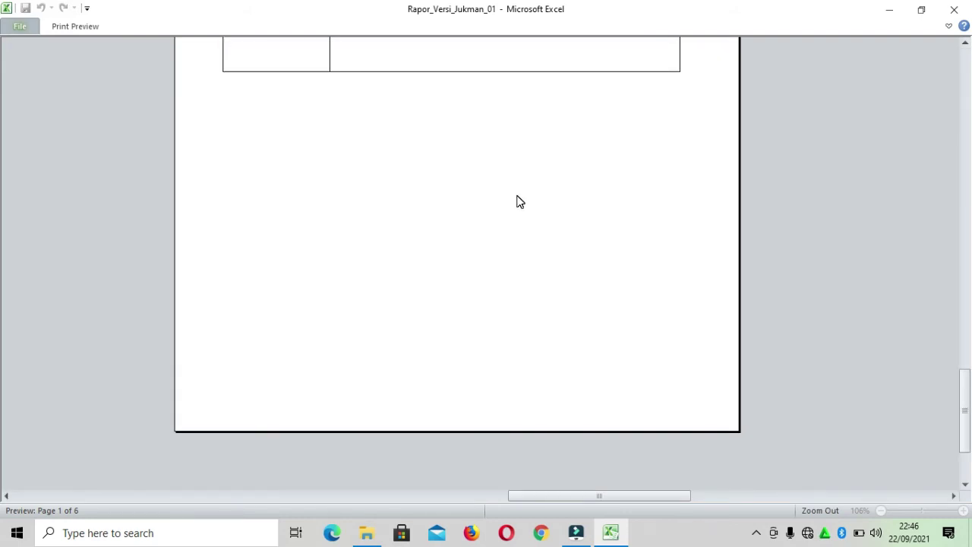
pyautogui.scroll(4, 520, 200)
pyautogui.click(522, 198)
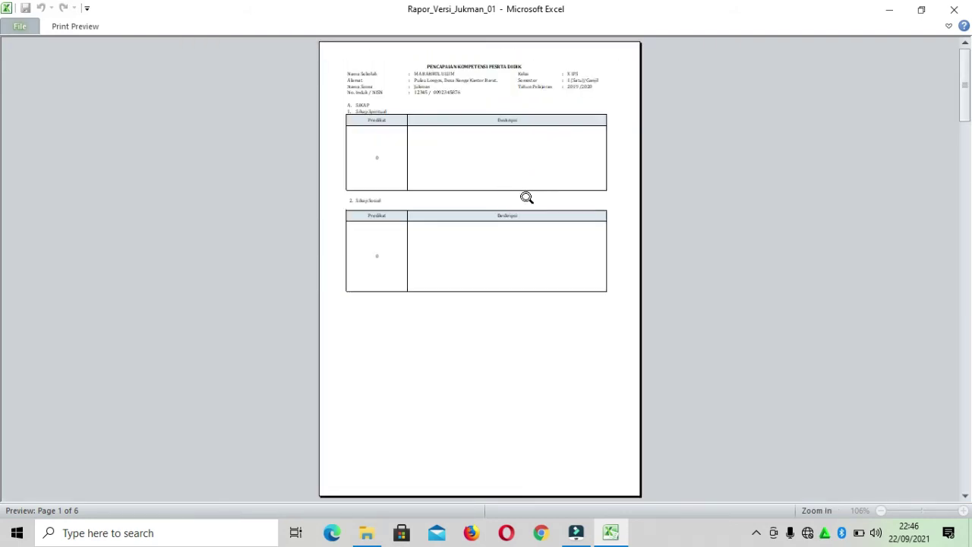
pyautogui.click(966, 497)
pyautogui.click(966, 497)
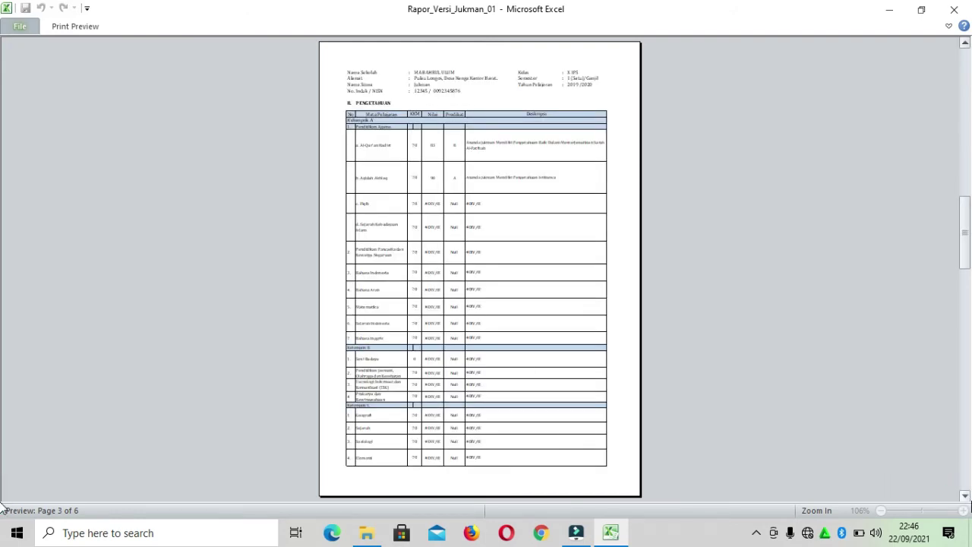
pyautogui.click(963, 495)
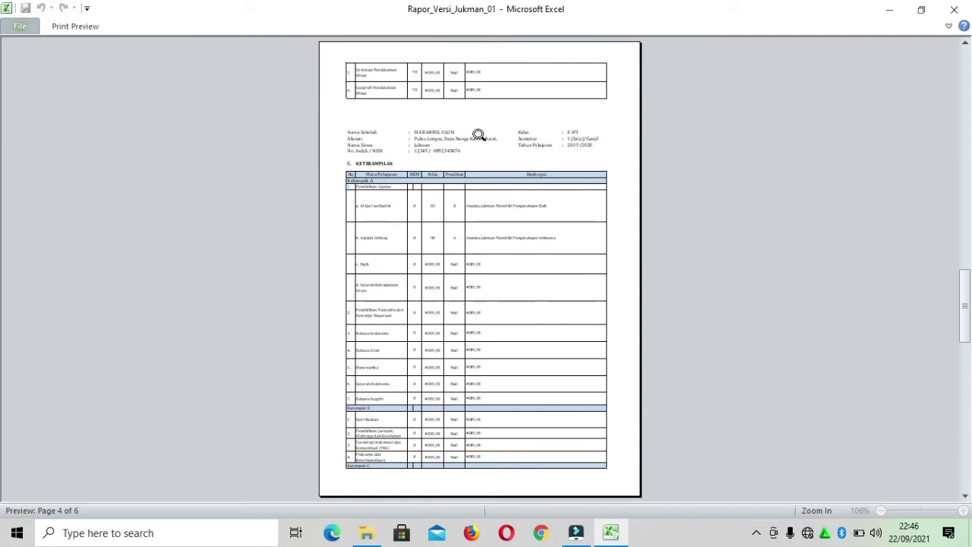
pyautogui.click(74, 27)
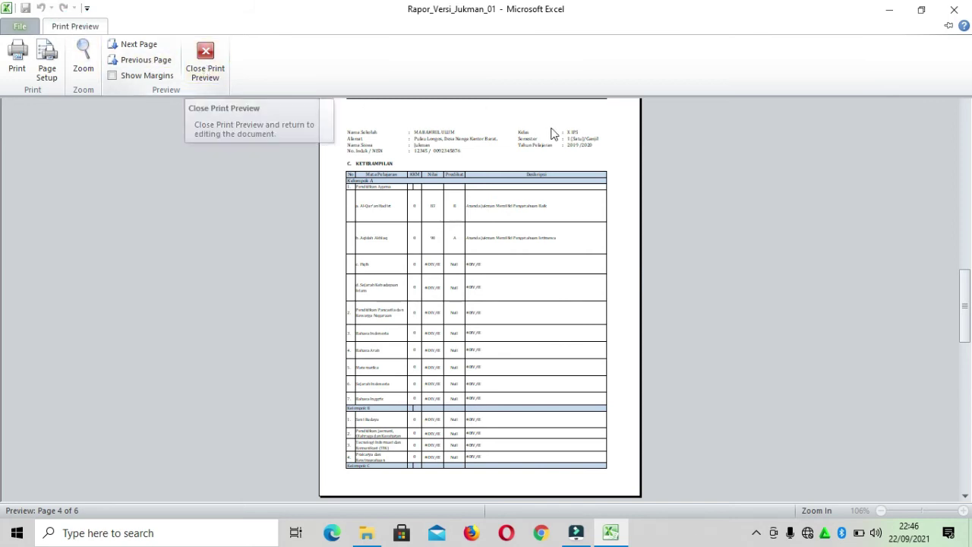
# Close the preview and bring up the EPSON L3110 Series printer properties via Ctrl+P
pyautogui.click(206, 63)
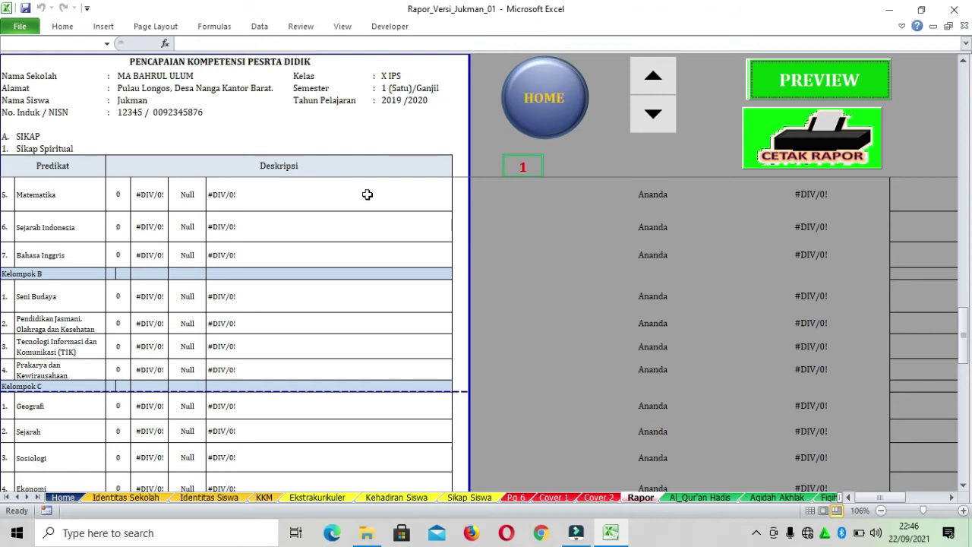
pyautogui.hotkey('ctrl', 'p')
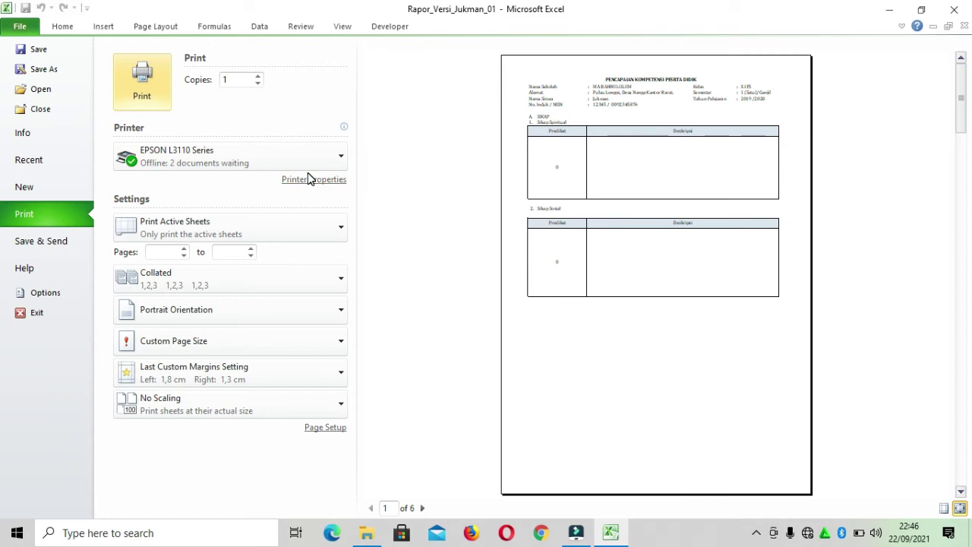
pyautogui.click(335, 181)
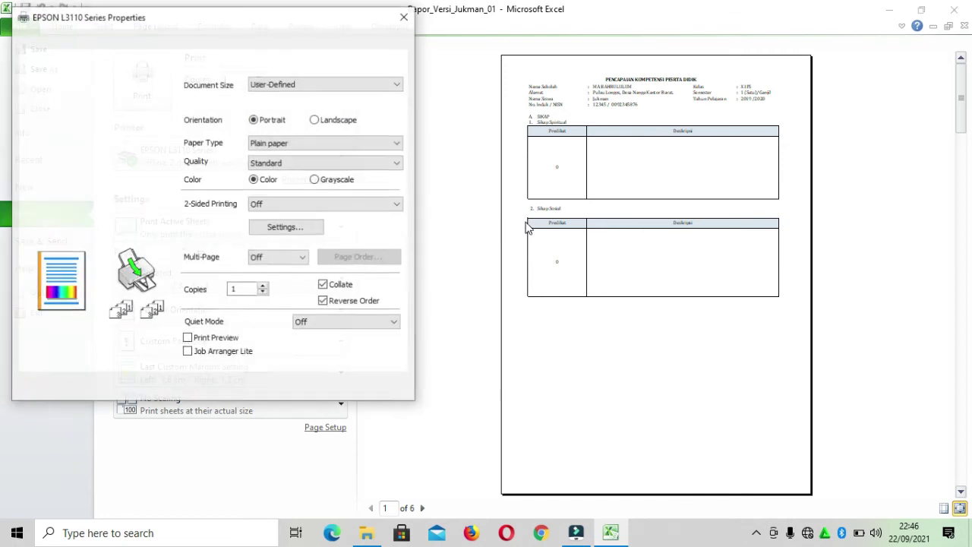
# Keep User-Defined as the paper size and Plain paper as the paper type
pyautogui.click(321, 84)
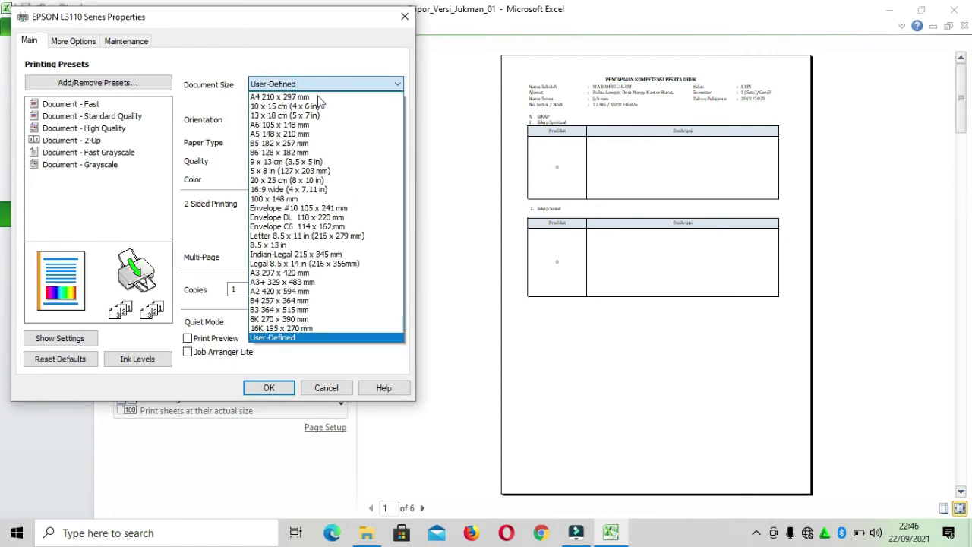
pyautogui.click(336, 342)
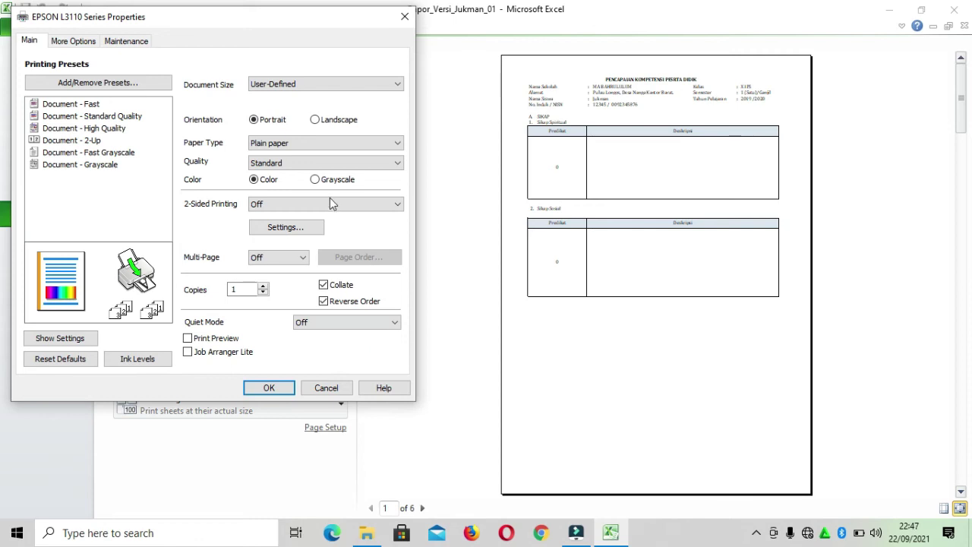
pyautogui.click(380, 145)
pyautogui.click(380, 144)
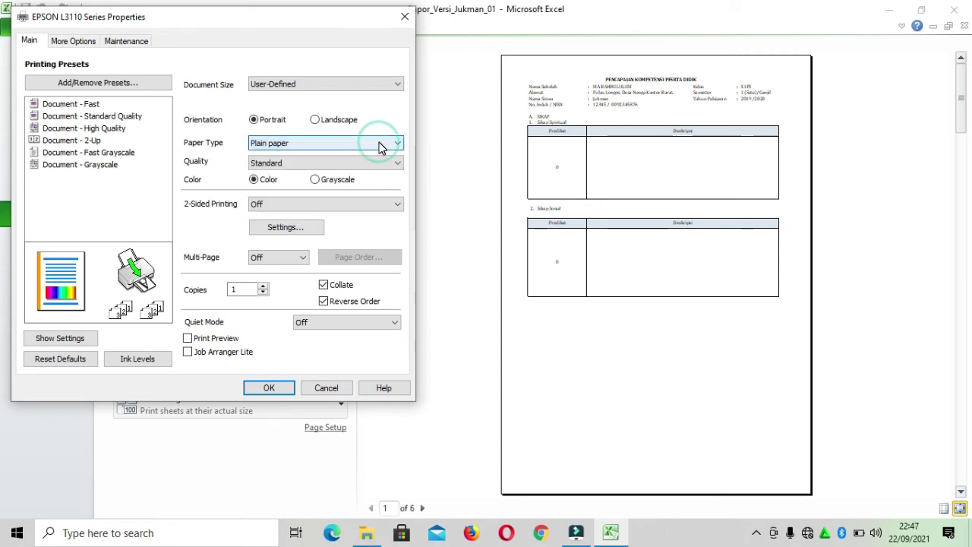
# Define a custom 8.27 × 13 inch paper size, apply the Epson settings, and return to the sheet
pyautogui.click(354, 82)
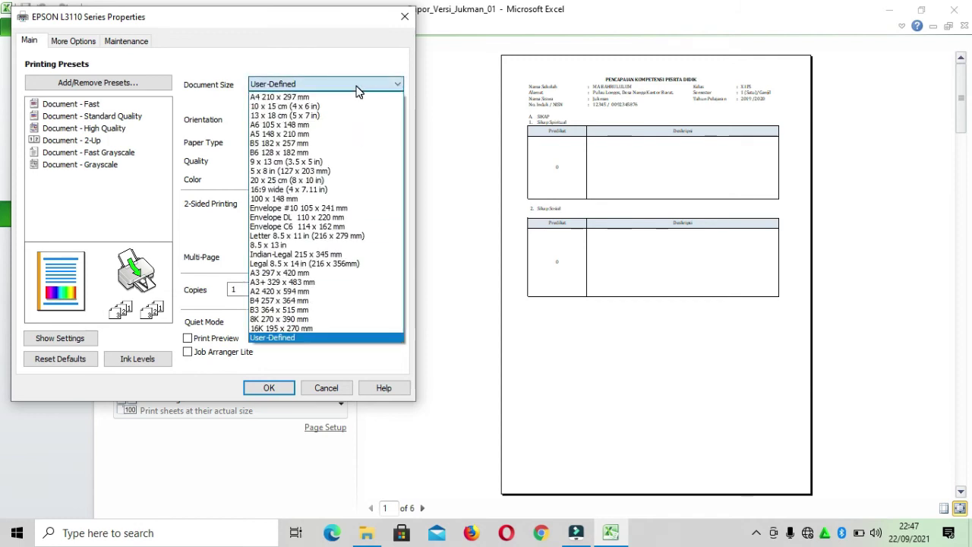
pyautogui.click(335, 341)
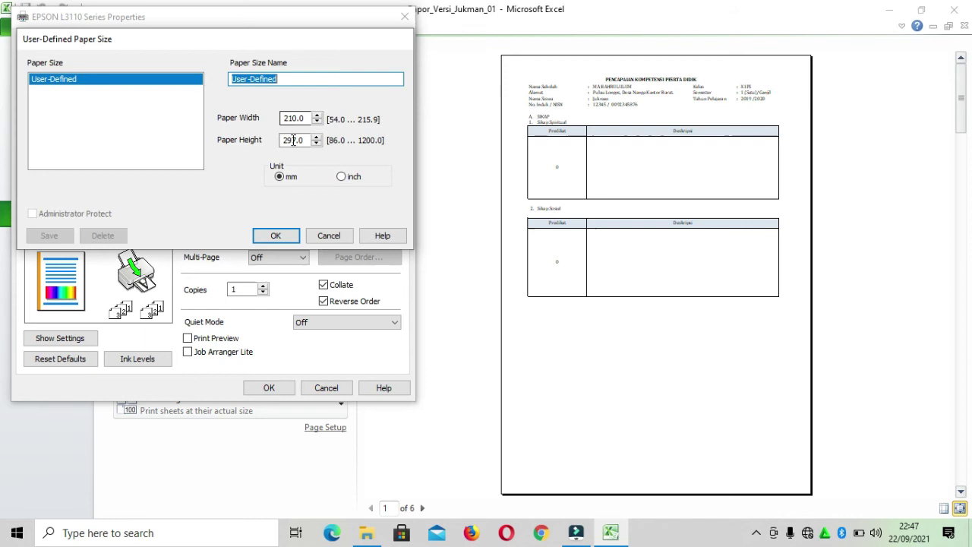
pyautogui.click(342, 176)
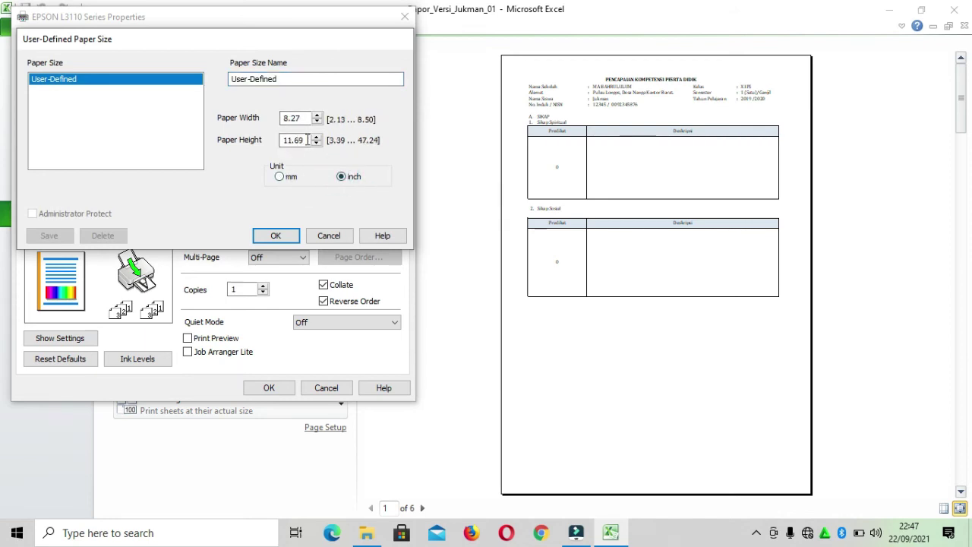
pyautogui.moveTo(307, 140); pyautogui.dragTo(290, 142)
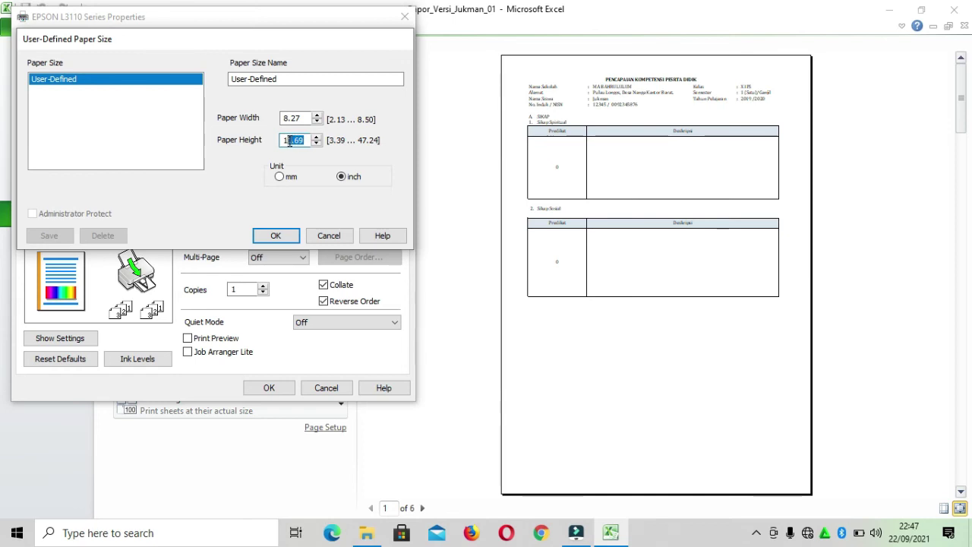
pyautogui.write('3')
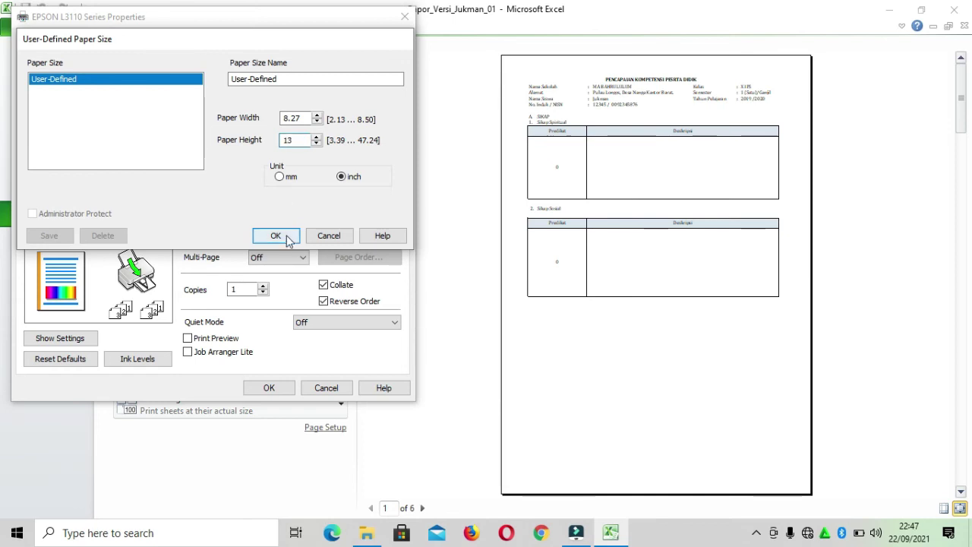
pyautogui.click(282, 236)
pyautogui.click(267, 387)
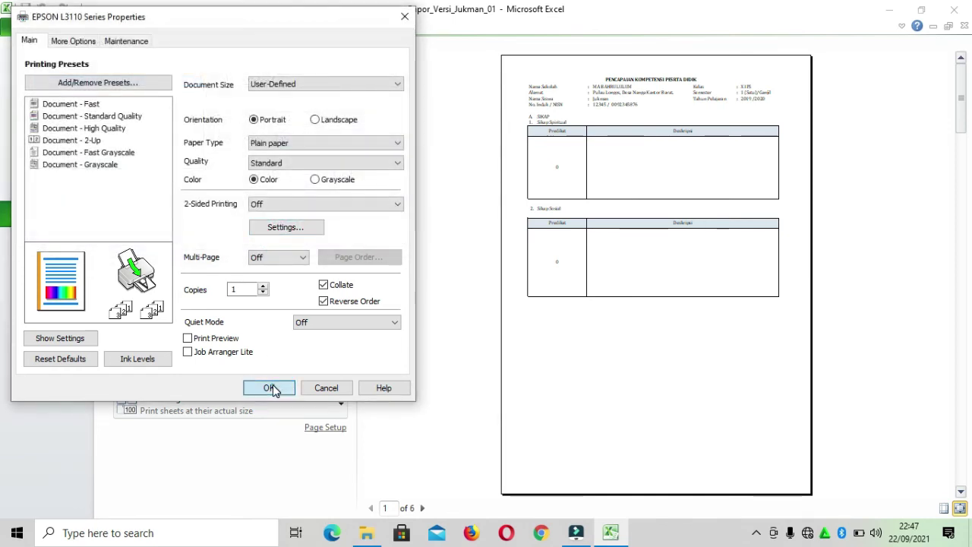
pyautogui.click(65, 26)
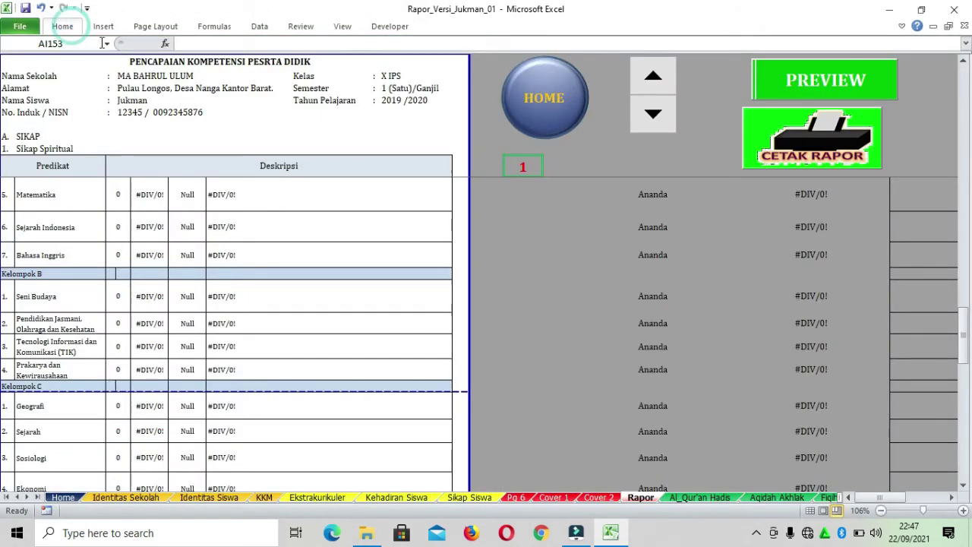
# Drag the Page 2 break down so the first page extends to its page boundary
pyautogui.scroll(-5, 455, 272)
pyautogui.scroll(3, 448, 271)
pyautogui.scroll(-3, 448, 272)
pyautogui.scroll(6, 448, 272)
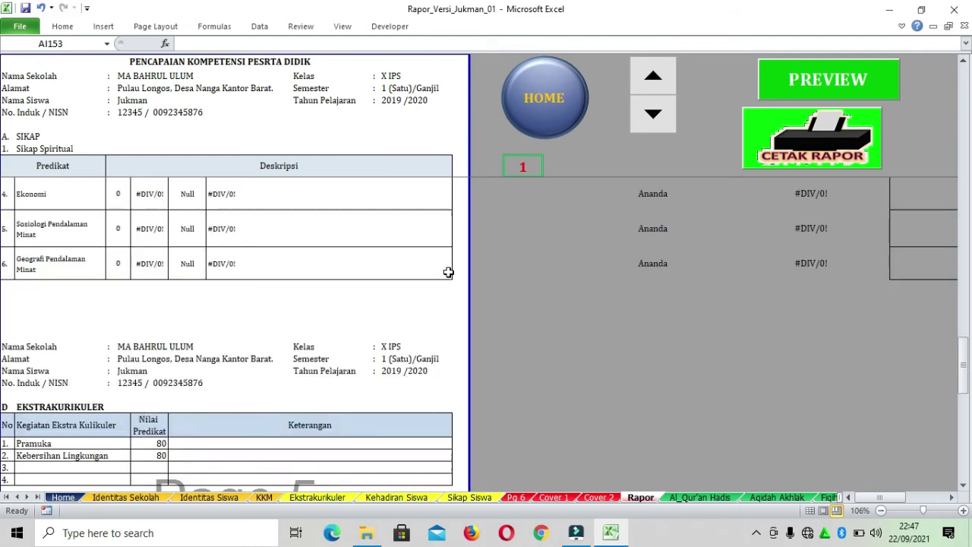
pyautogui.scroll(8, 448, 272)
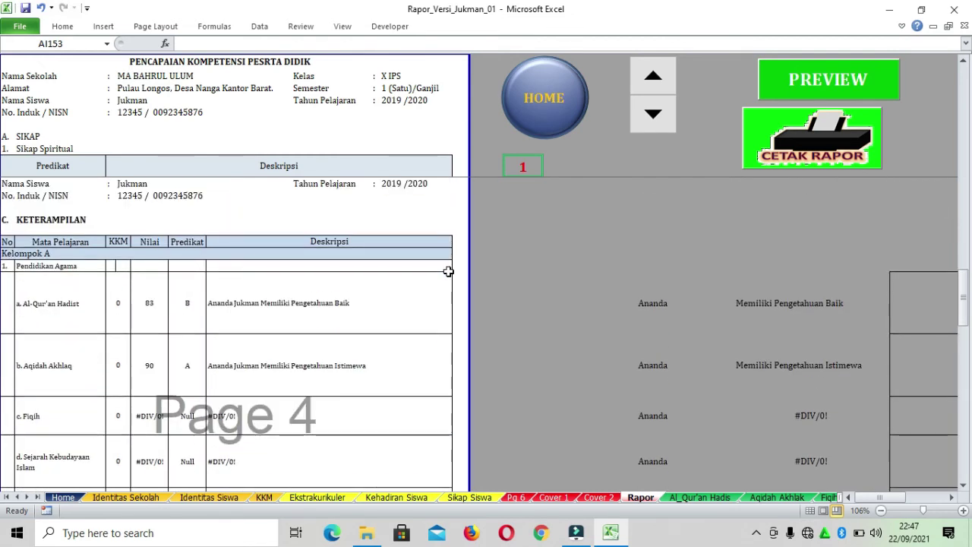
pyautogui.scroll(6, 449, 269)
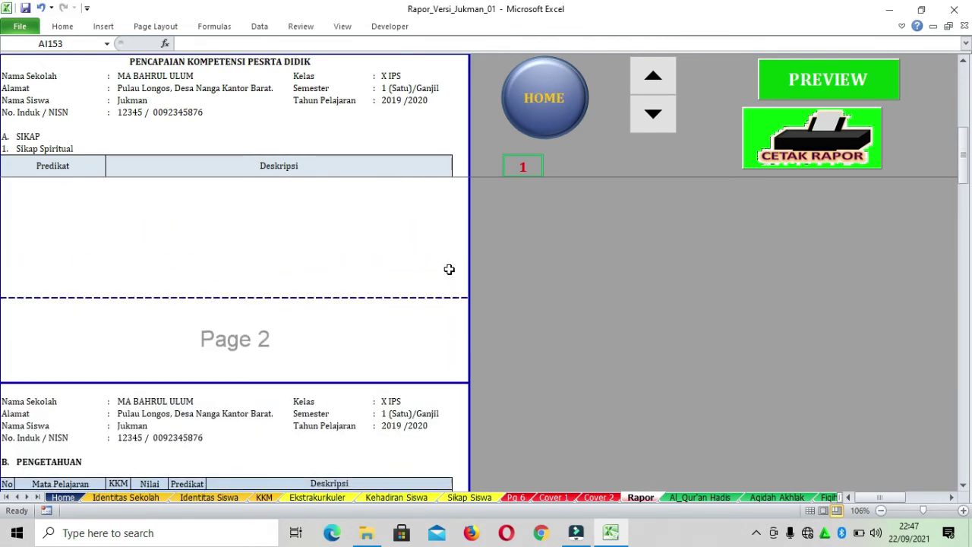
pyautogui.scroll(-5, 449, 269)
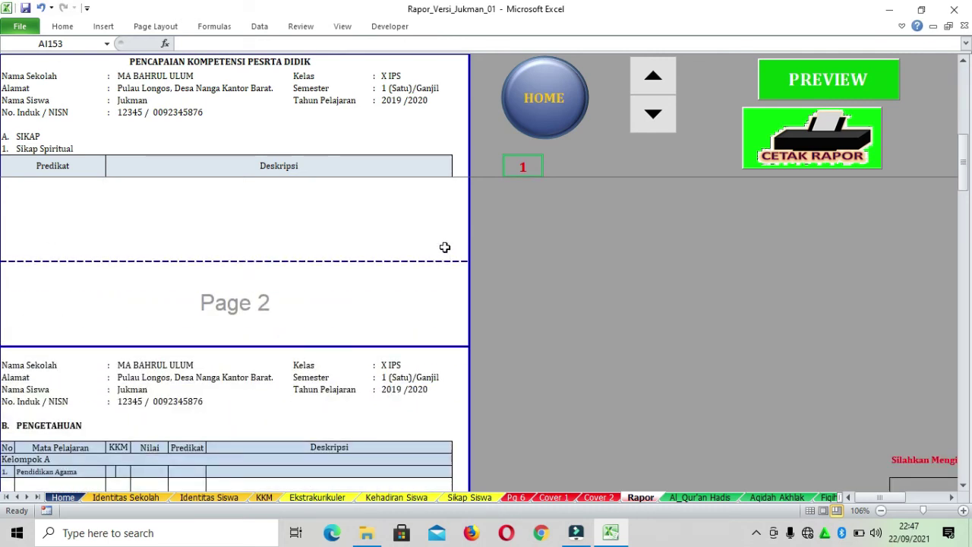
pyautogui.moveTo(424, 261); pyautogui.dragTo(438, 346)
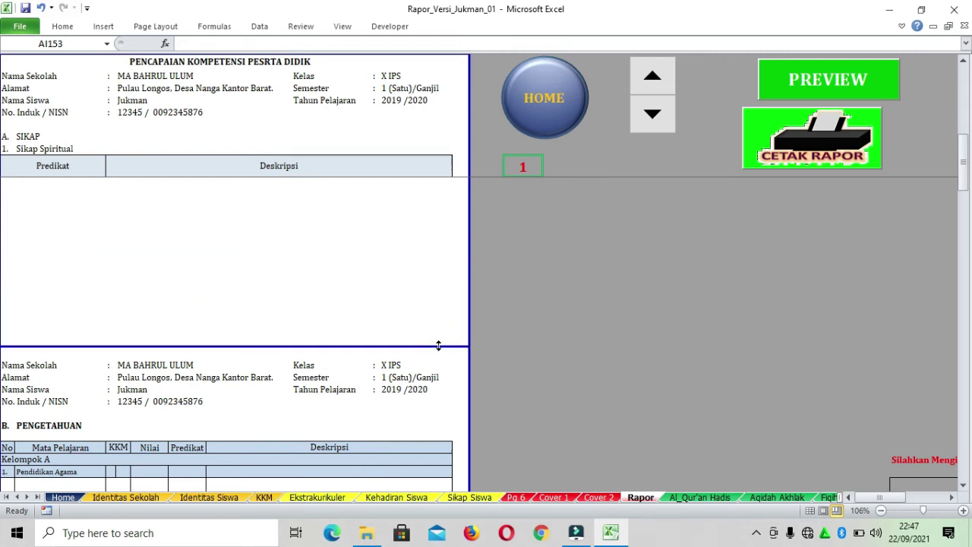
# Scroll through the adjusted page layout and open the print preview
pyautogui.scroll(-10, 423, 320)
pyautogui.scroll(12, 422, 319)
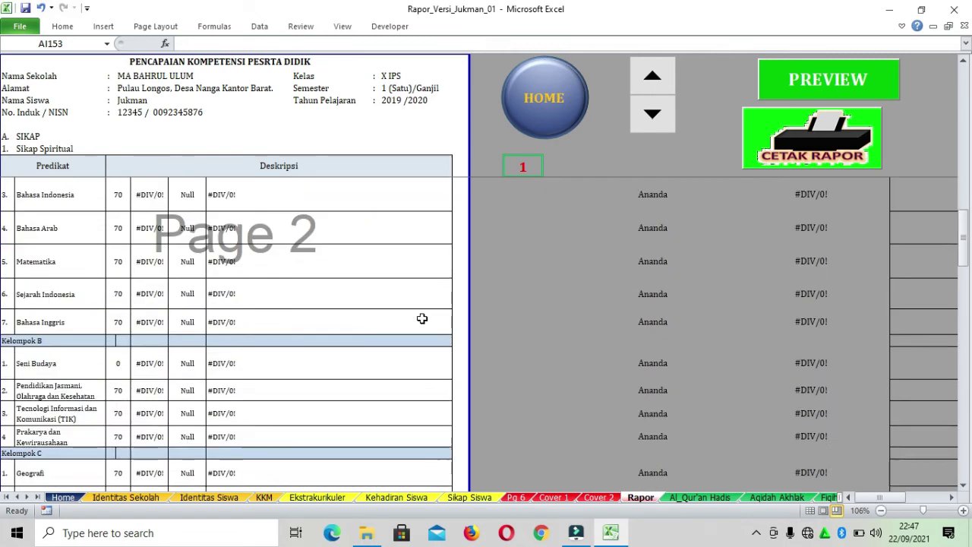
pyautogui.scroll(-8, 421, 318)
pyautogui.scroll(-15, 422, 319)
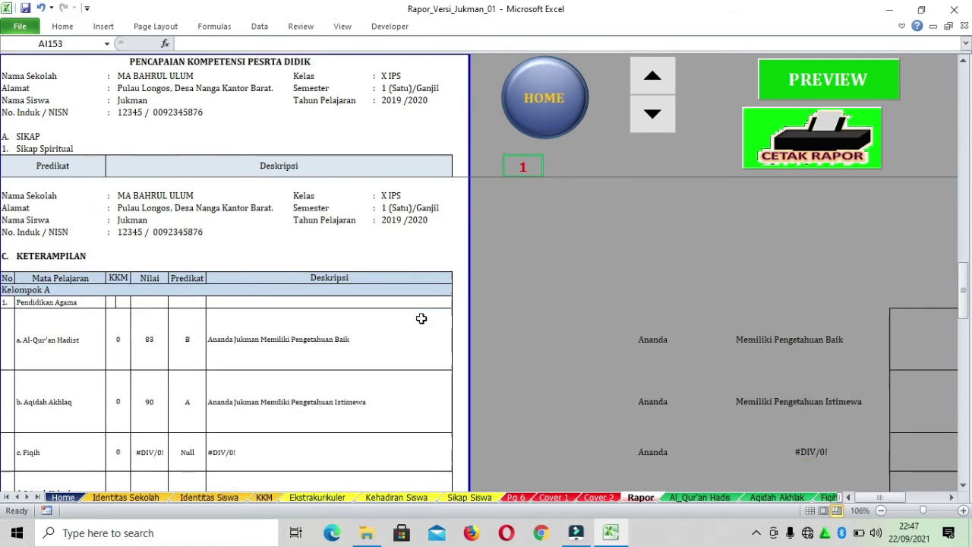
pyautogui.scroll(-12, 422, 318)
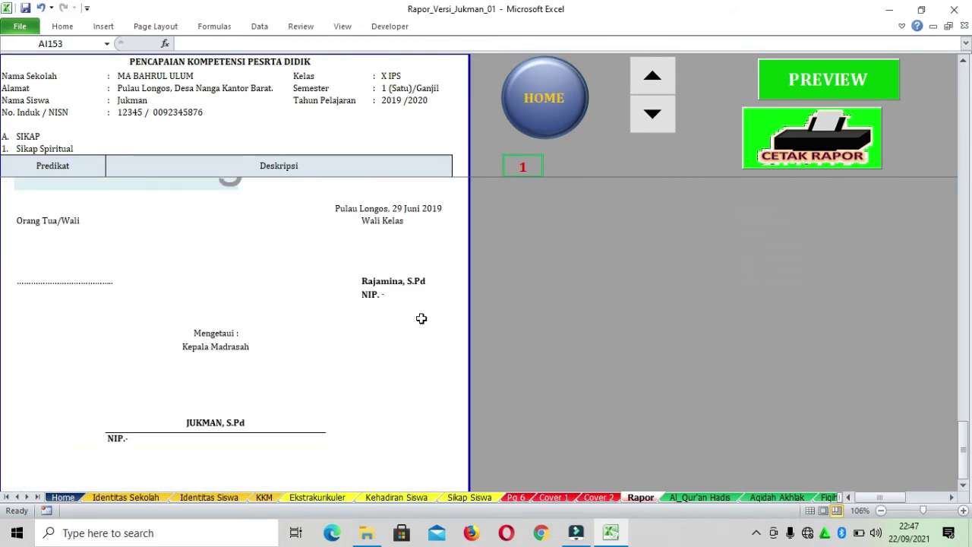
pyautogui.click(891, 85)
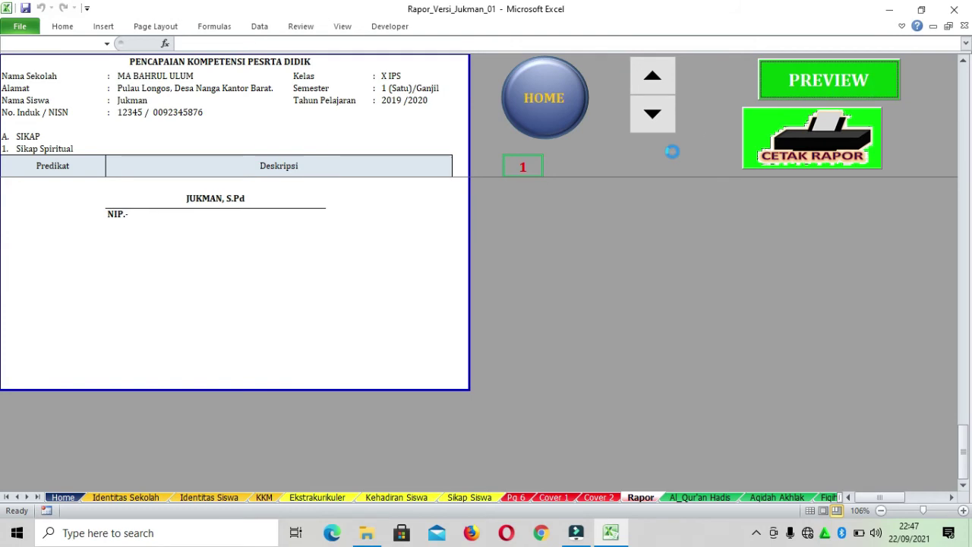
# Page through the 4-page preview to the signatures page, back to page 3, then close it
pyautogui.click(965, 497)
pyautogui.click(965, 496)
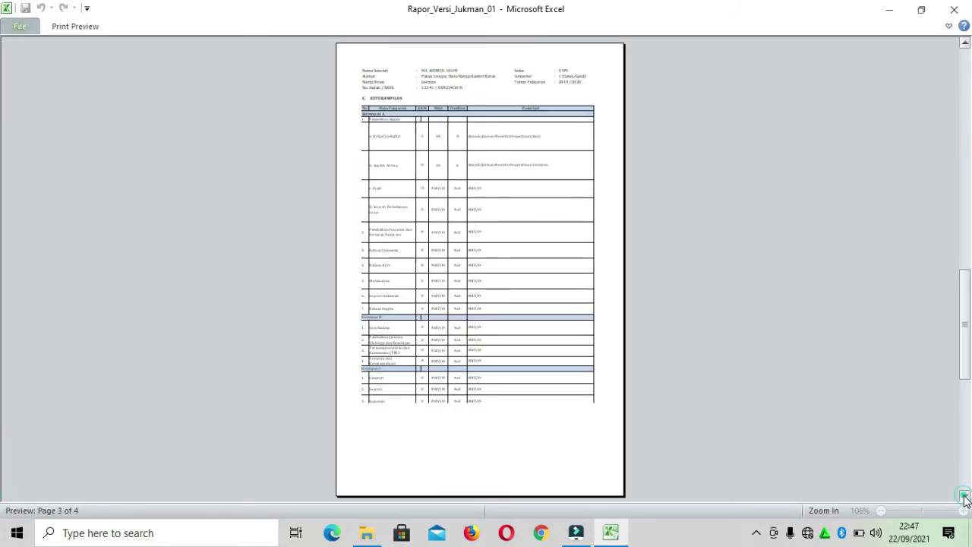
pyautogui.click(964, 496)
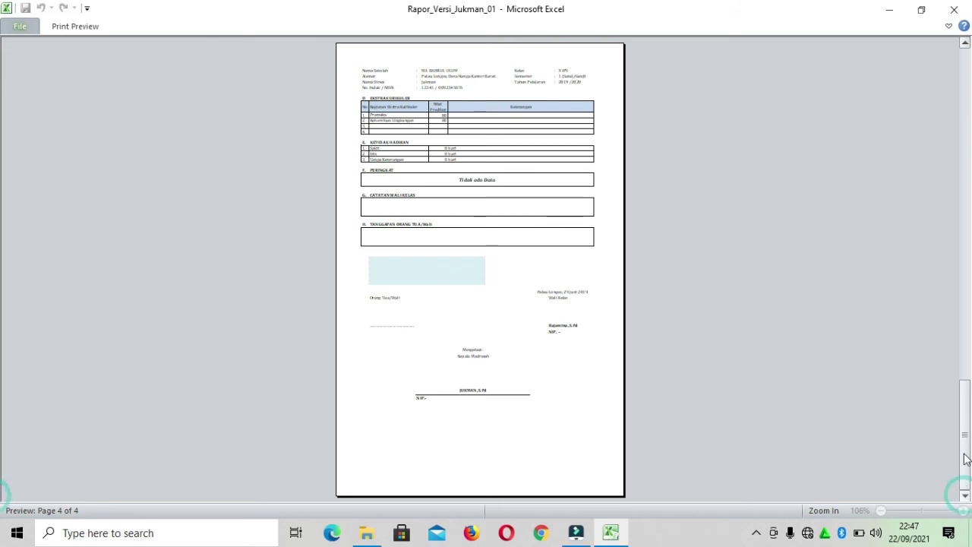
pyautogui.click(965, 44)
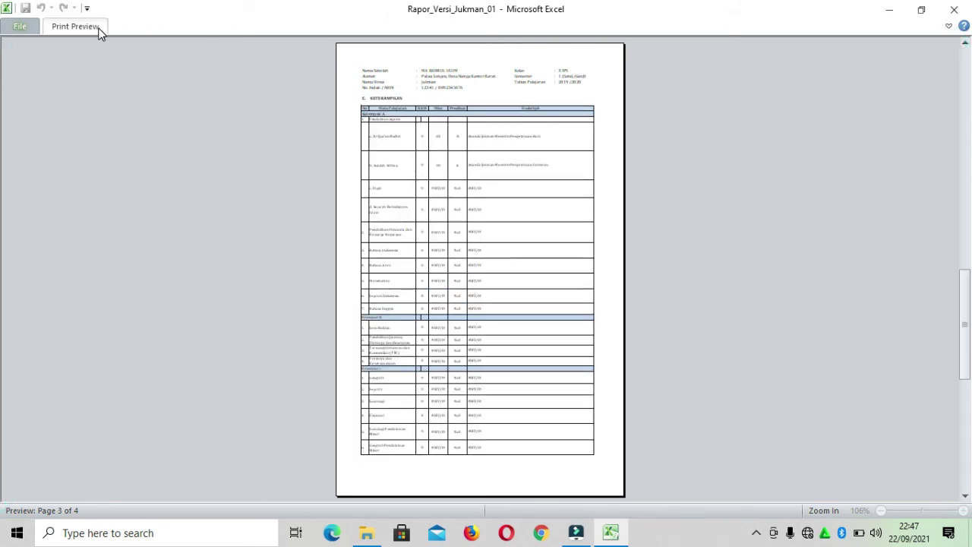
pyautogui.click(98, 28)
pyautogui.click(210, 59)
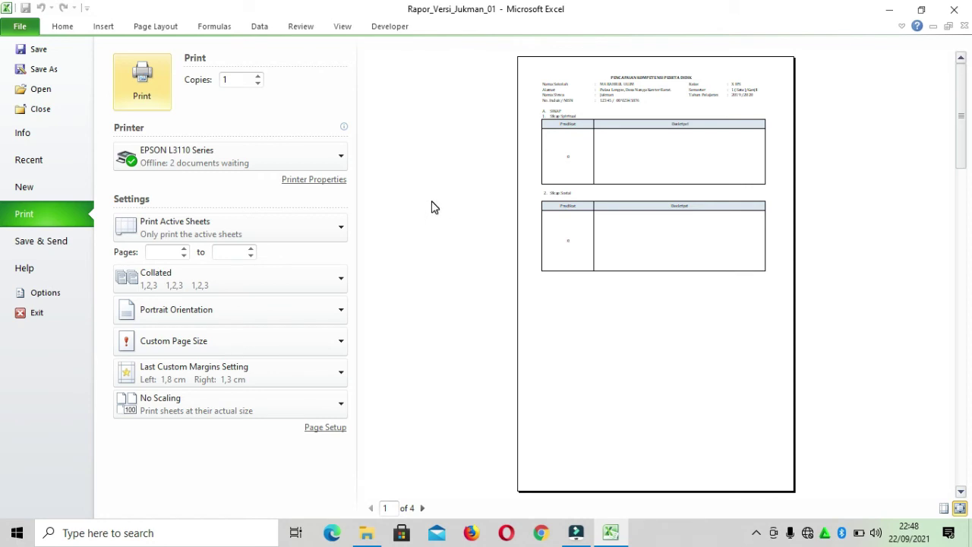
# Confirm EPSON L3110 Series in the printer list and leave the print settings
pyautogui.click(337, 159)
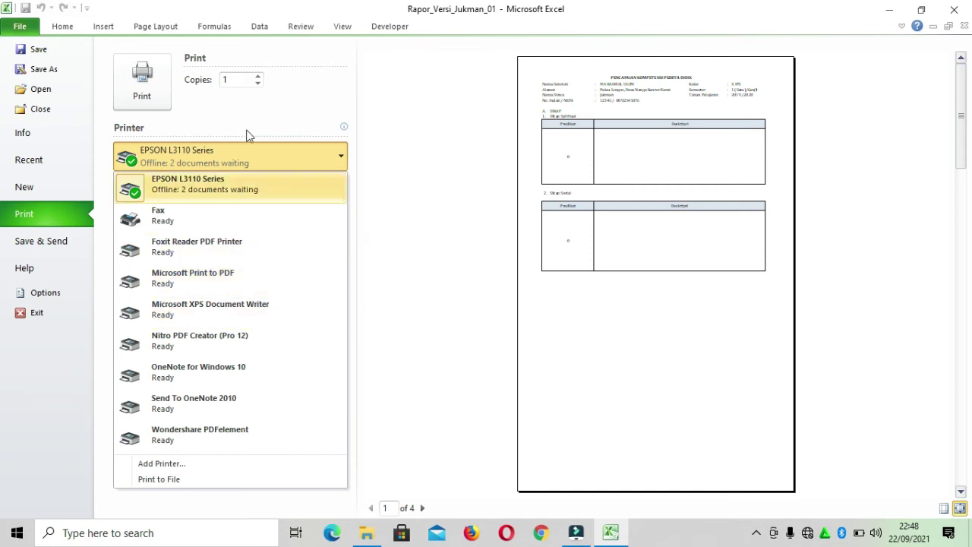
pyautogui.click(424, 142)
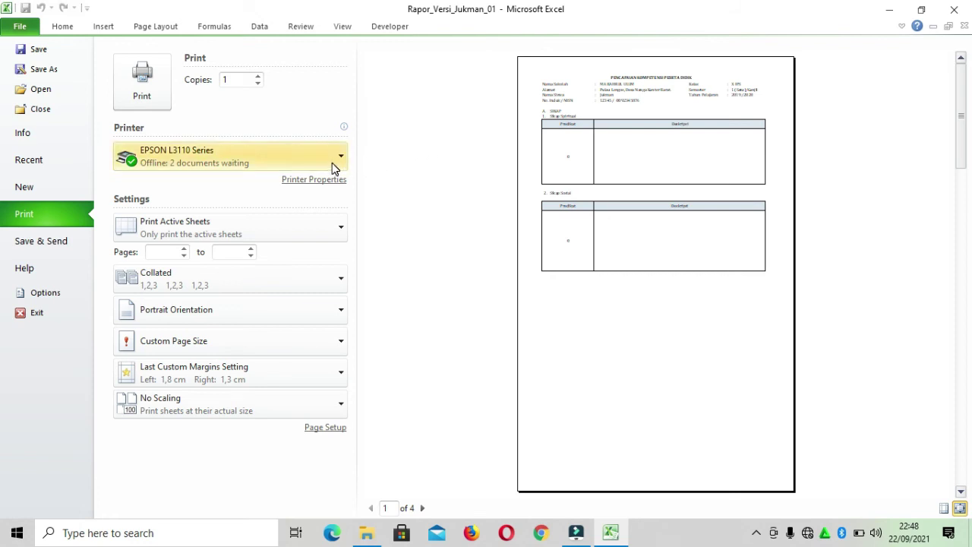
pyautogui.click(72, 25)
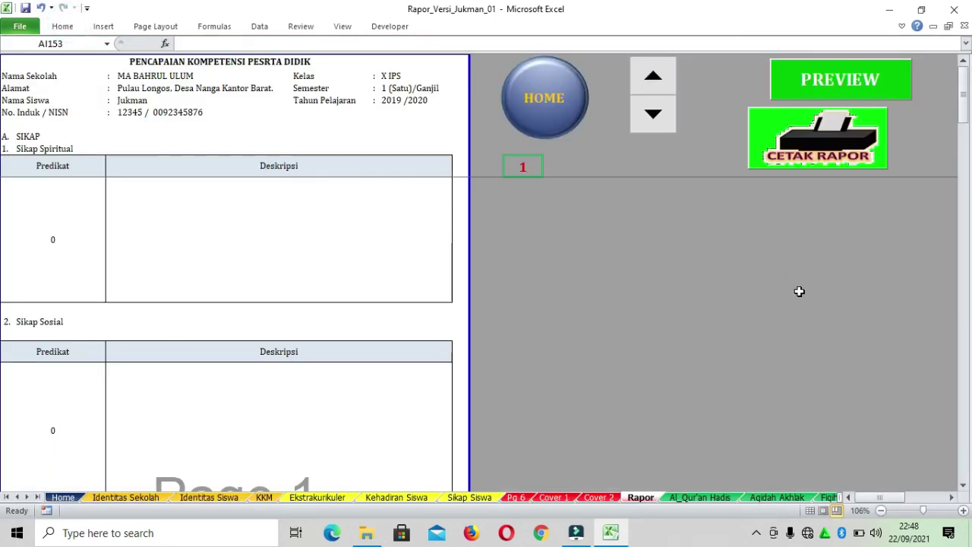
# Use the HOME button to reach the Aplikasi Rapor Digital Madrasah main menu
pyautogui.scroll(-15, 797, 284)
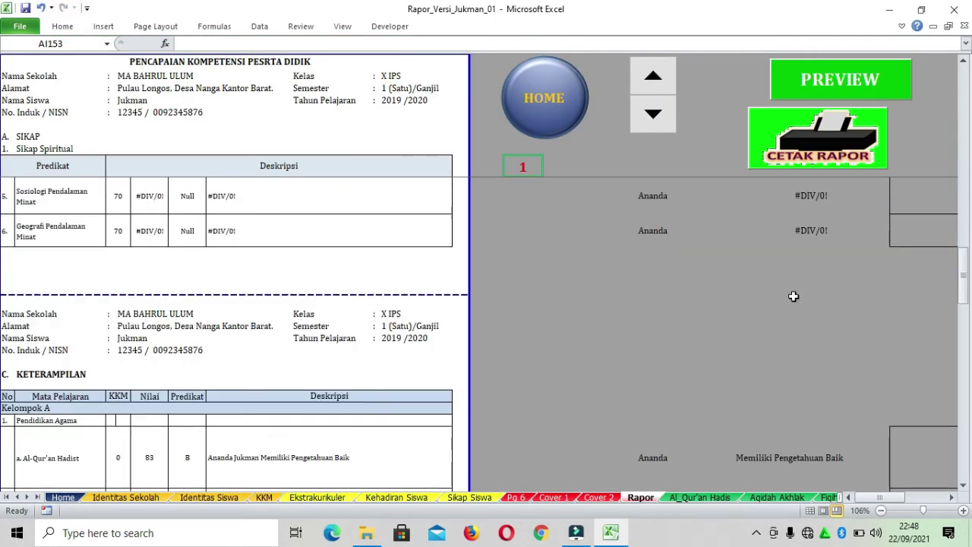
pyautogui.scroll(15, 790, 315)
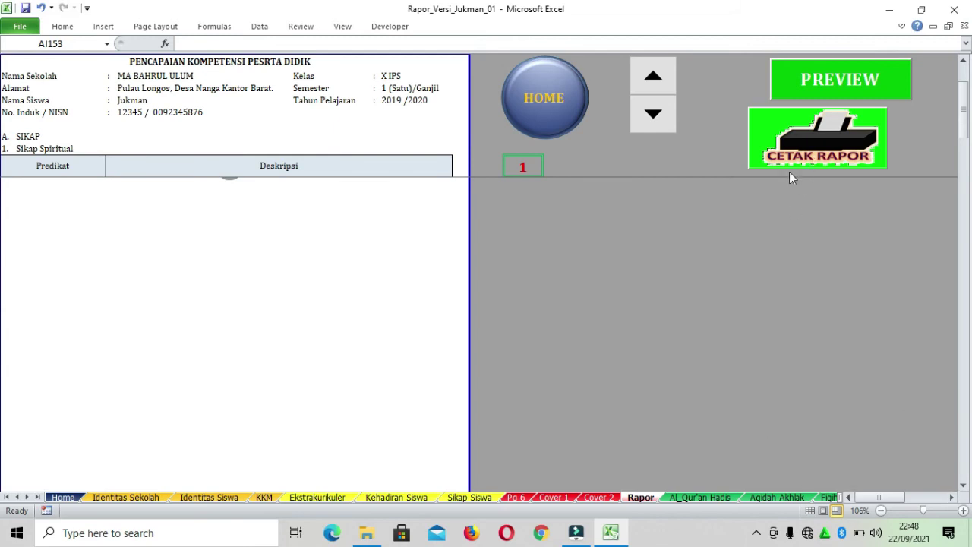
pyautogui.click(560, 121)
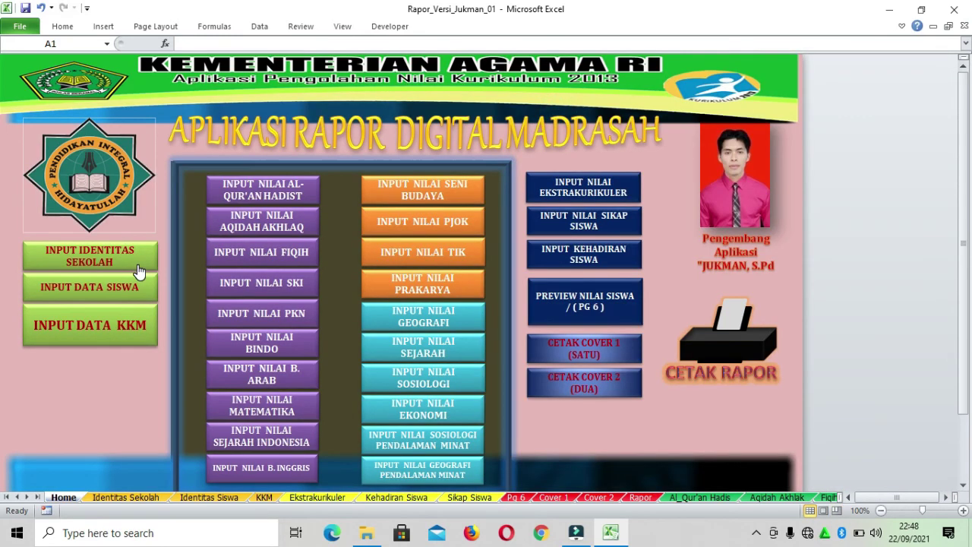
# Switch from the Home menu to the Rapor sheet using its sheet tab
pyautogui.scroll(-1, 141, 278)
pyautogui.scroll(1, 182, 298)
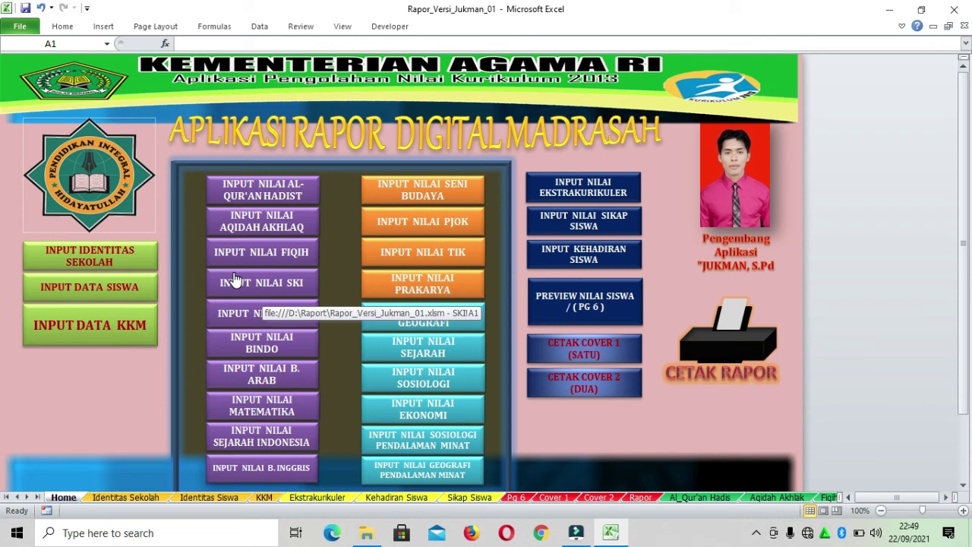
pyautogui.click(640, 497)
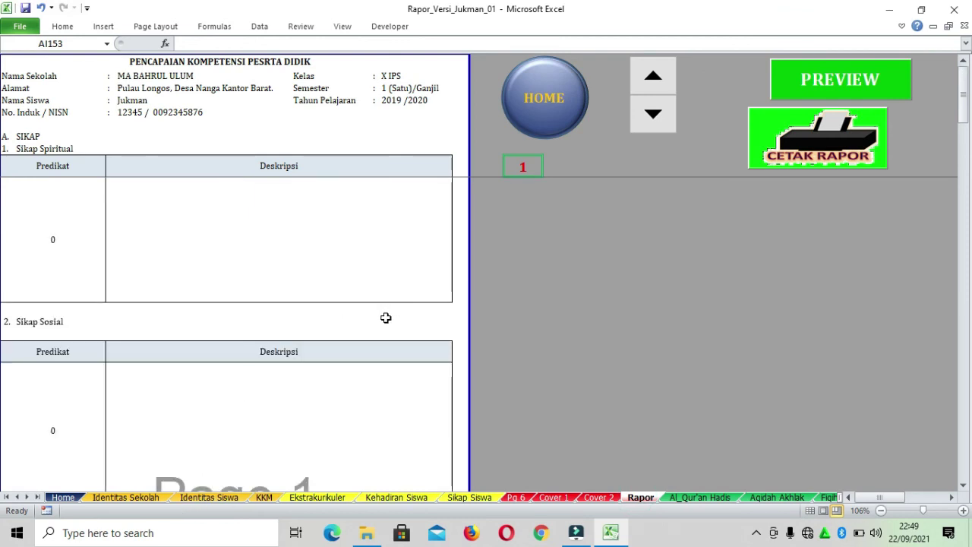
# Check the Al-Qur'an Hadist, Sejarah Indonesia, Matematika and Bahasa Indonesia grade cells, then return to Home
pyautogui.scroll(-5, 383, 318)
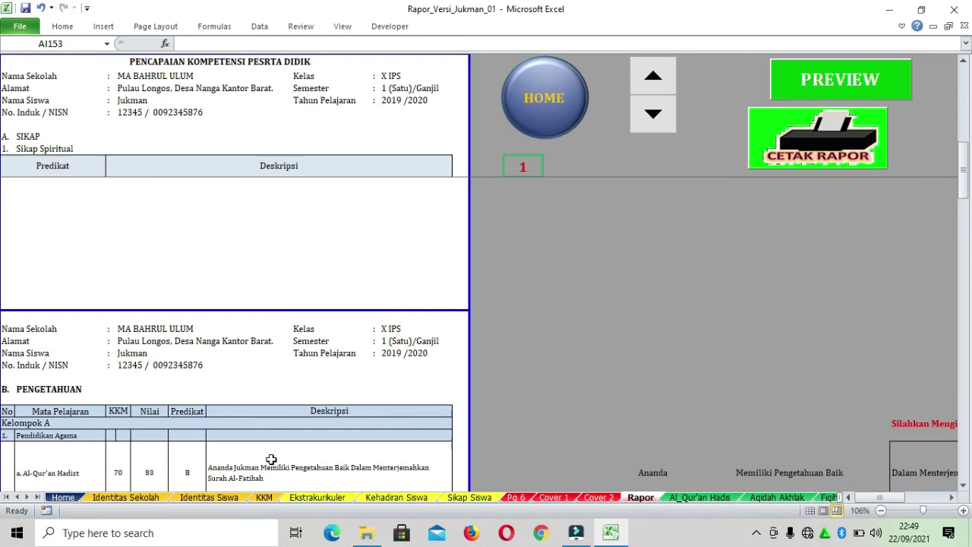
pyautogui.scroll(-1, 282, 411)
pyautogui.click(288, 390)
pyautogui.scroll(6, 356, 309)
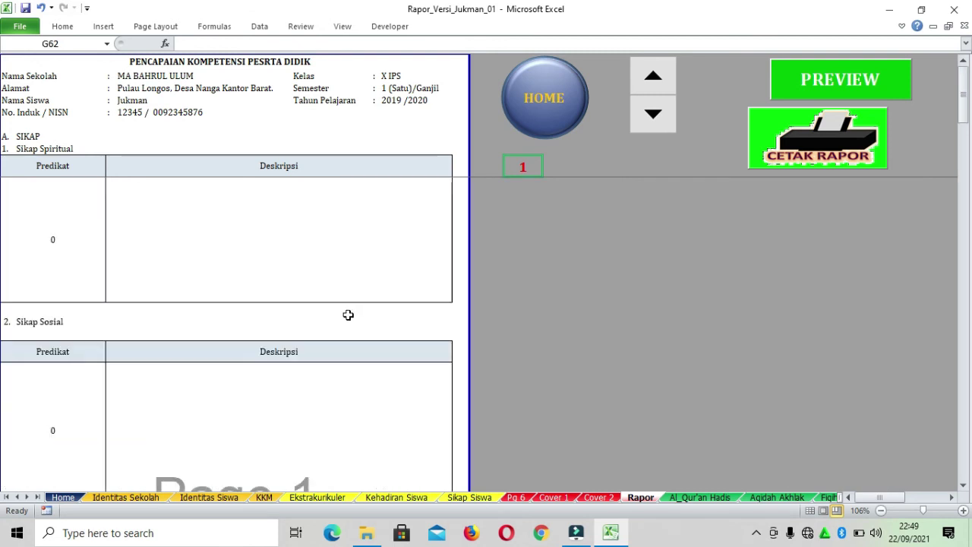
pyautogui.scroll(-4, 345, 317)
pyautogui.scroll(4, 344, 319)
pyautogui.scroll(-10, 344, 319)
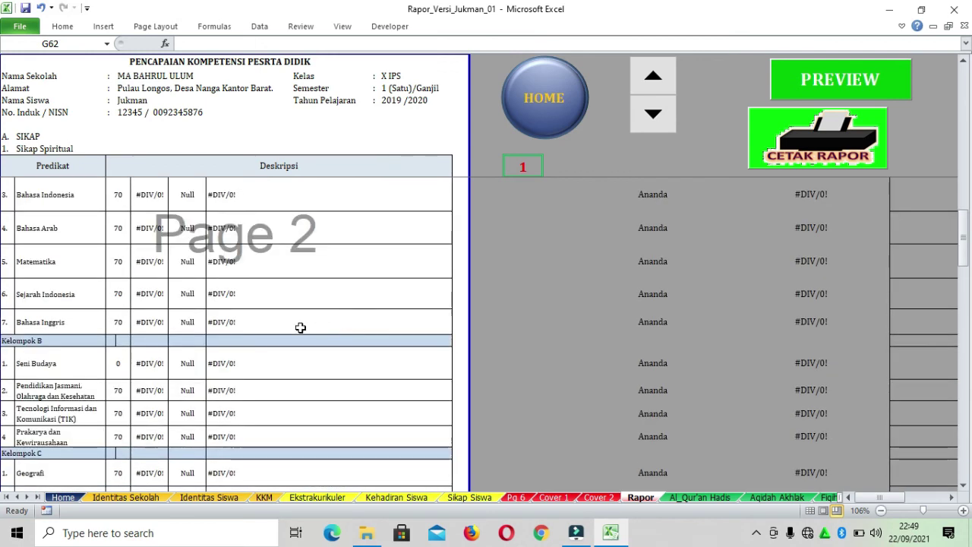
pyautogui.click(148, 293)
pyautogui.click(141, 260)
pyautogui.click(153, 193)
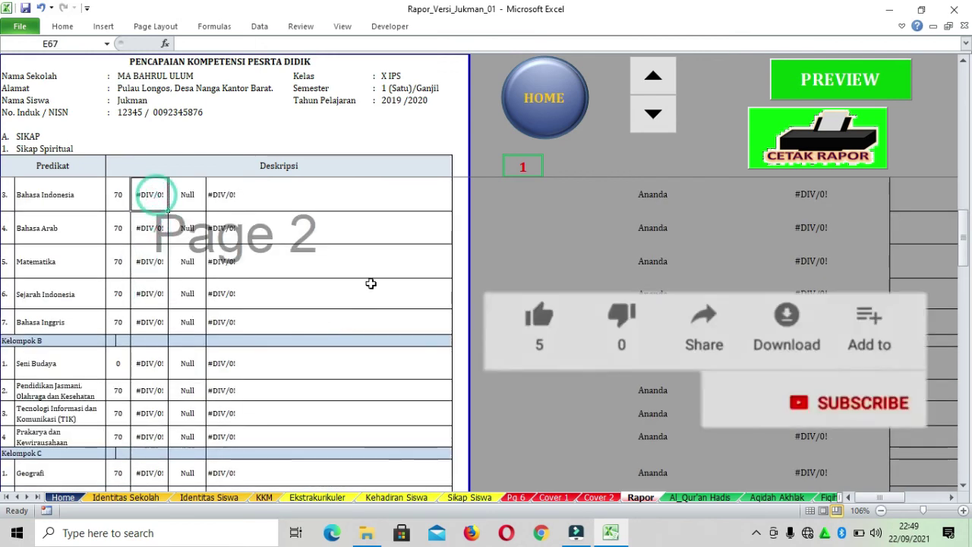
pyautogui.scroll(3, 369, 282)
pyautogui.scroll(5, 371, 284)
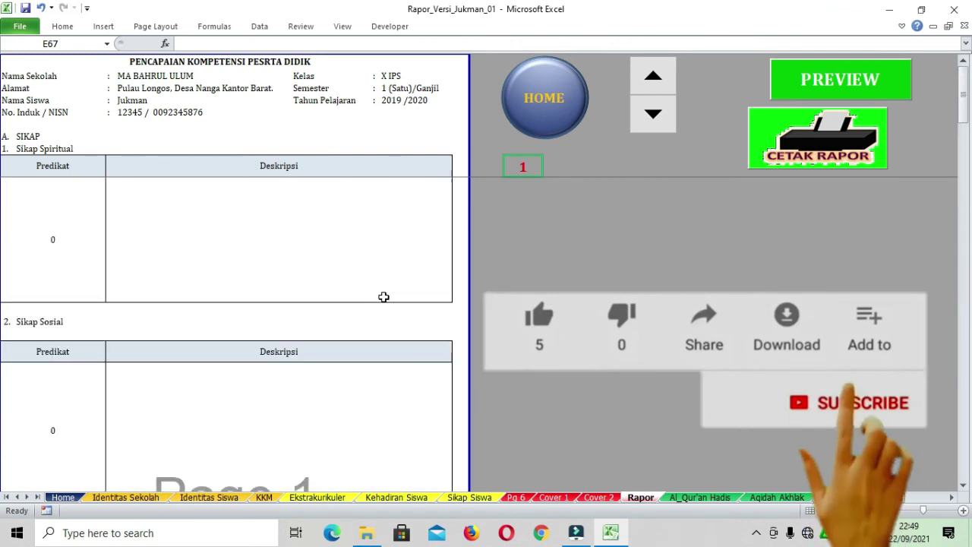
pyautogui.click(62, 497)
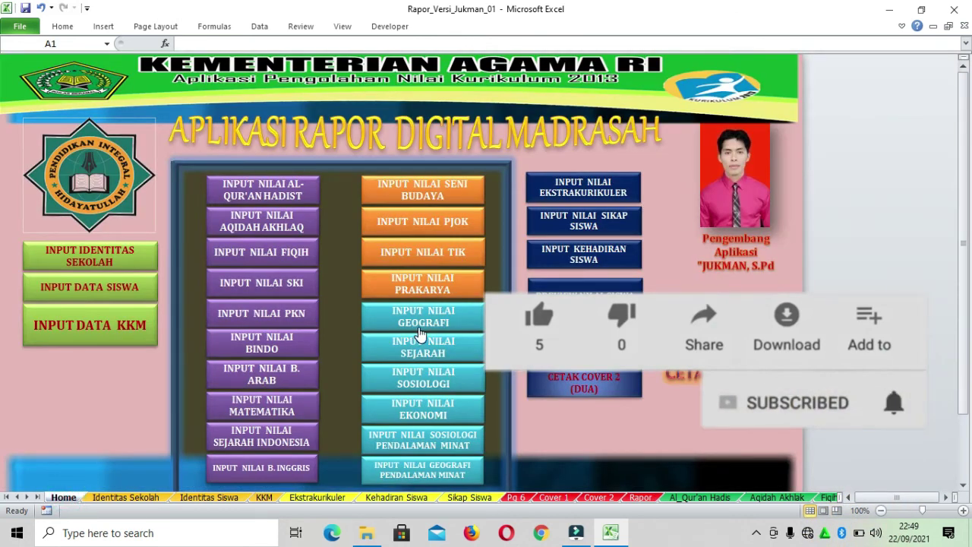